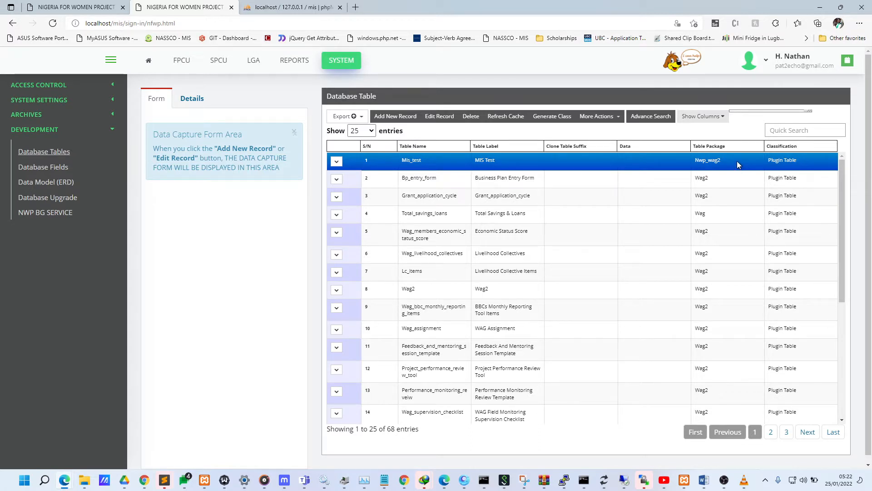
Highlight the table package of the MIS Test table and show that record's details
left_click_drag(733, 161, 702, 161)
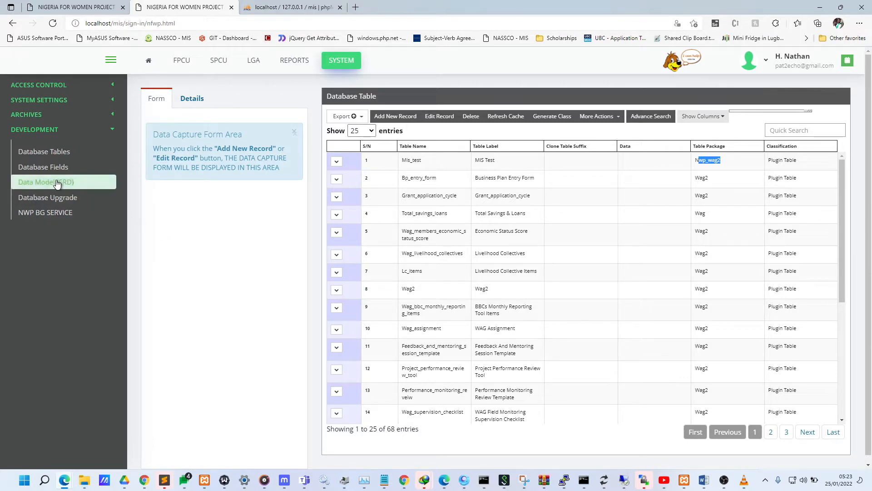
left_click(524, 167)
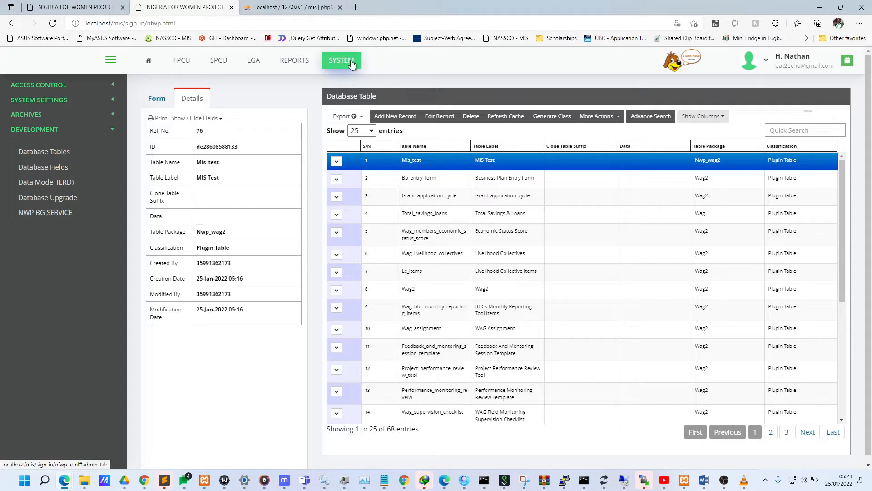
Start a new record in Database Fields and look through its form, including the table name choice
left_click(52, 173)
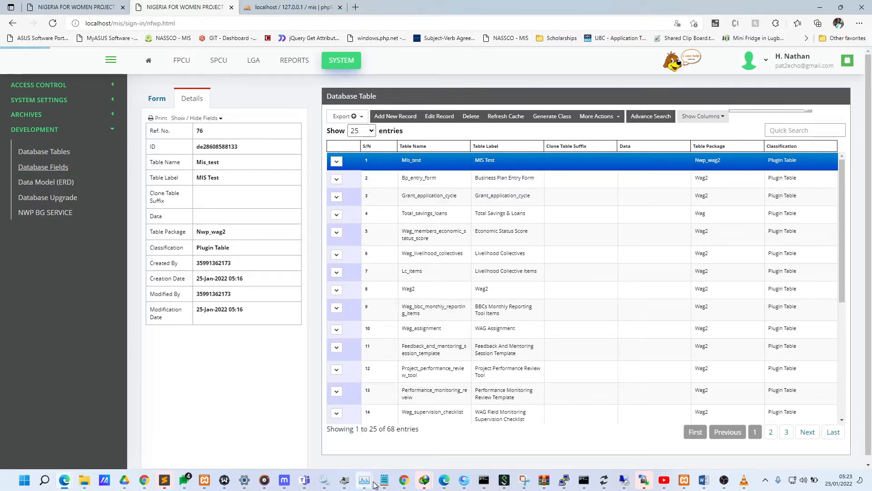
mouse_move(364, 480)
mouse_move(383, 424)
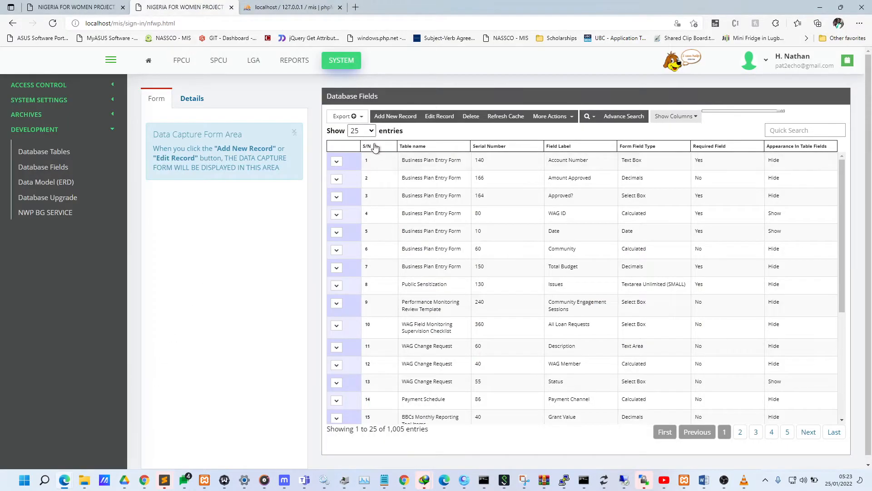
left_click(389, 117)
scroll(243, 208, "down", 6)
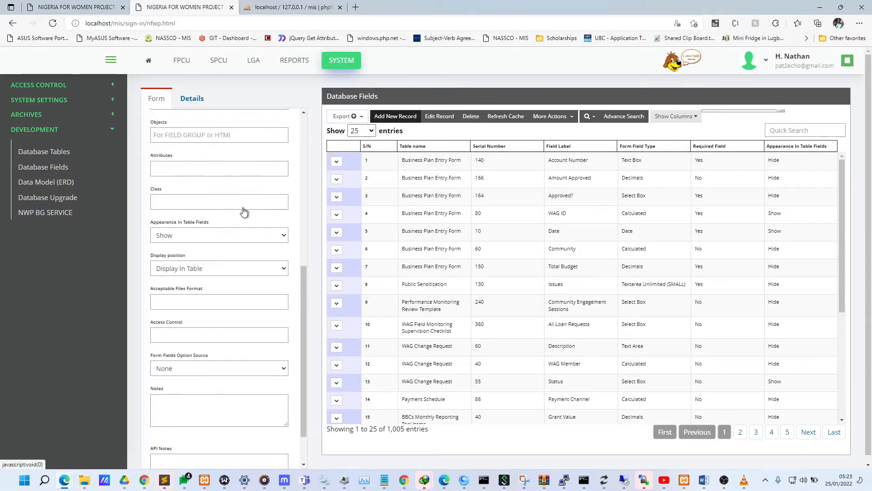
scroll(242, 207, "down", 3)
scroll(242, 207, "up", 10)
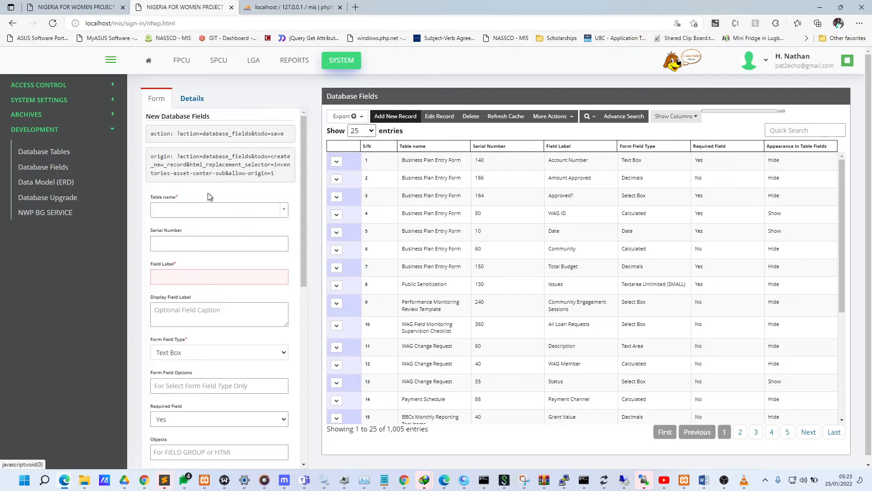
left_click(232, 204)
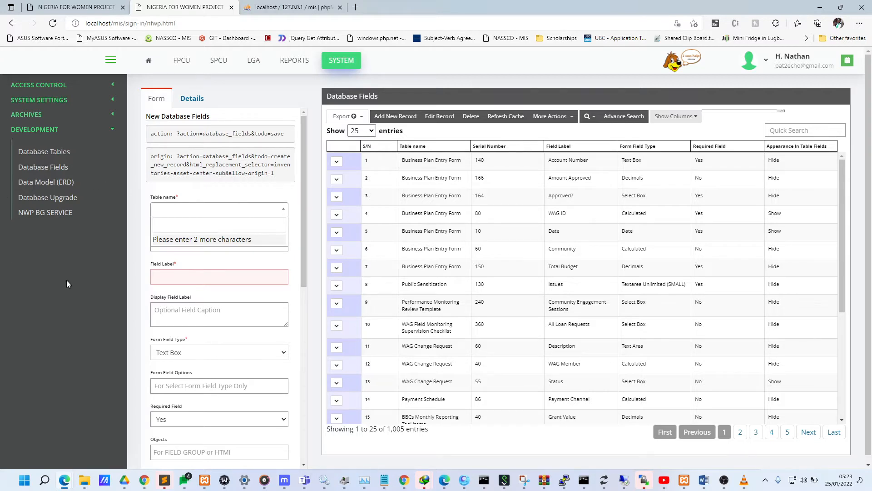
left_click(66, 279)
left_click(219, 215)
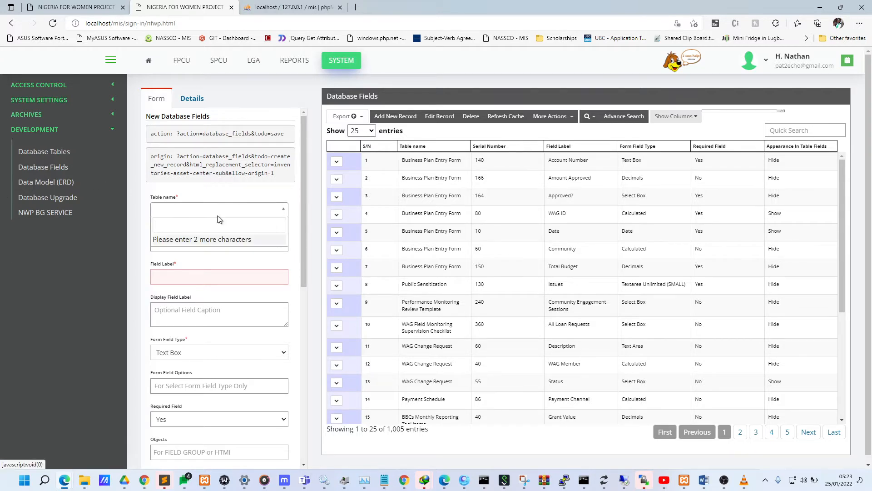
left_click(70, 245)
Return to Database Tables and look over the list with the MIS Test table
left_click(71, 152)
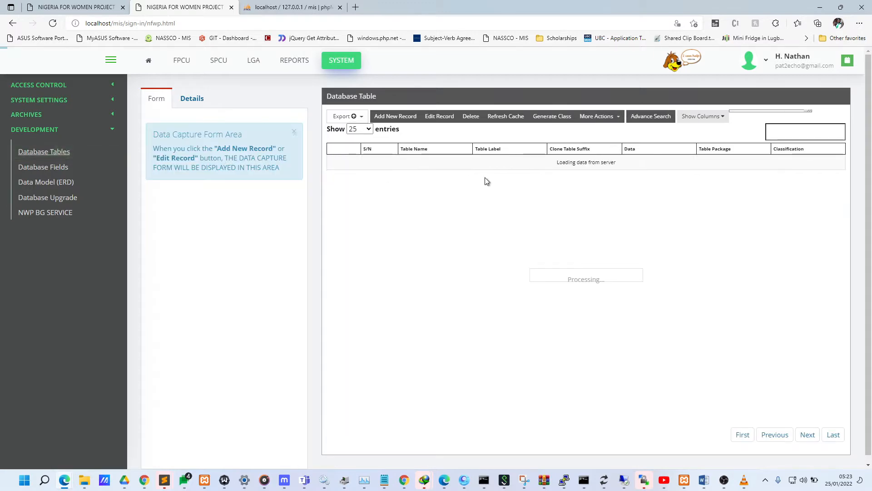
scroll(533, 244, "down", 5)
scroll(534, 245, "up", 5)
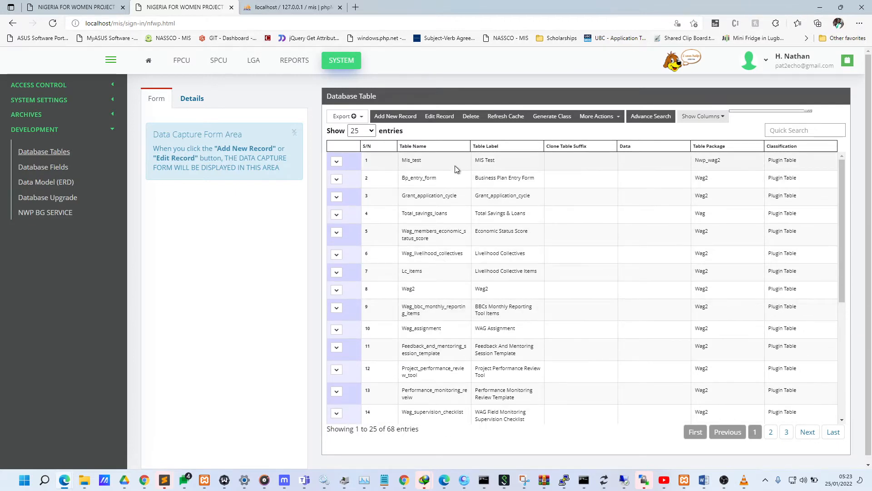
scroll(445, 191, "down", 3)
scroll(445, 204, "up", 3)
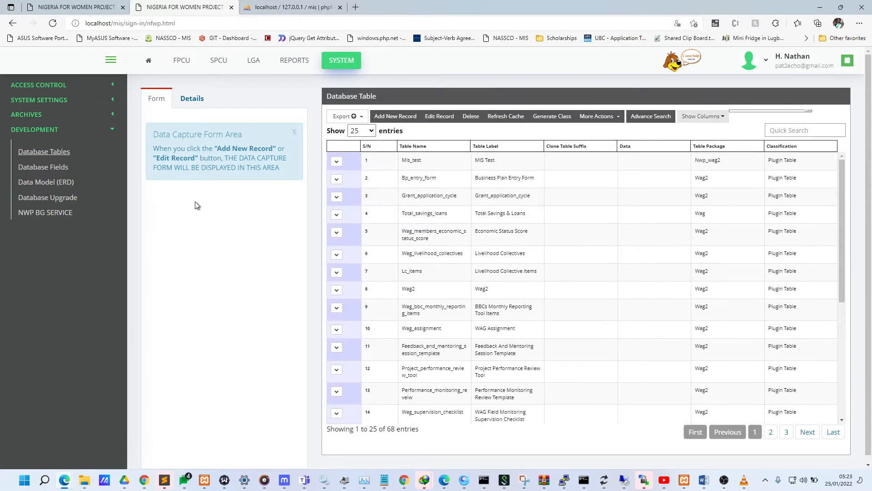
Start a new record in Database Fields and briefly view the running processes in Task Manager
left_click(66, 168)
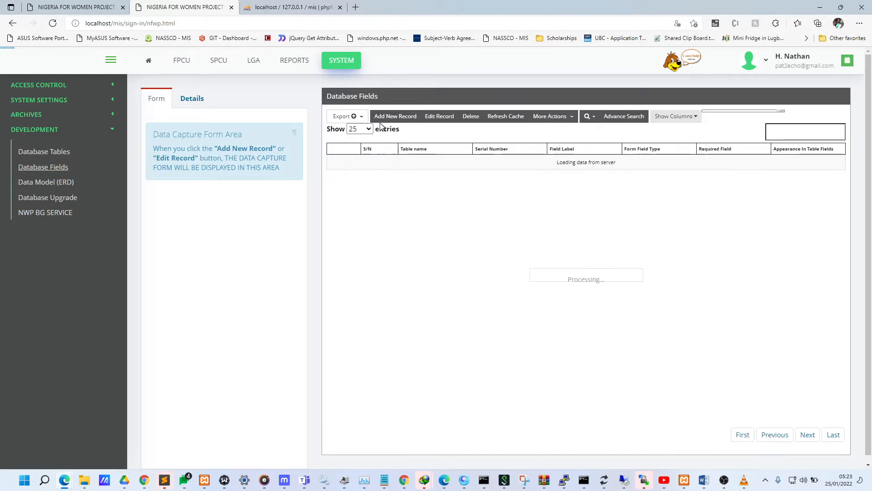
left_click(375, 119)
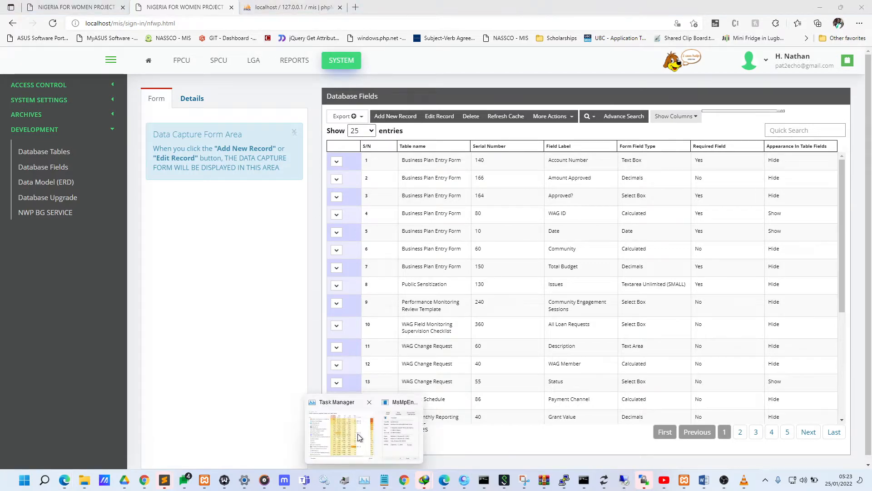
left_click(361, 427)
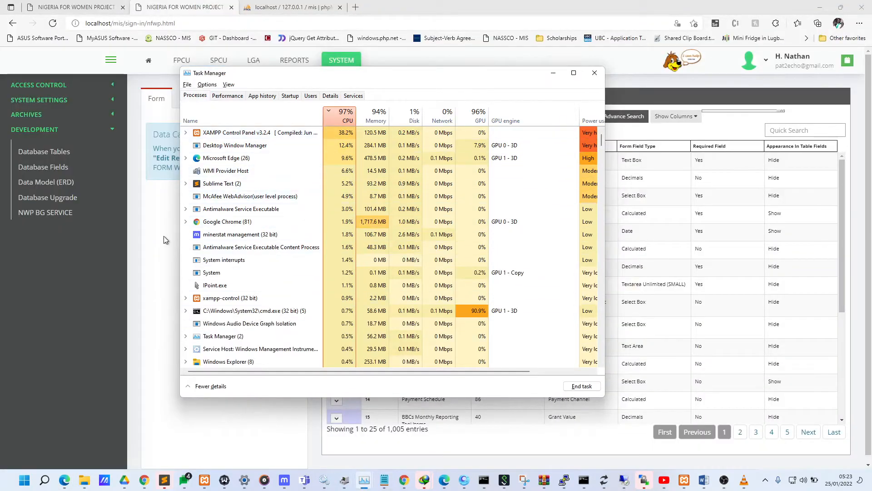
left_click(146, 248)
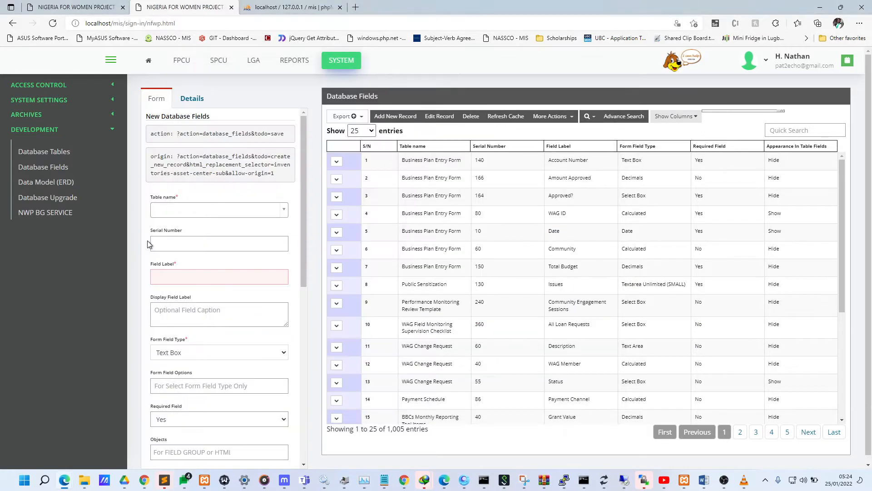
Set the new field's table name to MIS Test [mis_test] and review the remaining form fields
left_click(199, 213)
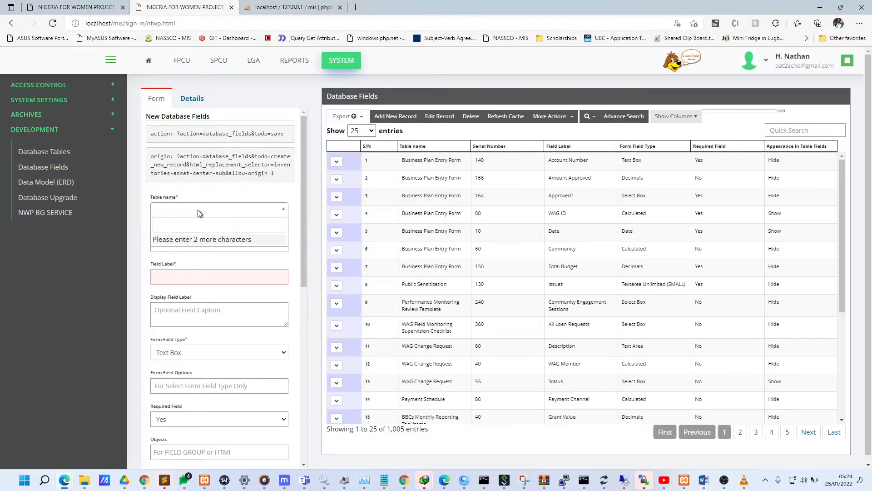
type("mis")
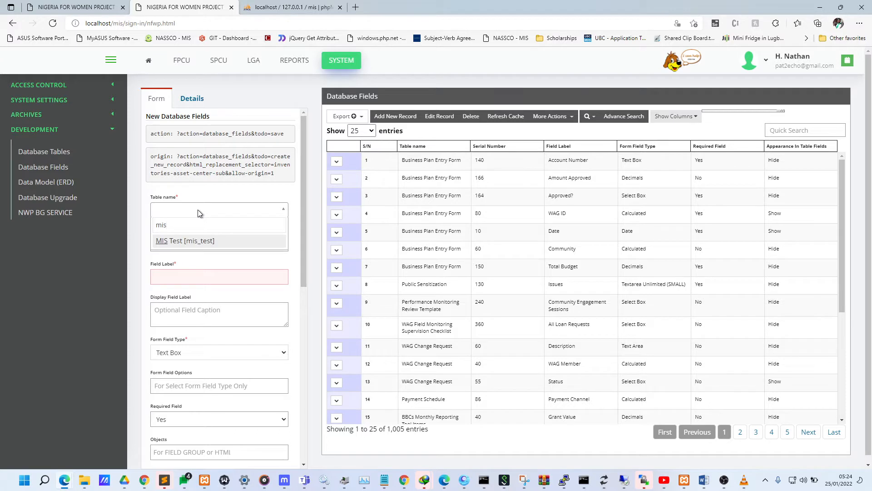
left_click(224, 241)
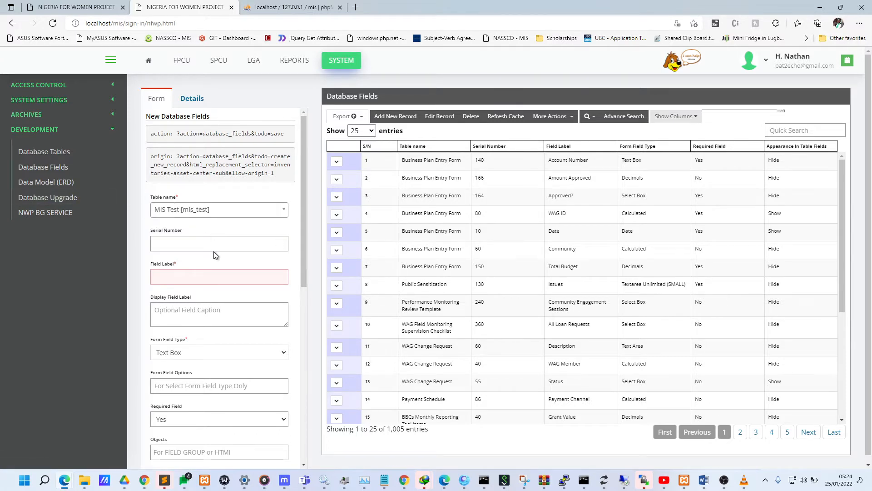
scroll(220, 222, "down", 3)
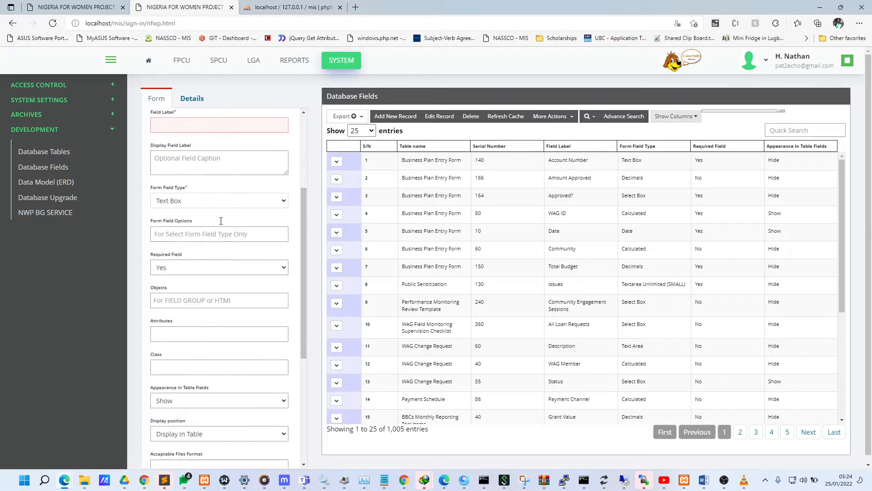
scroll(220, 221, "up", 3)
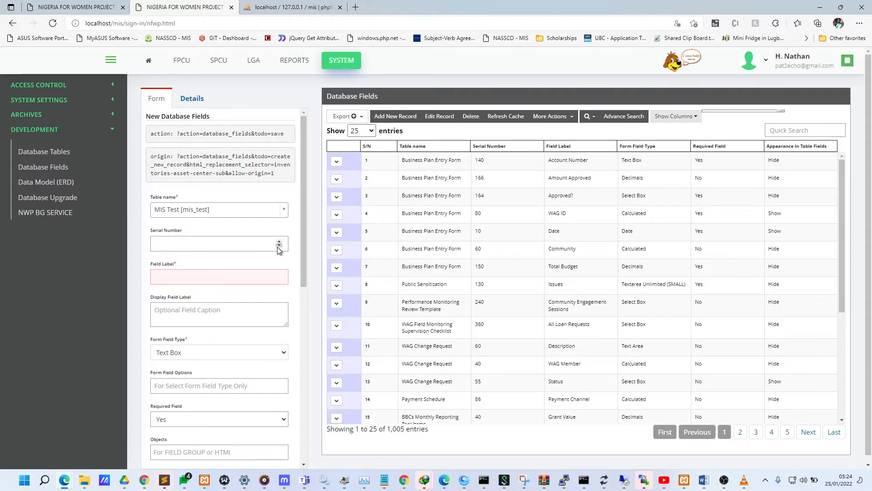
Open the Data Model (ERD) in the browser tab that shows Departments and look over its entities and field tables
left_click(111, 4)
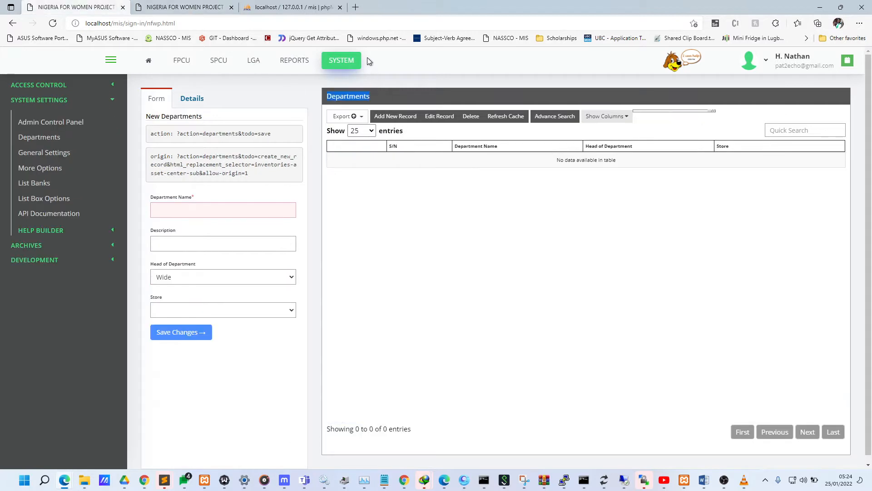
left_click(34, 259)
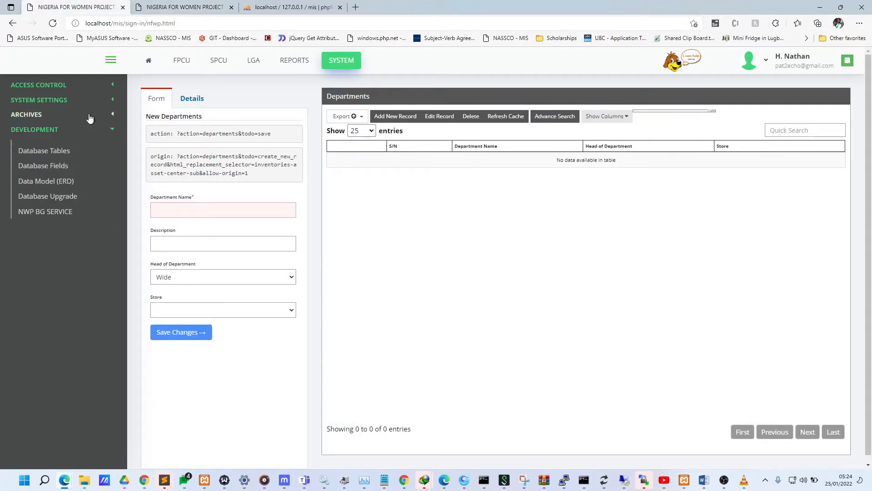
left_click(69, 187)
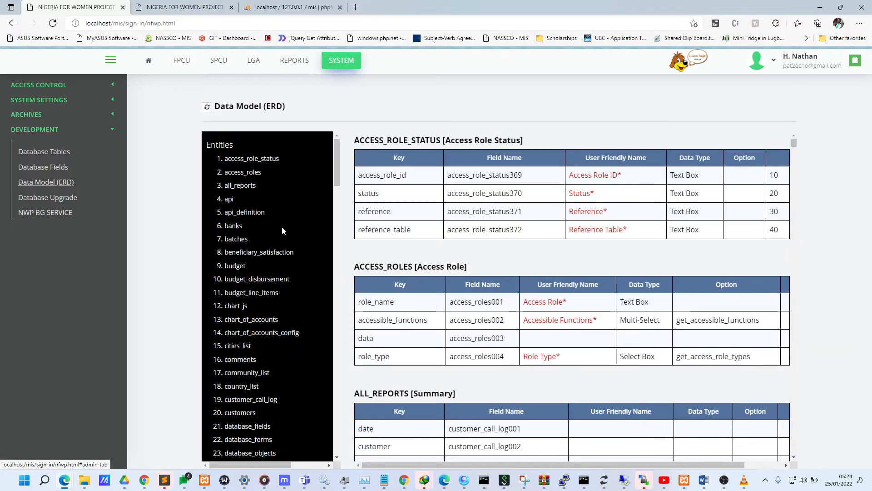
scroll(282, 231, "down", 4)
scroll(281, 231, "up", 4)
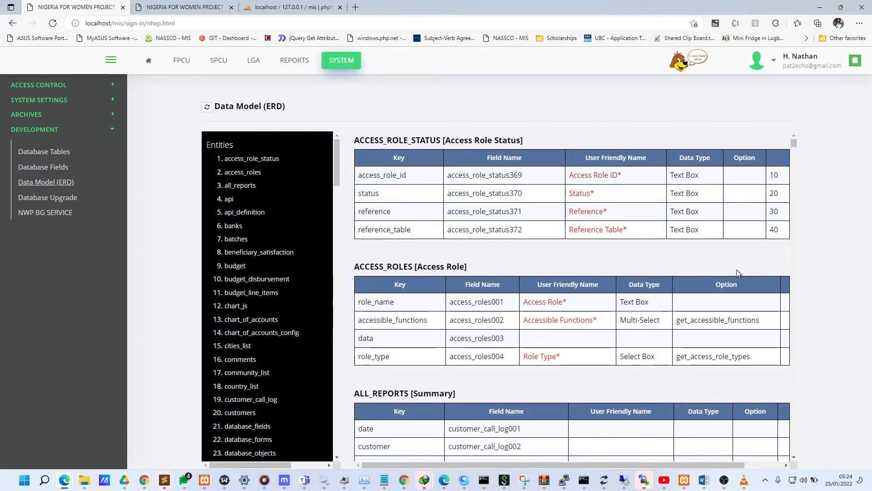
scroll(732, 296, "down", 2)
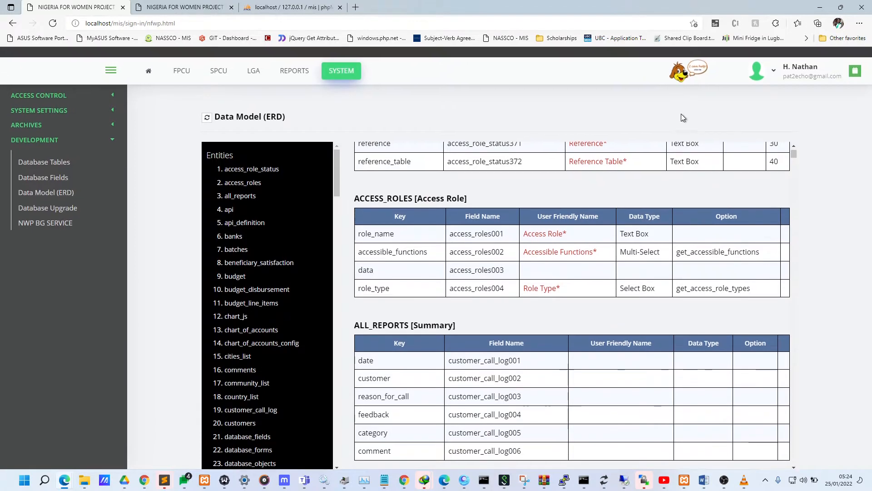
scroll(644, 165, "up", 2)
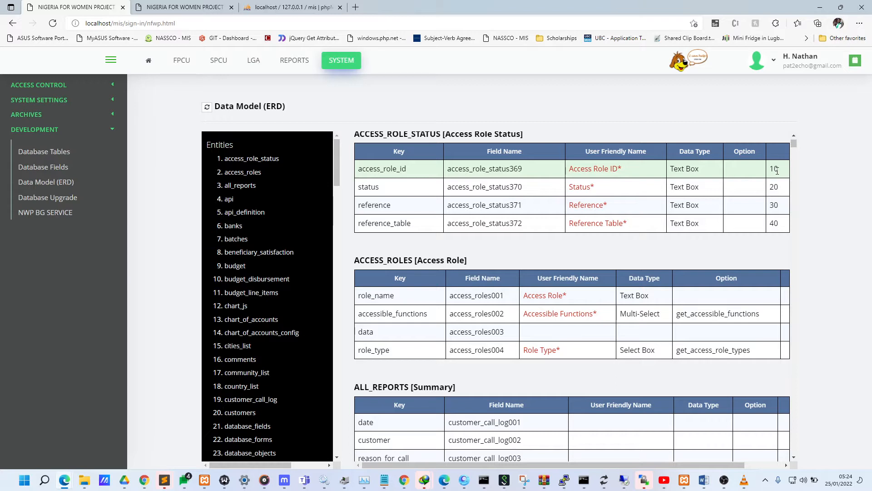
Examine the serial numbers in the last column of the Access Role Status table
left_click_drag(776, 170, 783, 213)
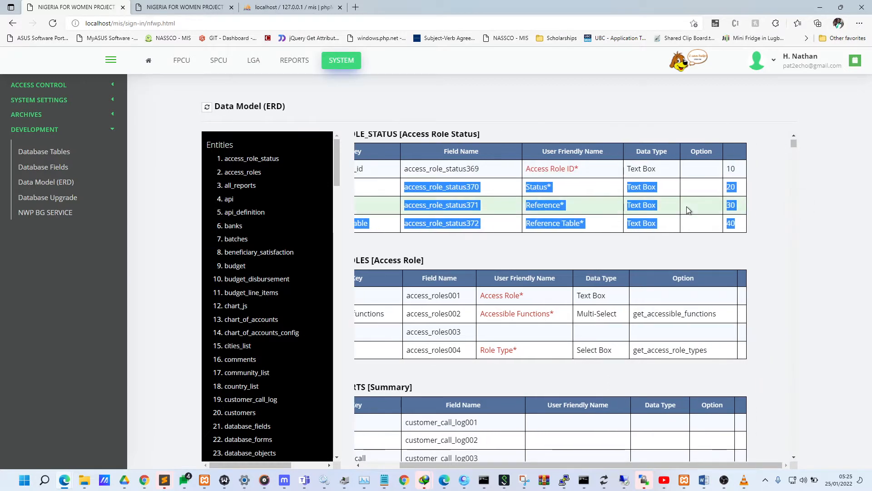
scroll(687, 207, "left", 1)
left_click(782, 201)
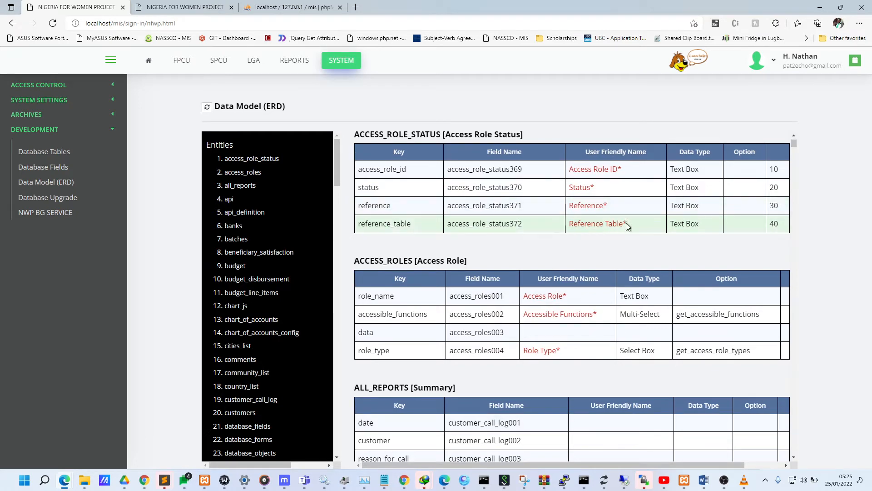
scroll(626, 222, "down", 1)
scroll(535, 207, "down", 3)
scroll(535, 206, "up", 5)
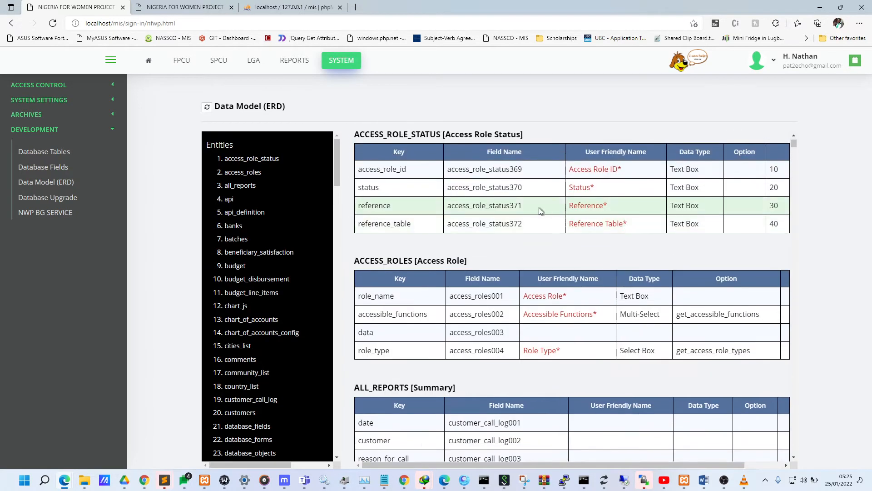
Examine the field definitions of the departments, documentation, expenditure and files entities in the data model
scroll(535, 206, "down", 2)
scroll(290, 287, "down", 5)
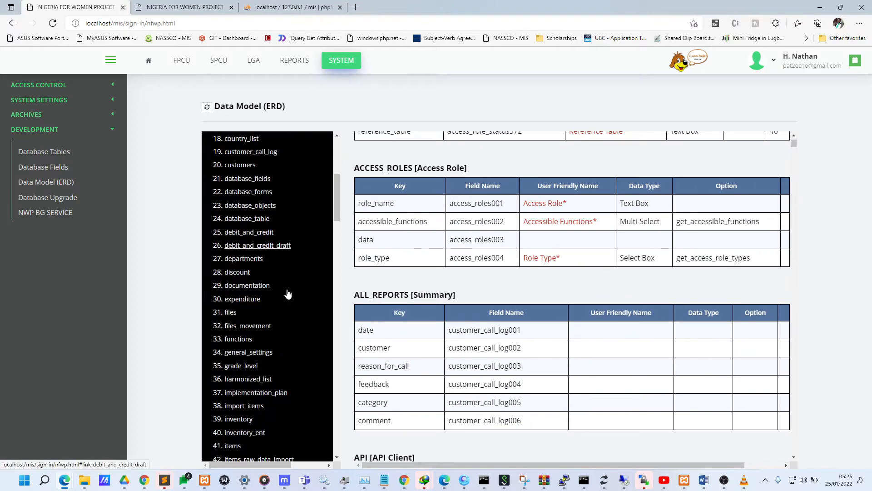
left_click(244, 258)
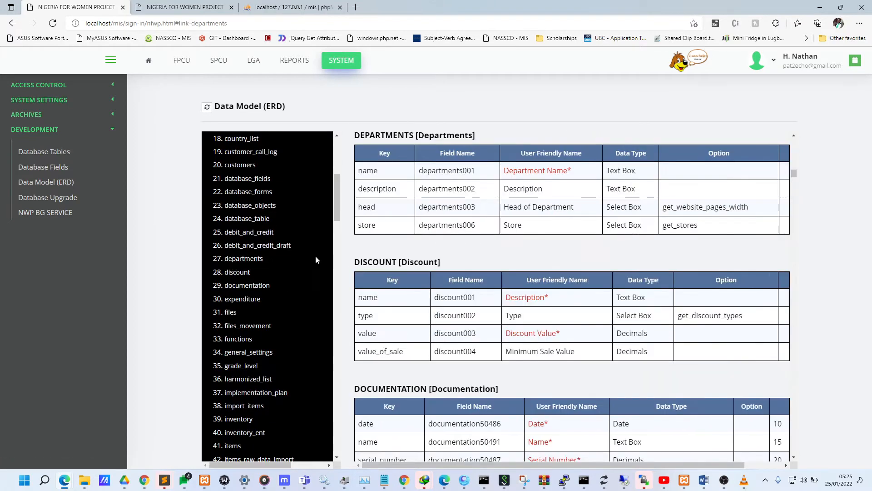
scroll(617, 203, "up", 1)
scroll(617, 203, "right", 1)
scroll(616, 205, "left", 1)
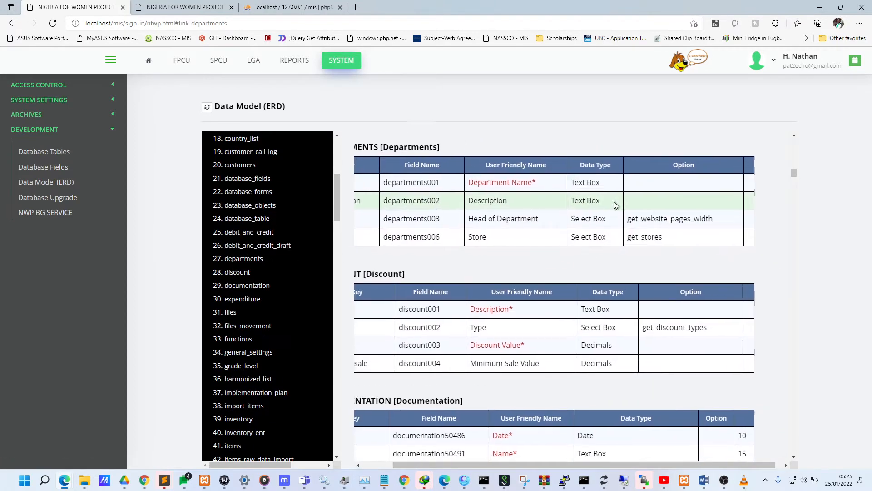
scroll(485, 272, "down", 6)
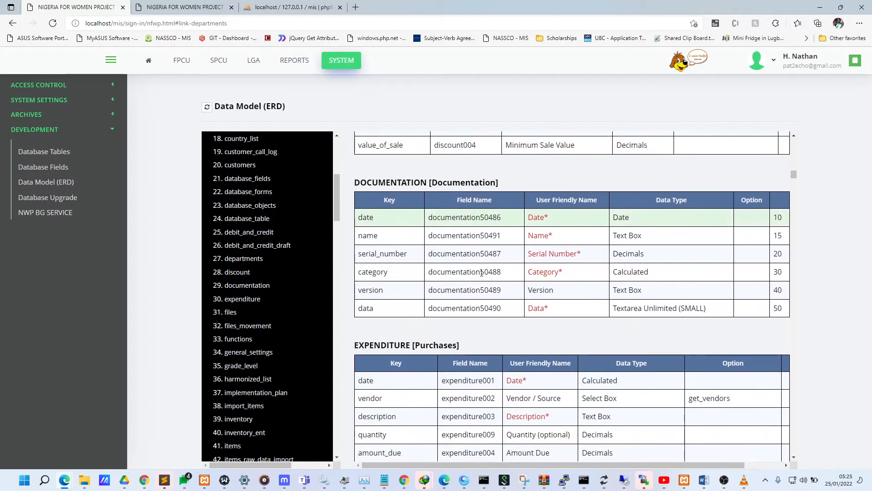
scroll(485, 272, "down", 3)
scroll(298, 315, "down", 2)
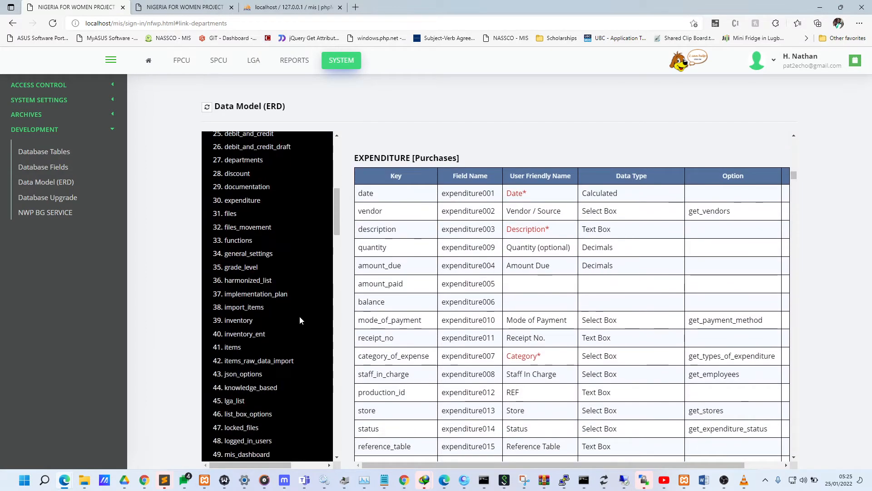
left_click(230, 214)
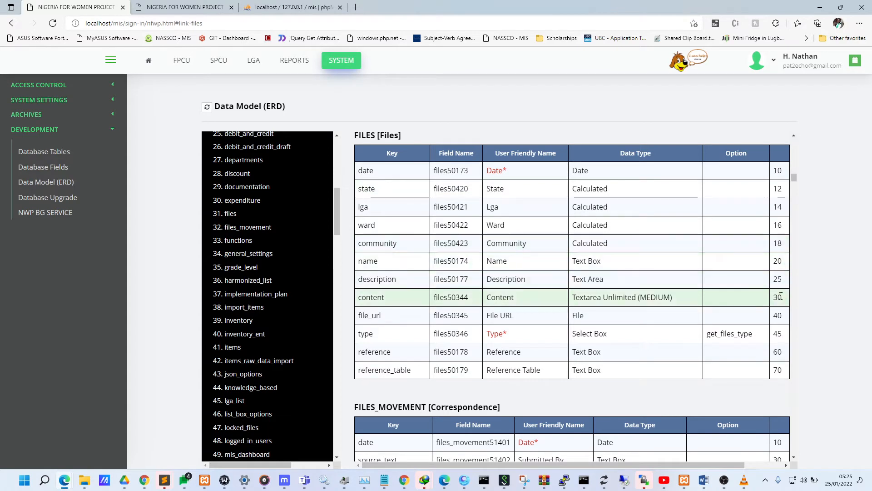
Open the MIS home page in an additional browser tab and make it the first tab of the maximized main browser window
left_click(174, 3)
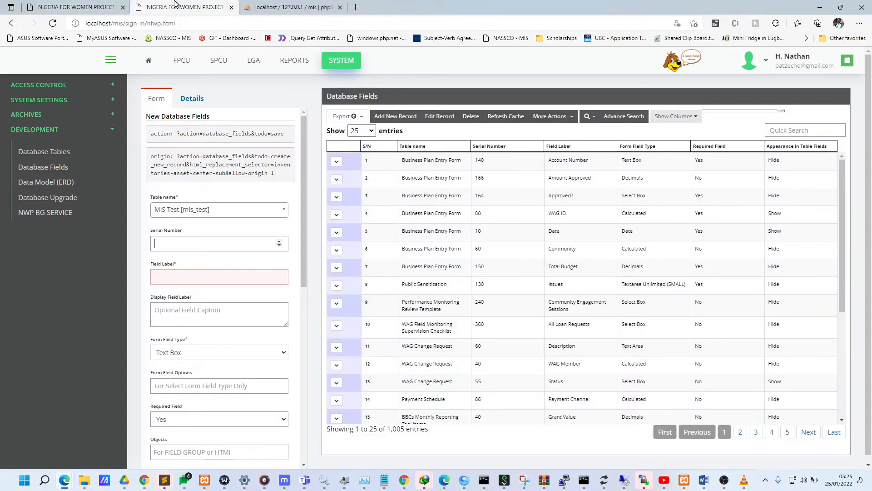
middle_click(344, 63)
left_click_drag(263, 4, 37, 4)
left_click(486, 41)
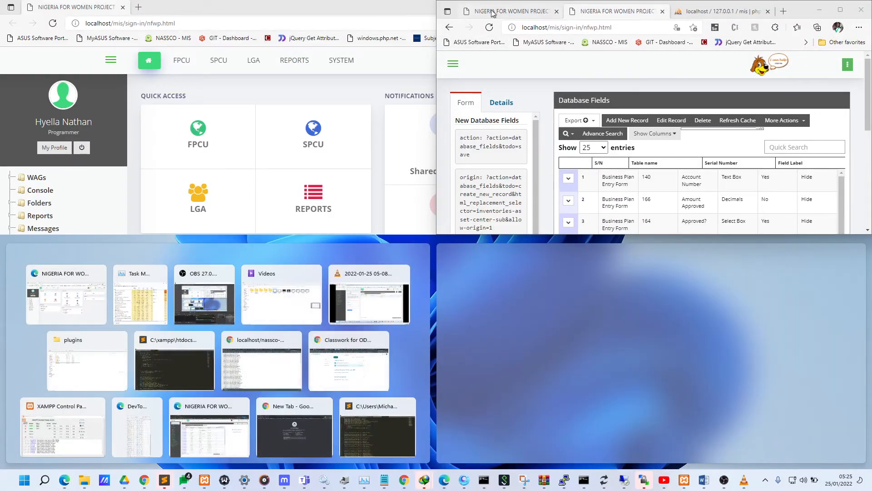
left_click(840, 9)
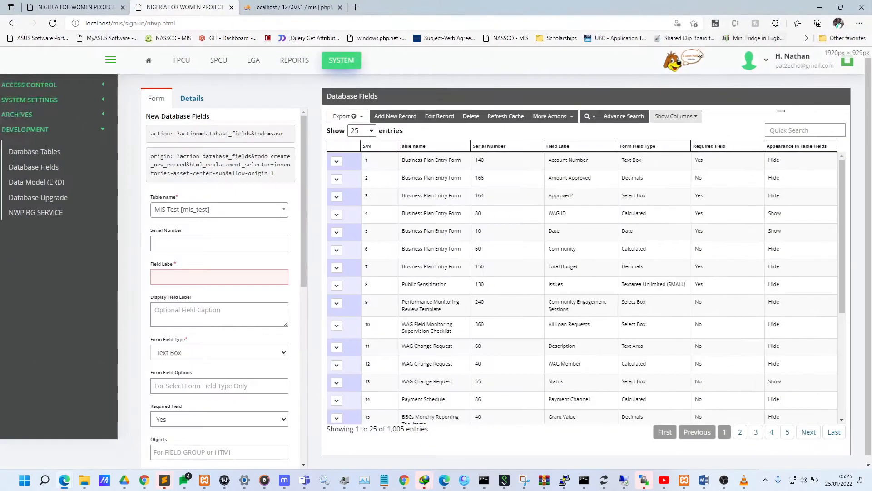
left_click_drag(396, 5, 443, 49)
left_click_drag(80, 5, 320, 52)
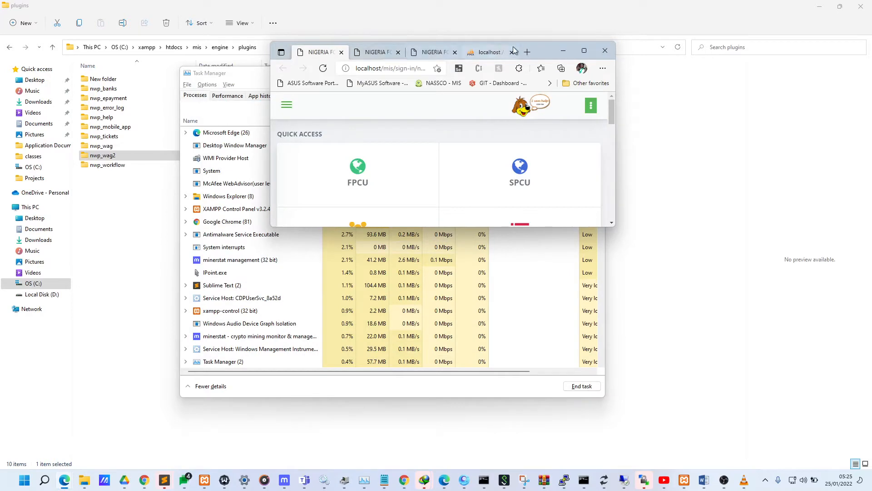
left_click(575, 50)
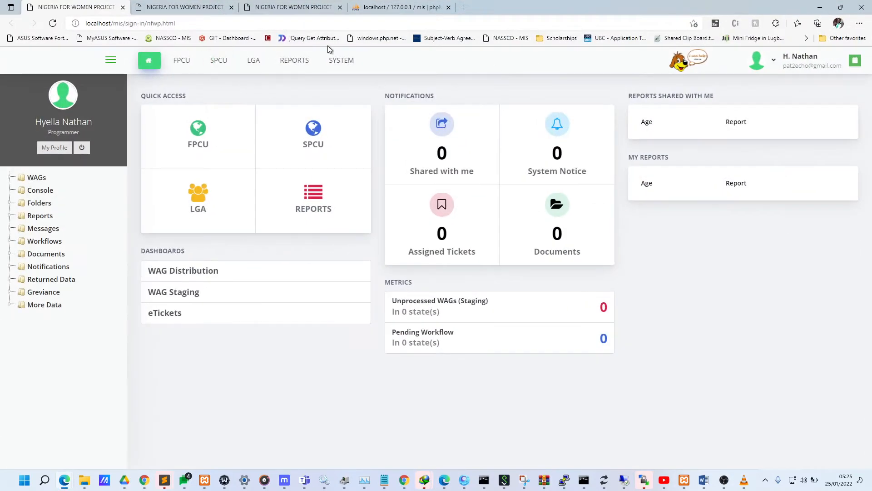
In the System section, open the Archives utilities and view the Shared Resources table followed by the Manage Documents table
left_click(339, 59)
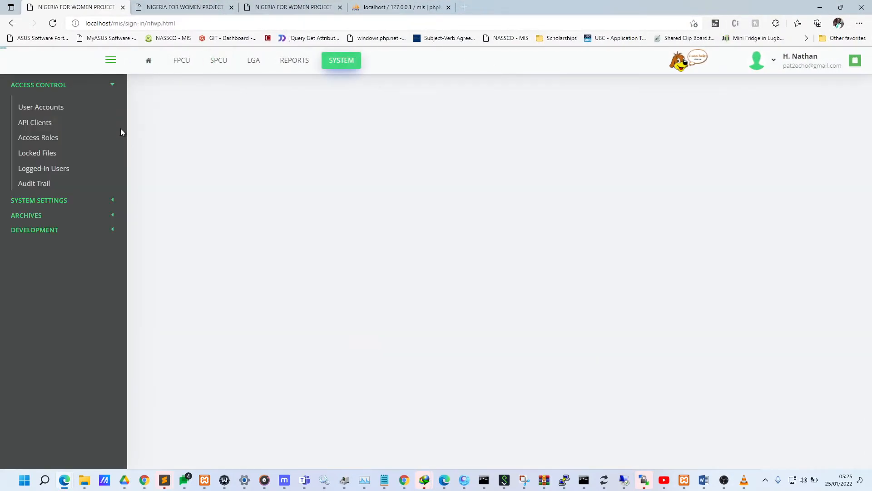
left_click(27, 216)
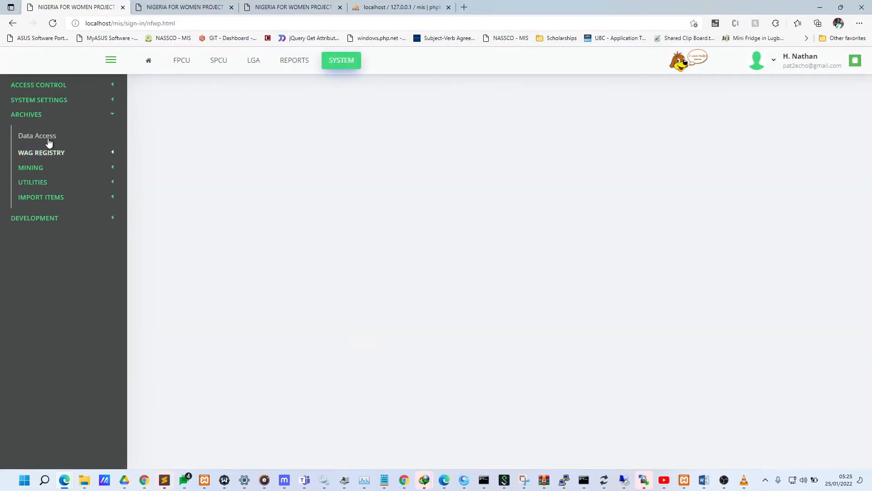
left_click(48, 101)
left_click(55, 245)
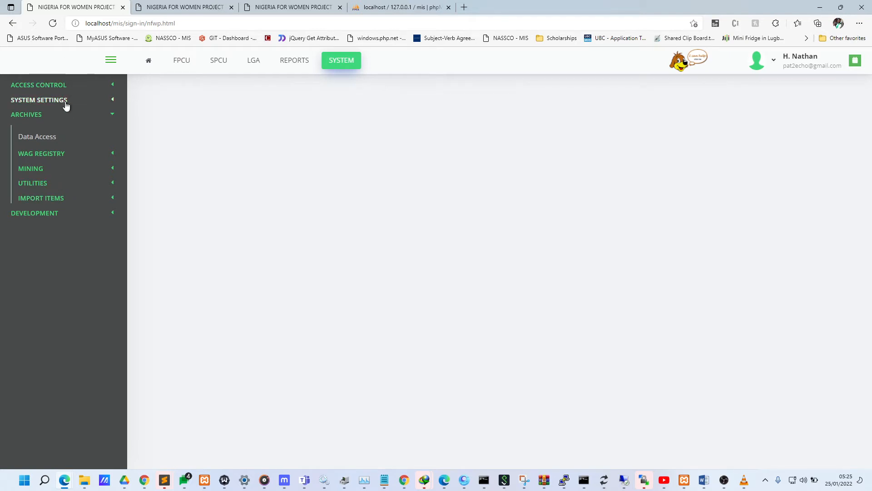
left_click(59, 183)
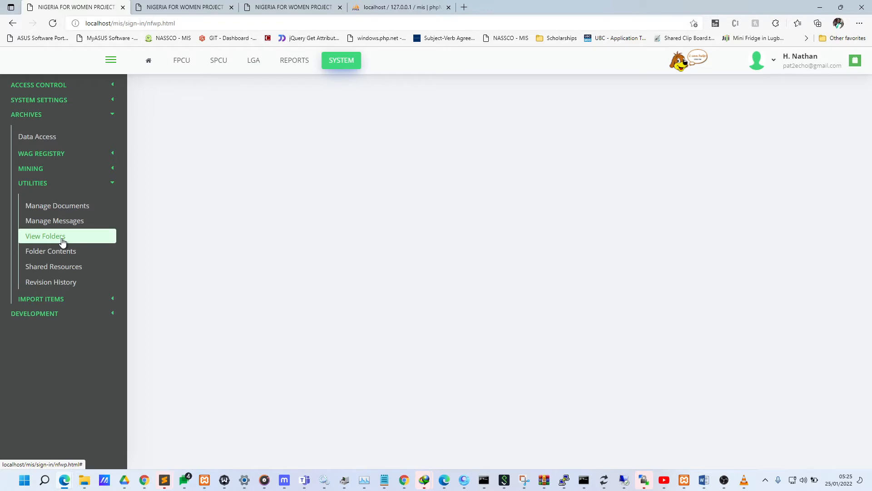
left_click(69, 268)
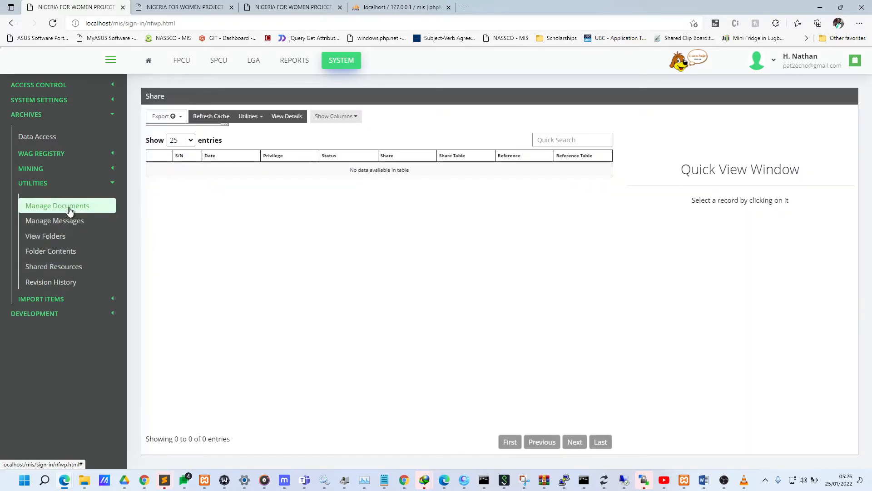
left_click(69, 210)
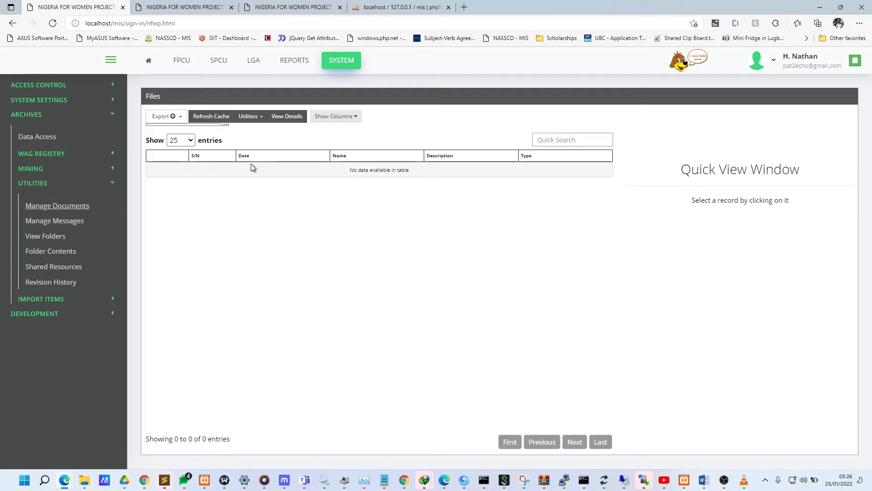
Compare the column list of the Files table with the field order of the files entity in the data model
left_click(184, 7)
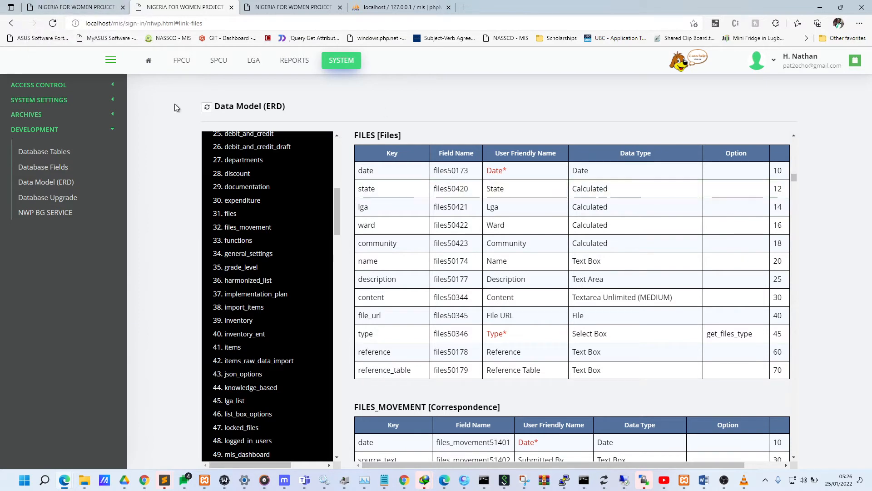
left_click(77, 6)
left_click(362, 116)
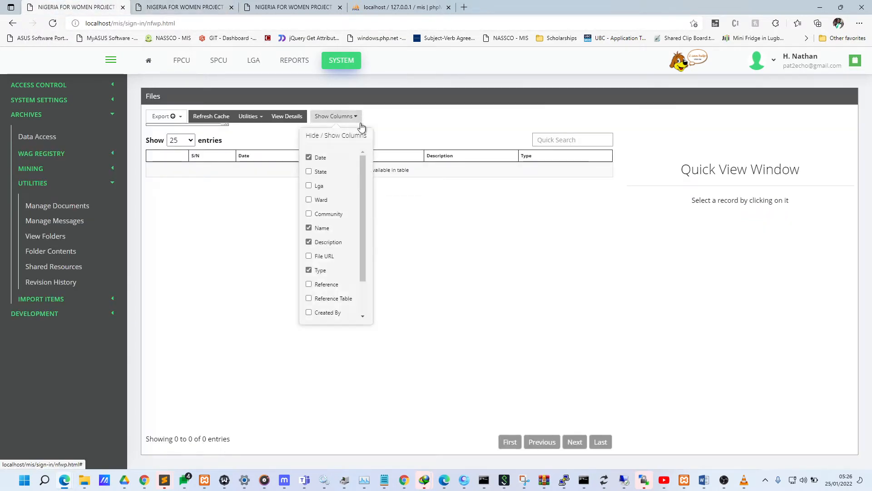
left_click(186, 6)
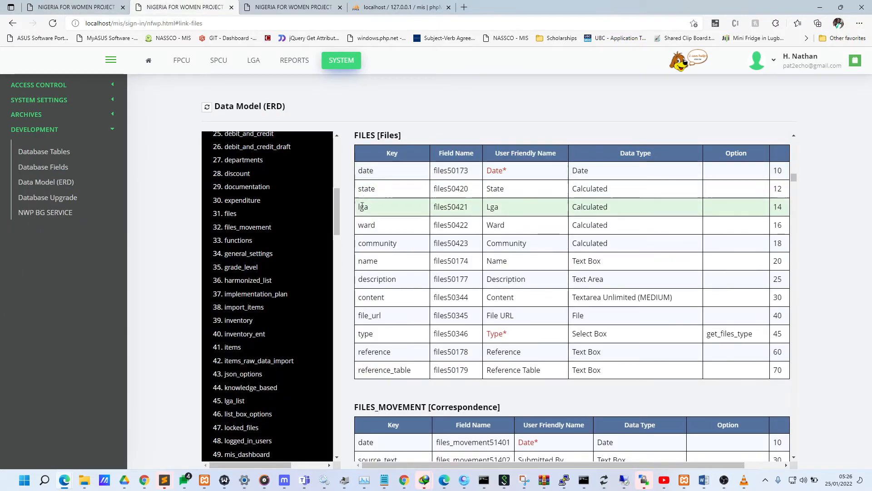
left_click(109, 5)
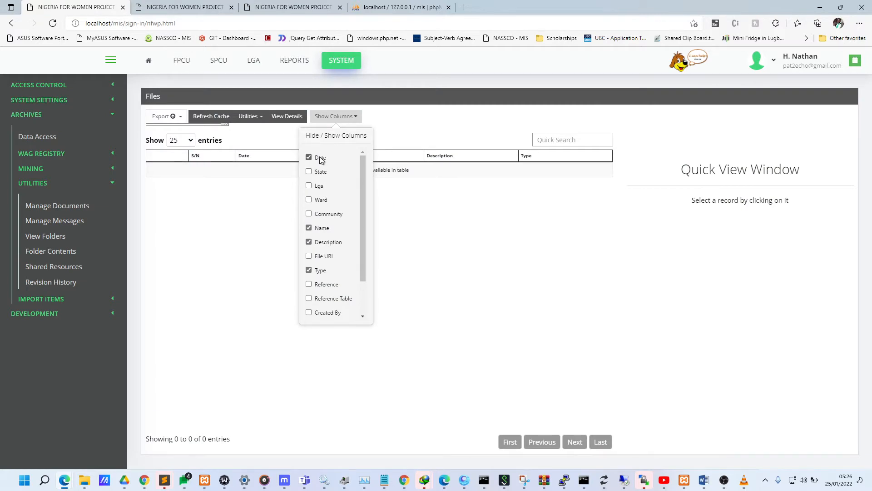
Highlight the ward field and its serial number in the files entity, and check them against the Files table's column list
left_click(186, 7)
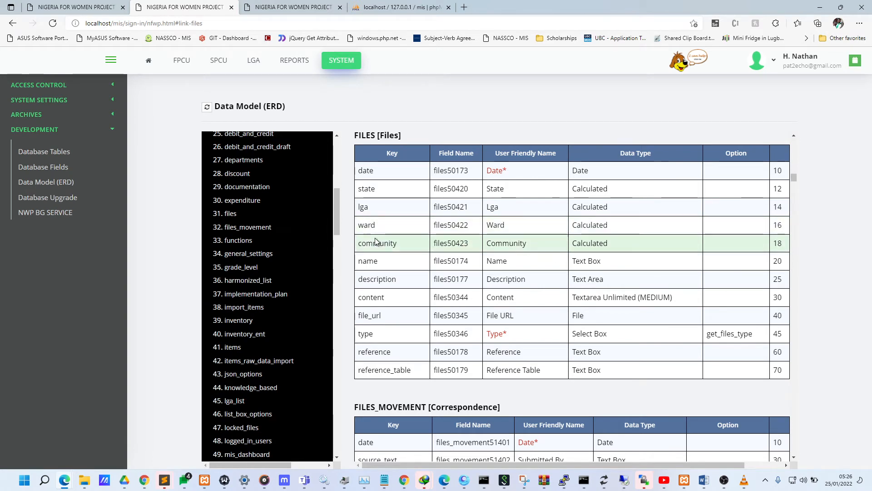
left_click_drag(357, 225, 682, 220)
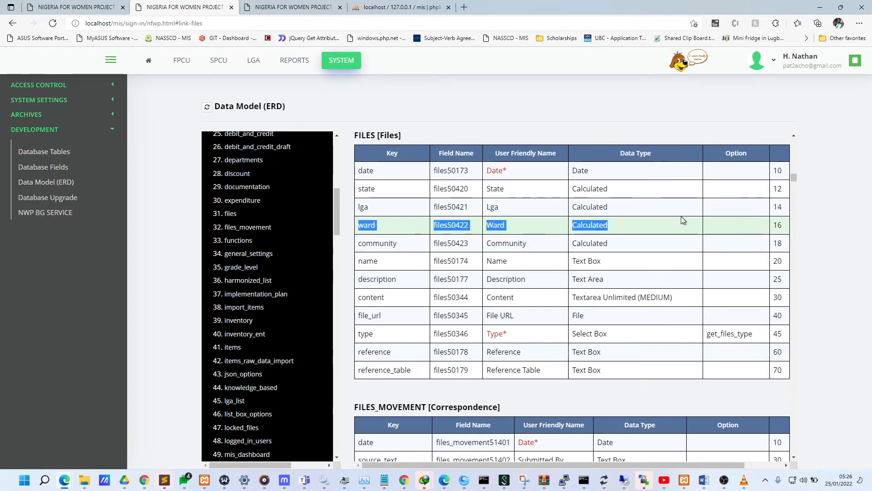
double_click(778, 228)
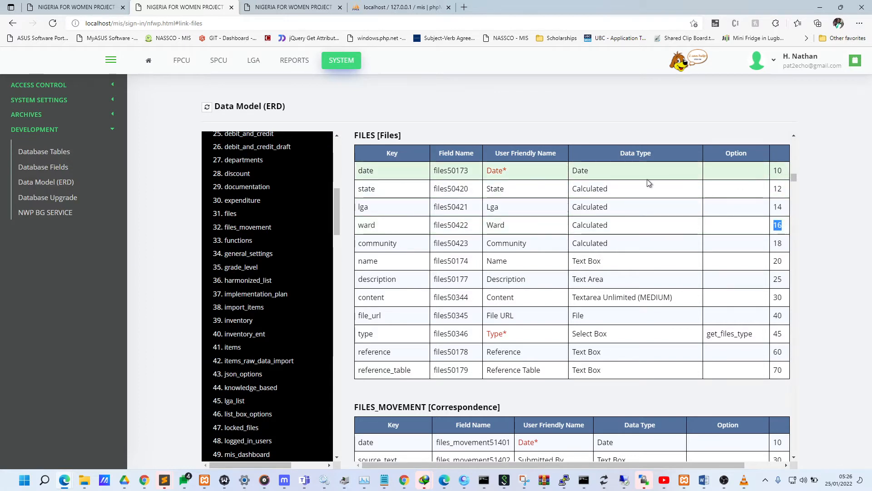
left_click(86, 7)
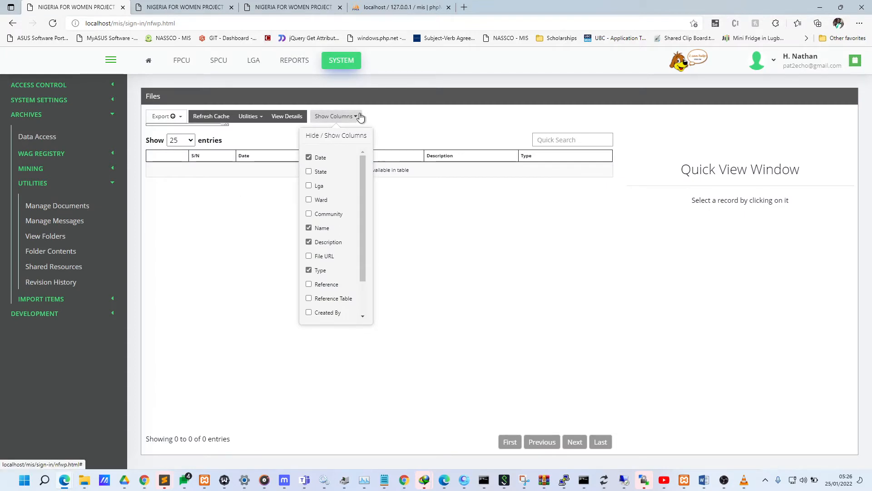
left_click(336, 117)
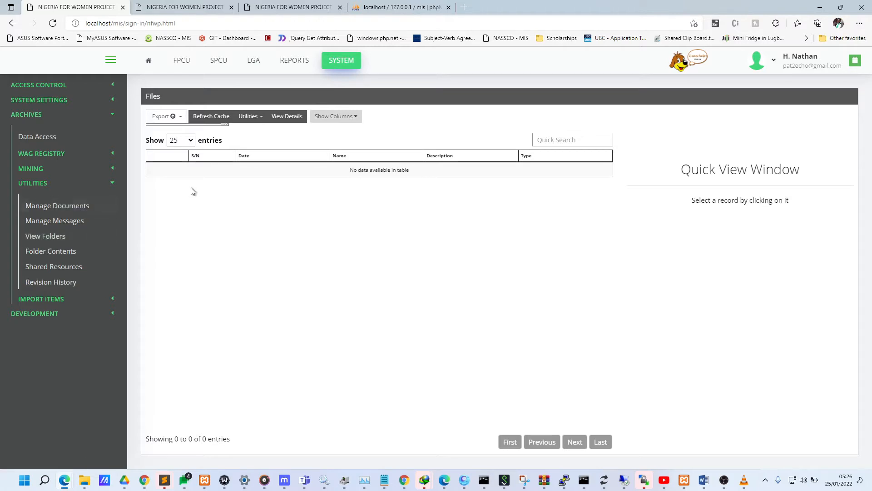
left_click(329, 119)
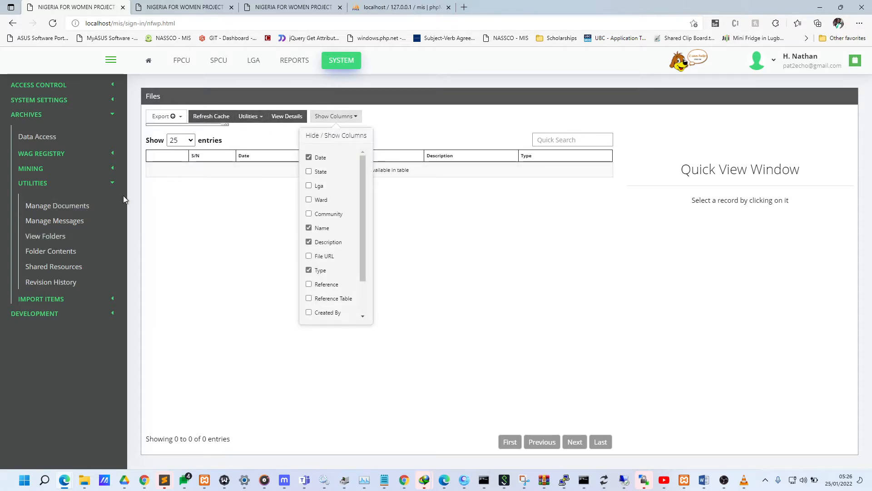
View the Folders and Data Access pages, then open a new Tags Item form from Folder Contents to examine its field order
left_click(46, 237)
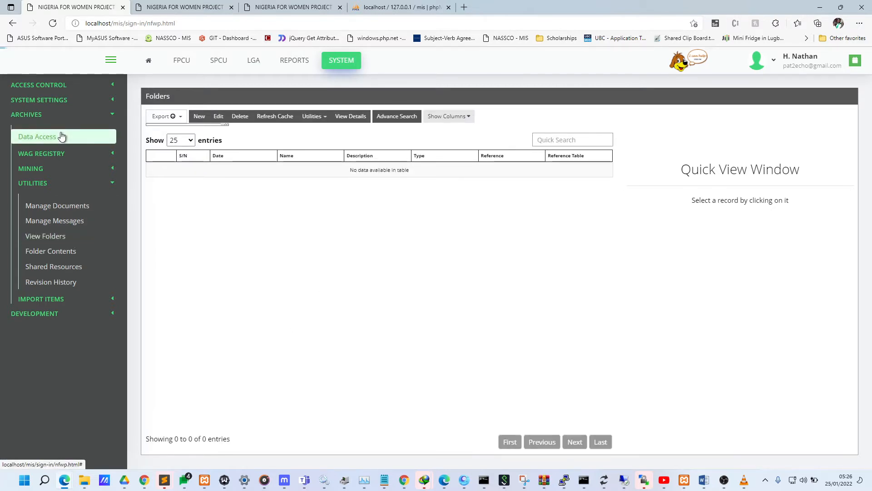
left_click(61, 137)
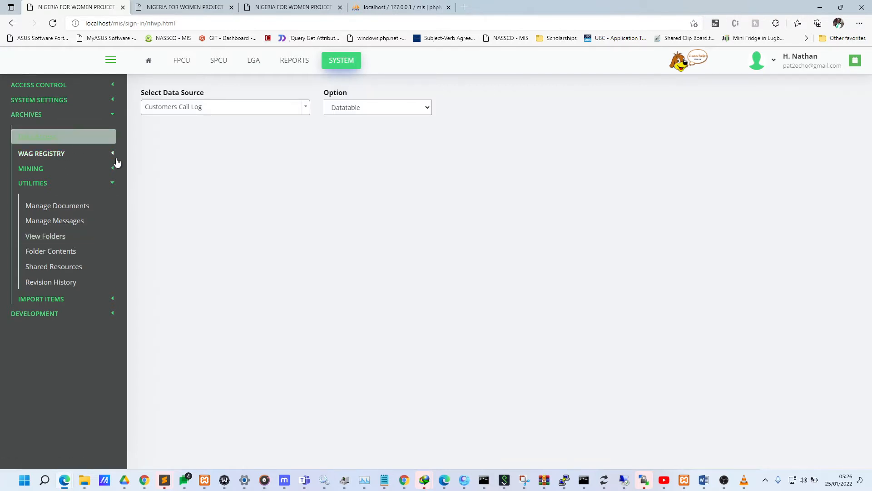
left_click(69, 252)
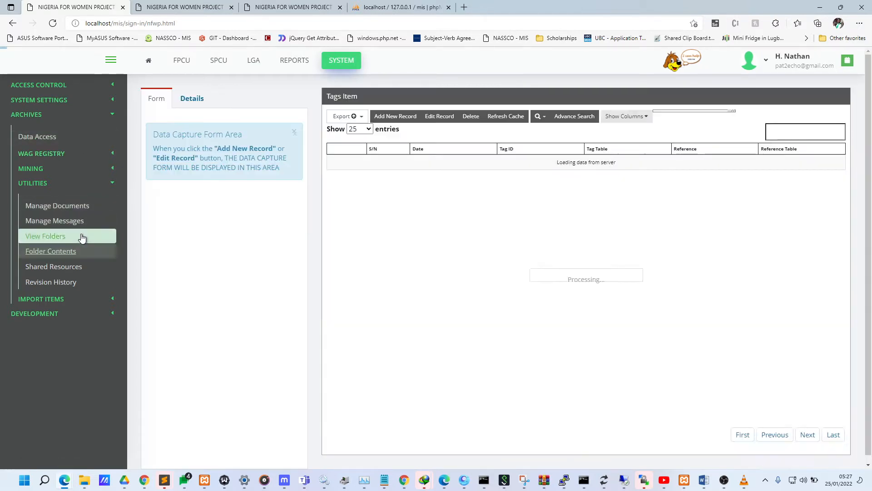
left_click(396, 119)
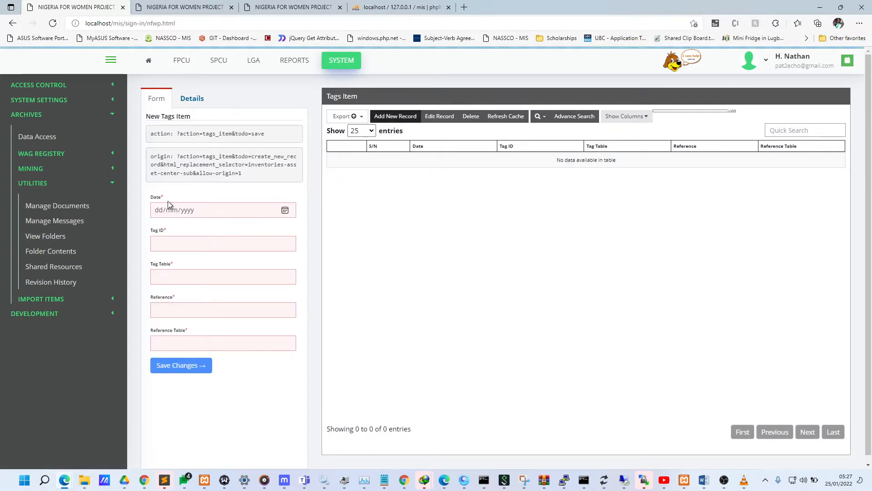
triple_click(157, 267)
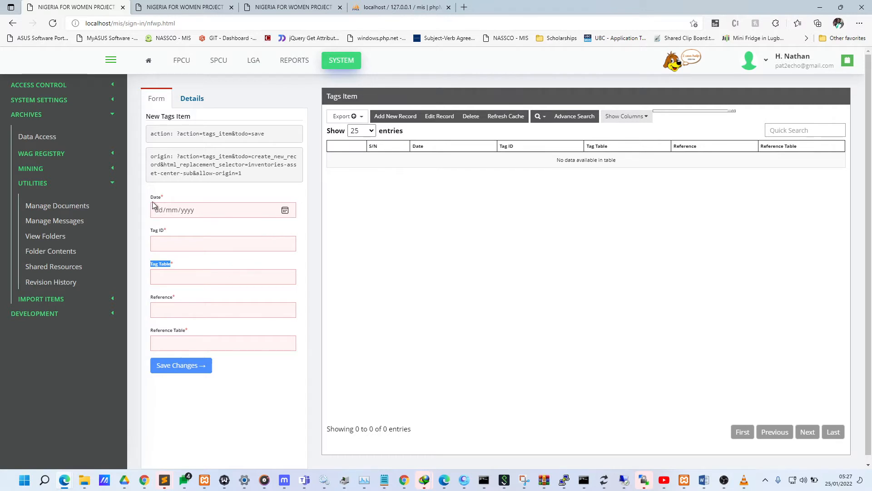
Return to the New Database Fields form for MIS Test and set the field's serial number to 10
key("ctrl+Tab")
key("ctrl+Tab")
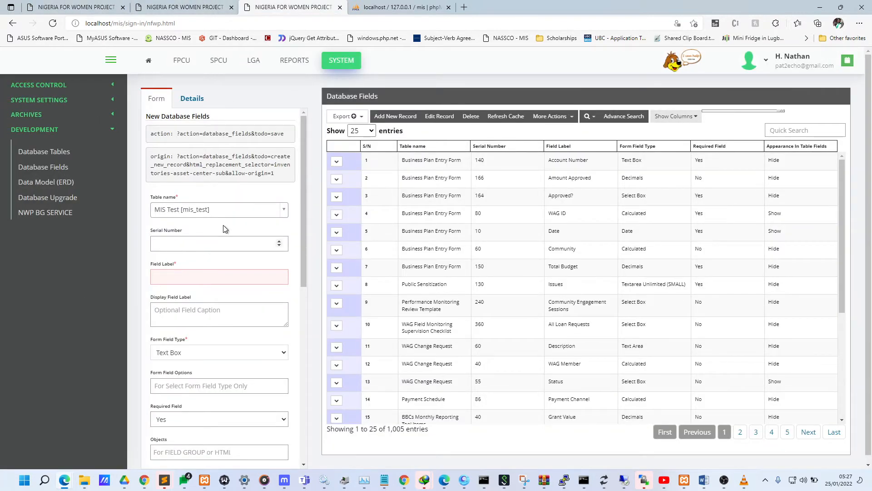
scroll(215, 227, "down", 3)
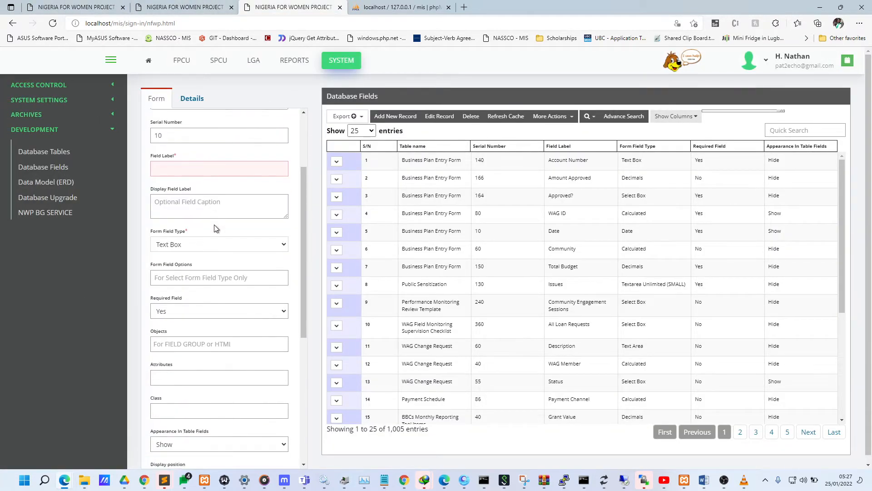
scroll(216, 228, "up", 3)
scroll(220, 238, "down", 1)
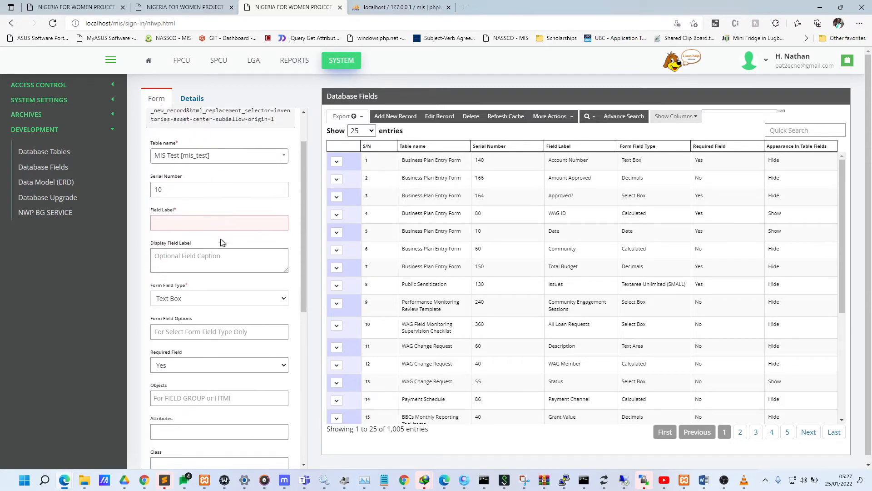
scroll(218, 237, "up", 1)
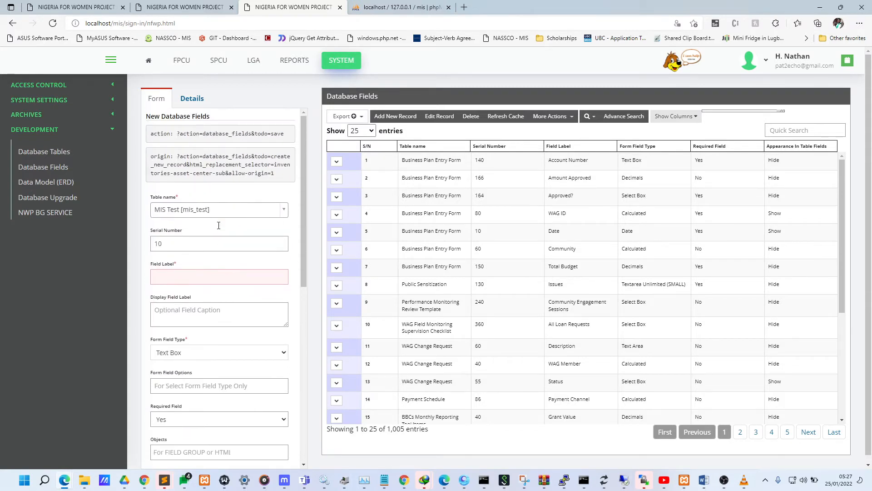
Set the new field's label to Date
left_click(171, 277)
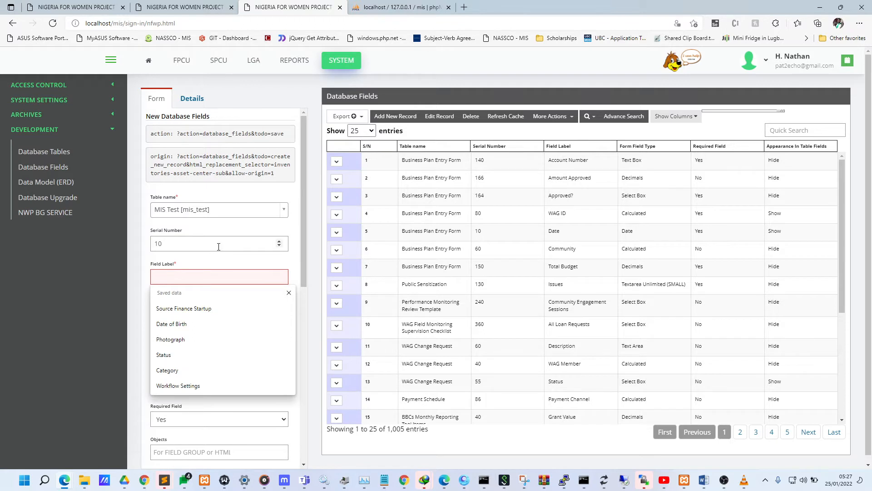
scroll(211, 261, "down", 4)
scroll(187, 276, "up", 2)
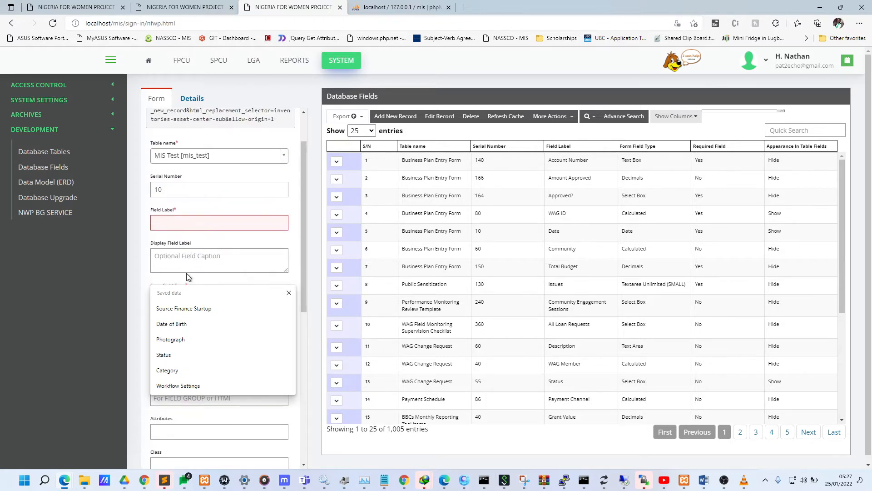
left_click(186, 221)
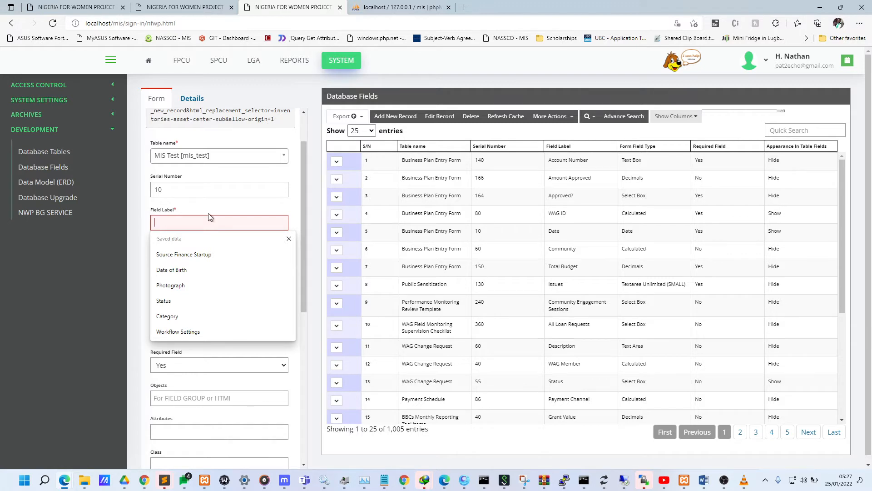
left_click(195, 204)
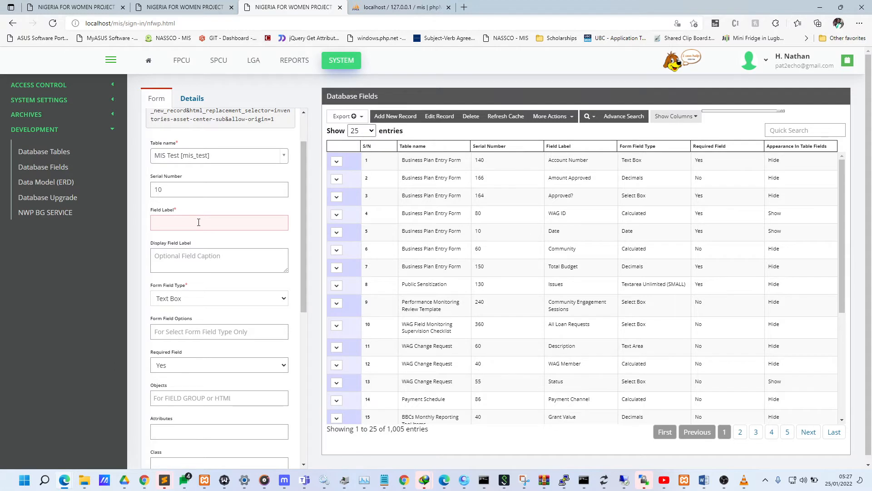
left_click(198, 222)
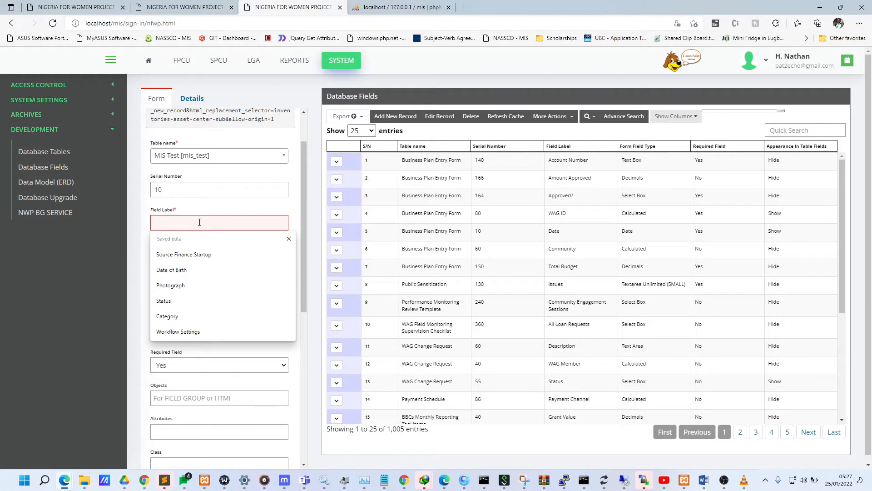
type("Date")
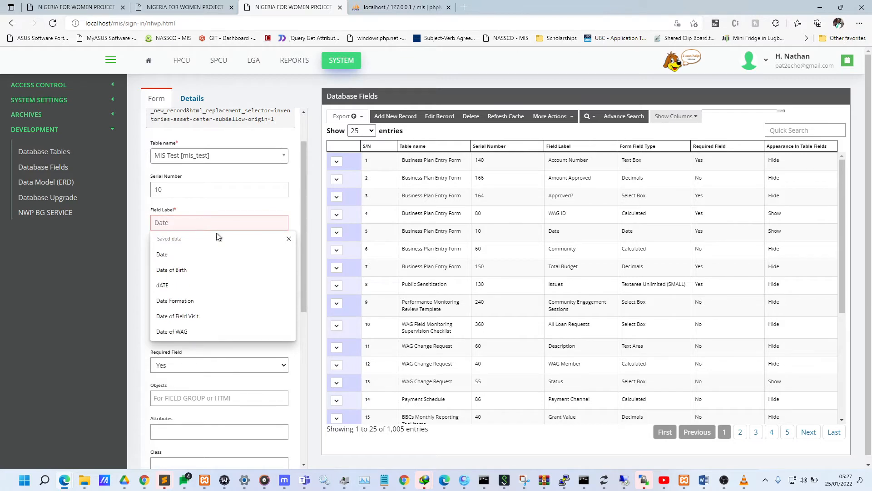
left_click(248, 204)
left_click(201, 223)
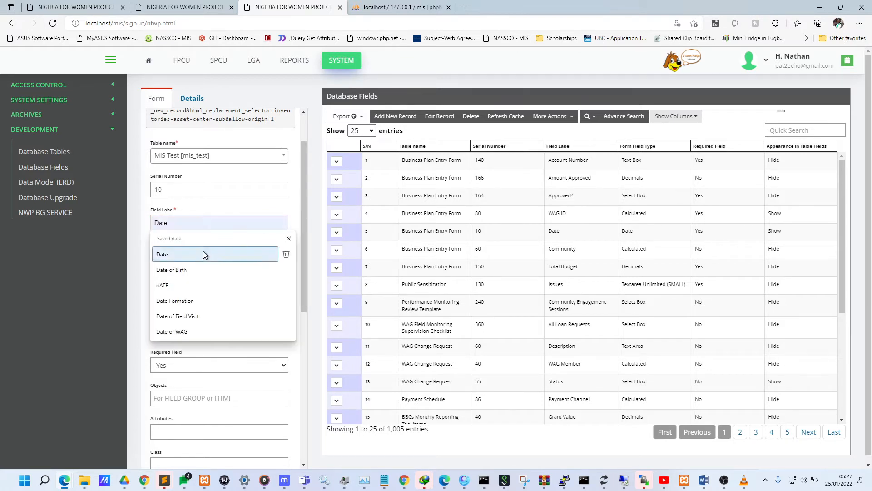
left_click(211, 252)
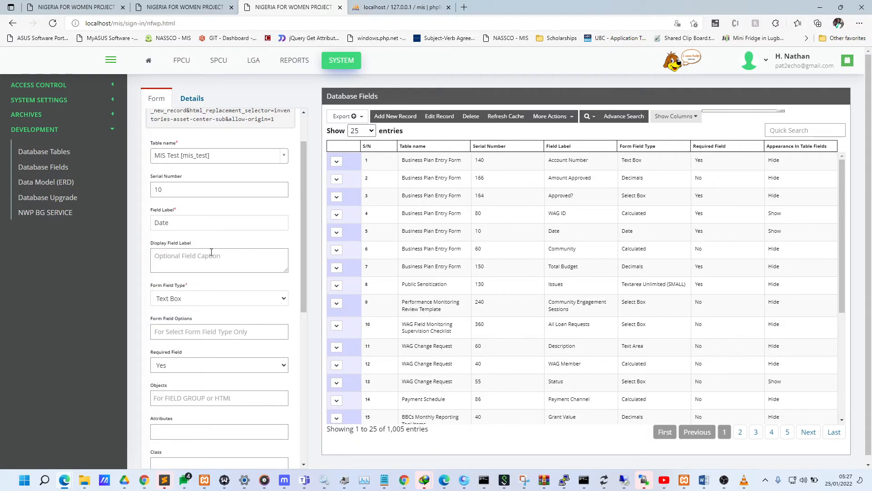
Enter Date of Submission as the optional display field label
left_click(176, 250)
double_click(163, 219)
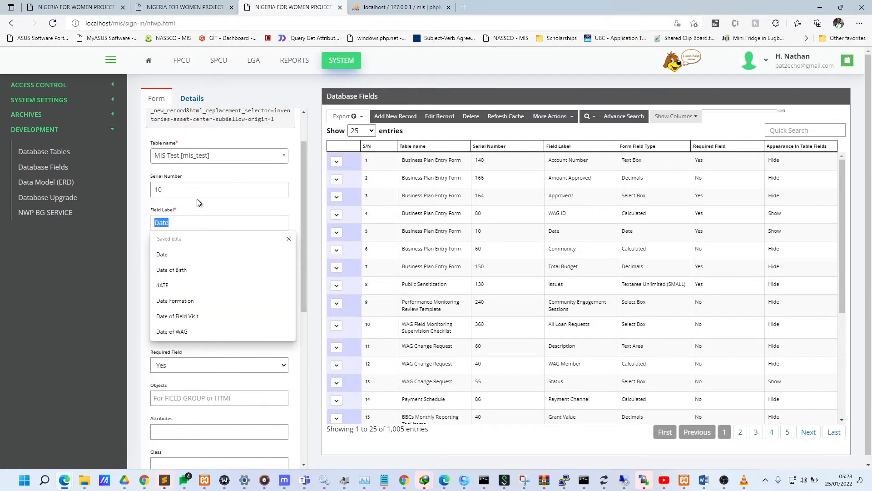
left_click(206, 191)
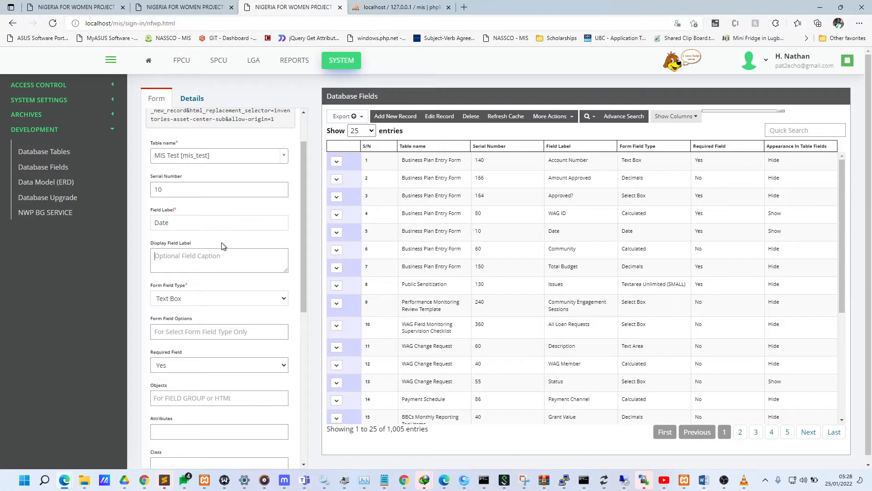
type("Date of S")
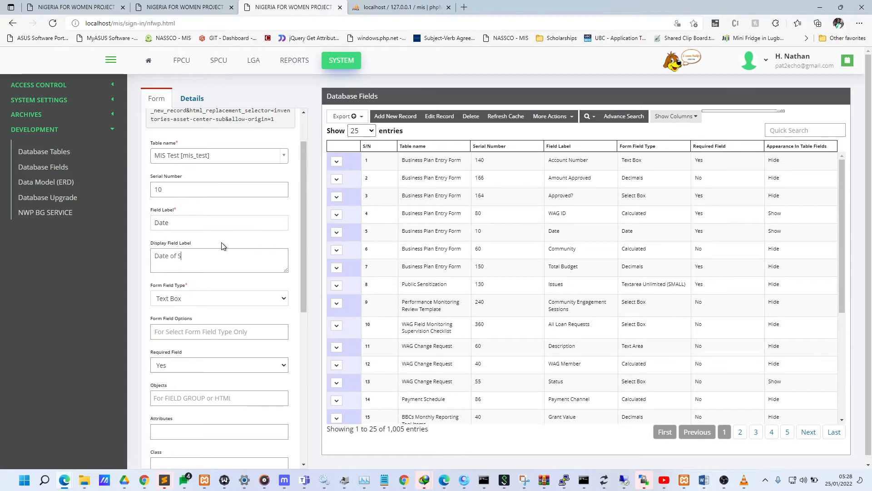
type("ubmission")
double_click(171, 257)
left_click(247, 257)
Highlight the field label and the display field label in turn to compare the two
double_click(199, 222)
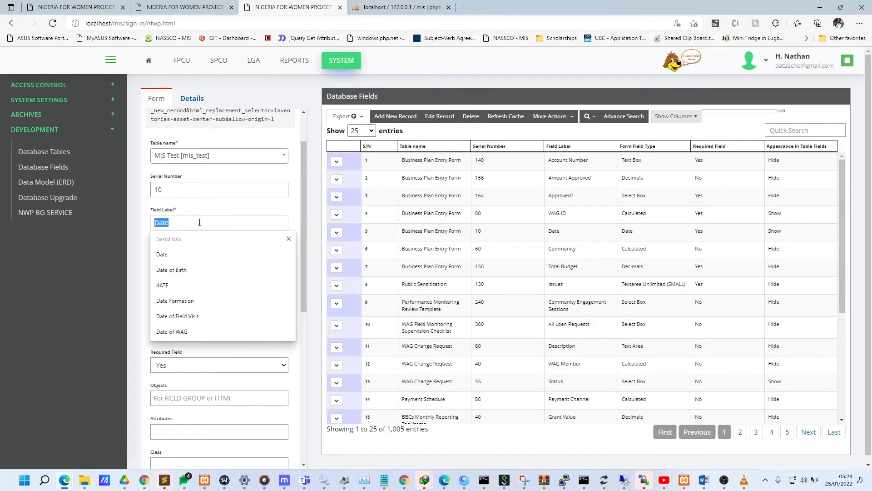
left_click(225, 214)
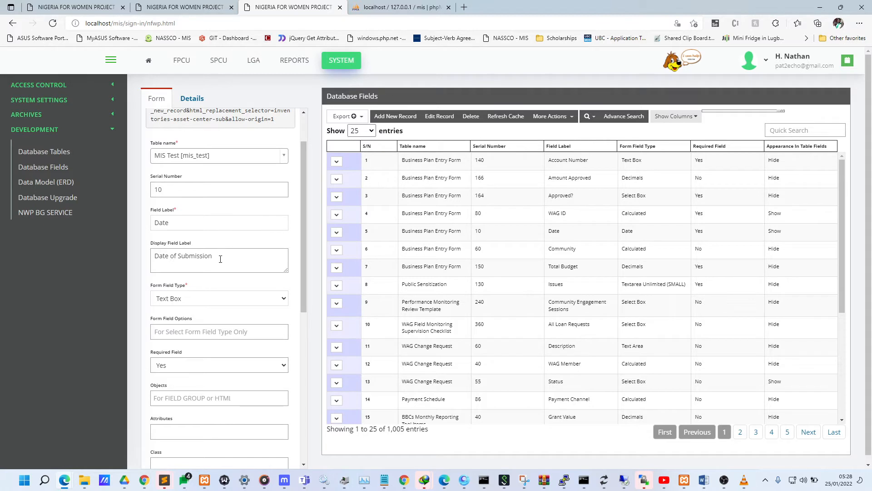
left_click_drag(221, 258, 153, 258)
left_click(234, 247)
triple_click(225, 262)
left_click(224, 262)
scroll(237, 227, "down", 1)
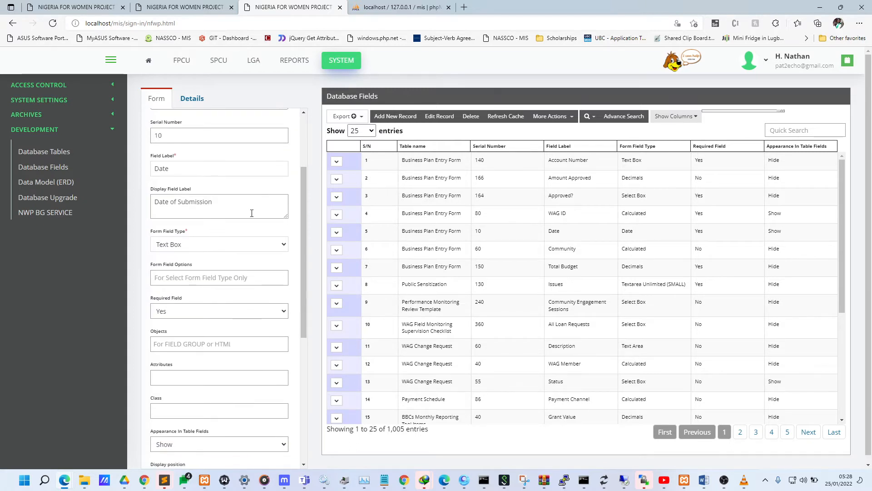
Copy and clear the display field label, highlight the Date field label, and paste Date of Submission back as the caption
triple_click(252, 213)
key("ctrl+c")
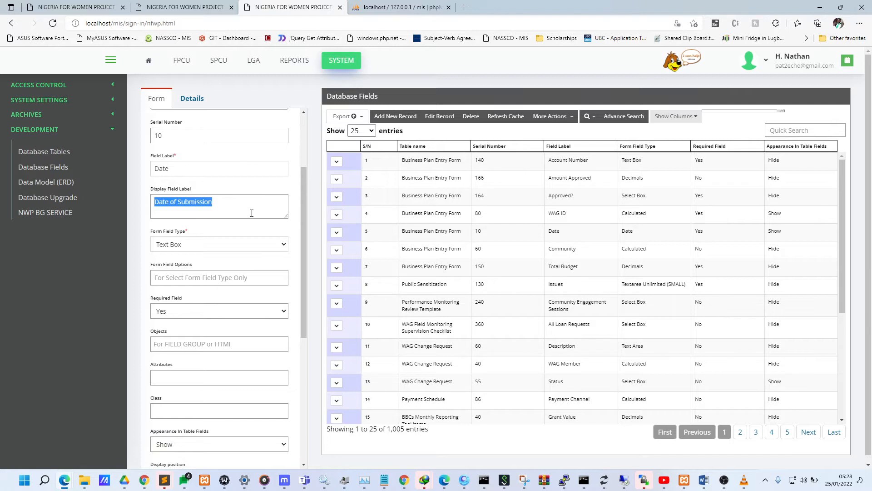
key("BackSpace")
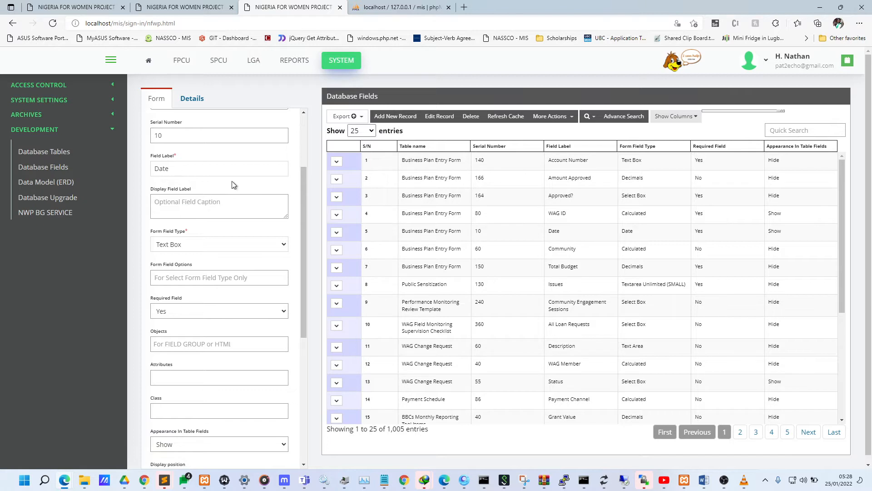
double_click(156, 168)
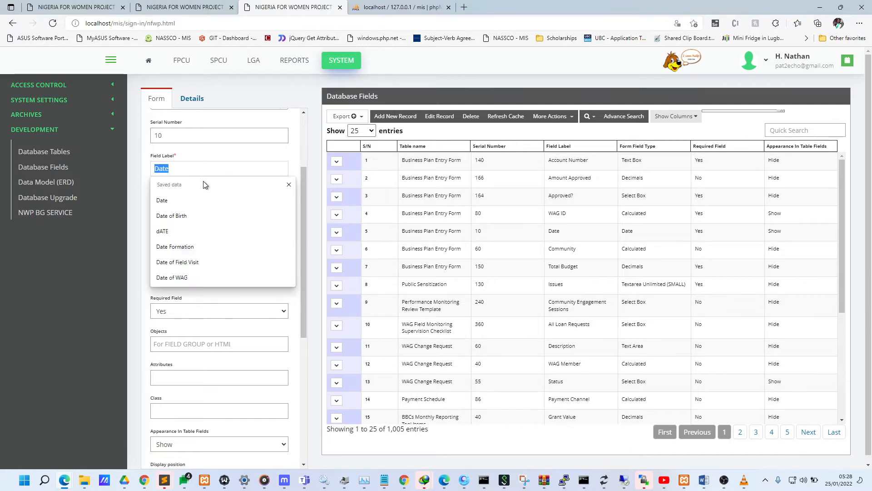
left_click(214, 165)
left_click(216, 164)
left_click(218, 198)
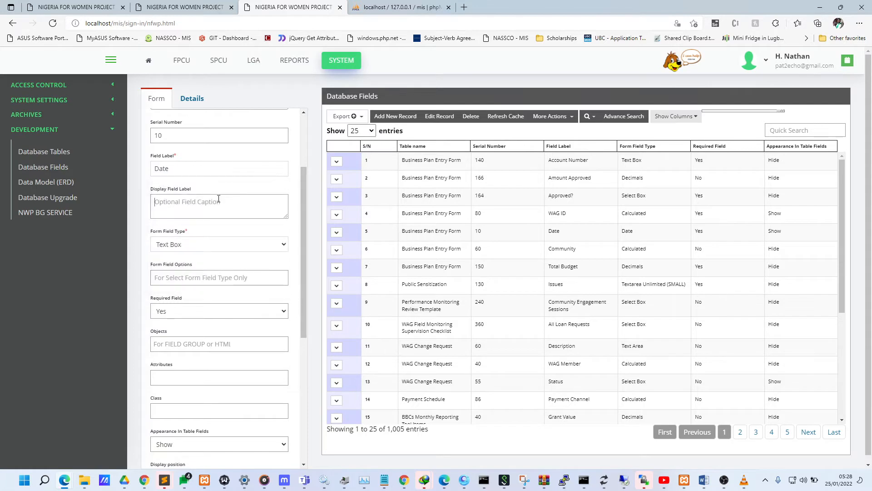
key("ctrl+v")
Set the form field type of the new field to Date
scroll(241, 228, "down", 1)
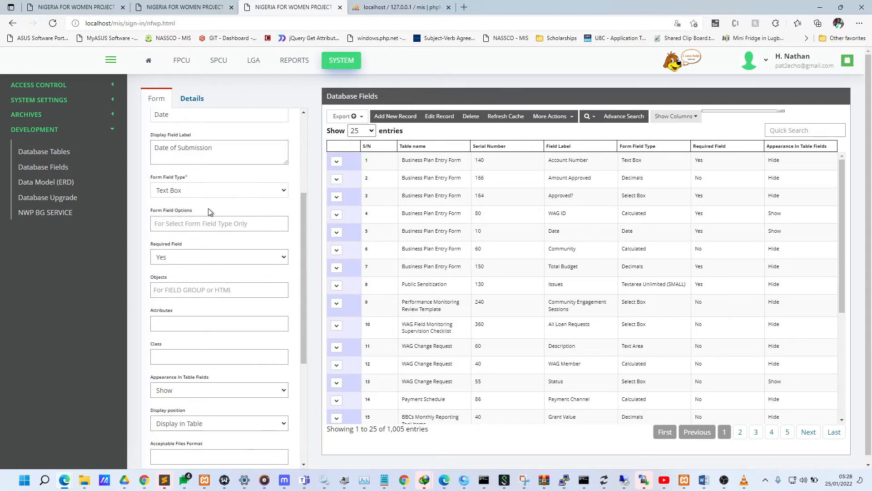
left_click(193, 195)
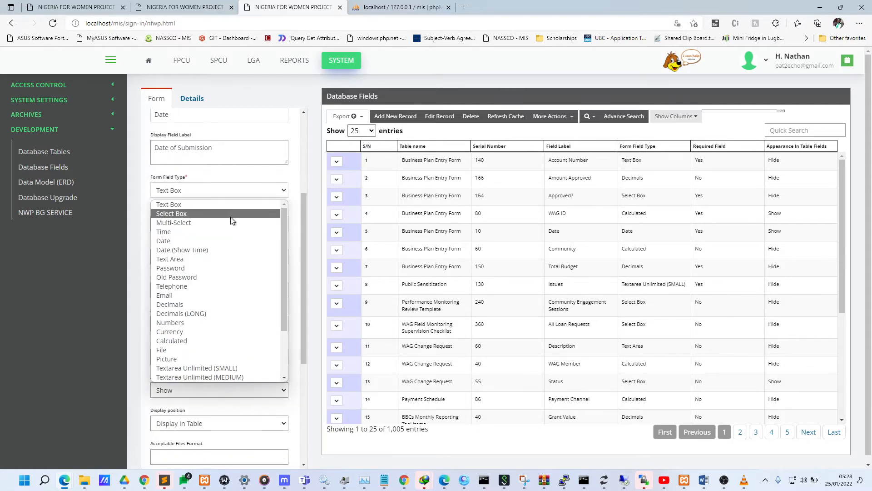
scroll(245, 226, "down", 2)
scroll(253, 229, "up", 2)
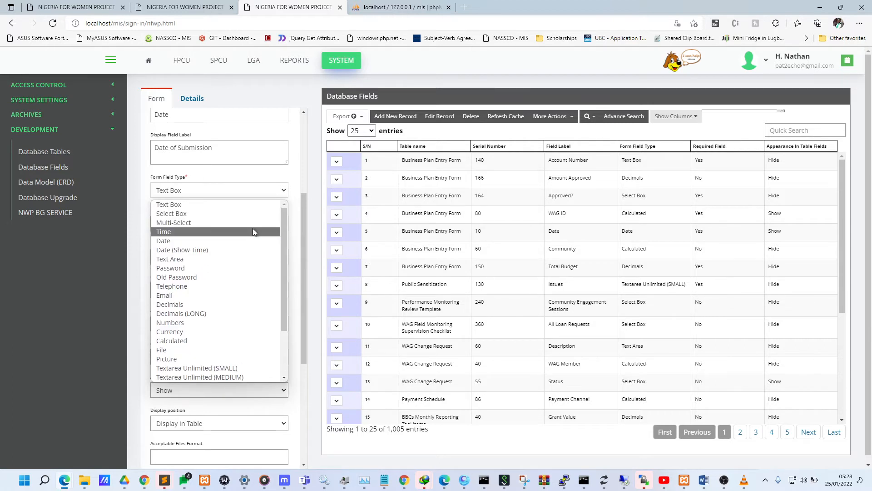
scroll(247, 179, "up", 2)
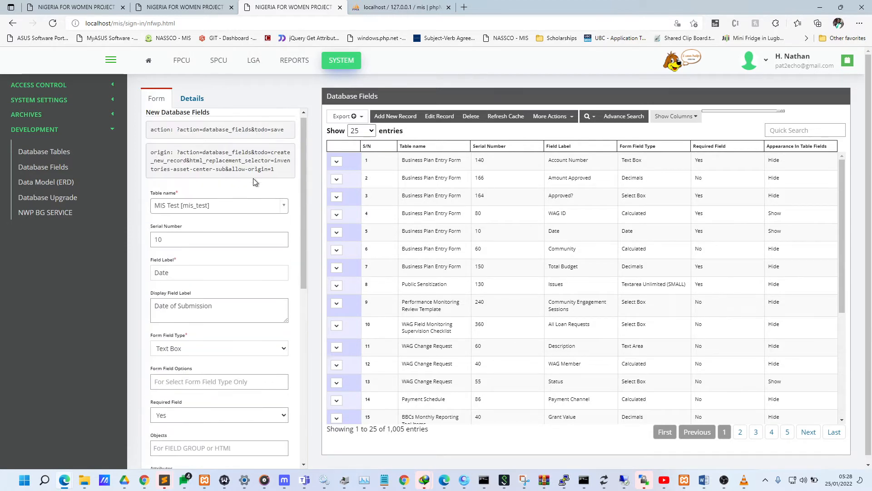
scroll(244, 186, "down", 1)
scroll(244, 186, "down", 1)
left_click(195, 193)
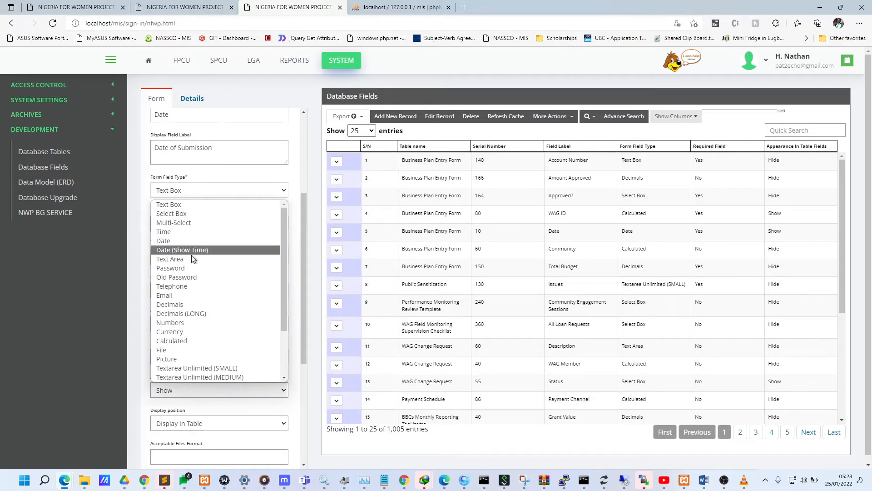
scroll(234, 177, "up", 1)
scroll(235, 175, "down", 2)
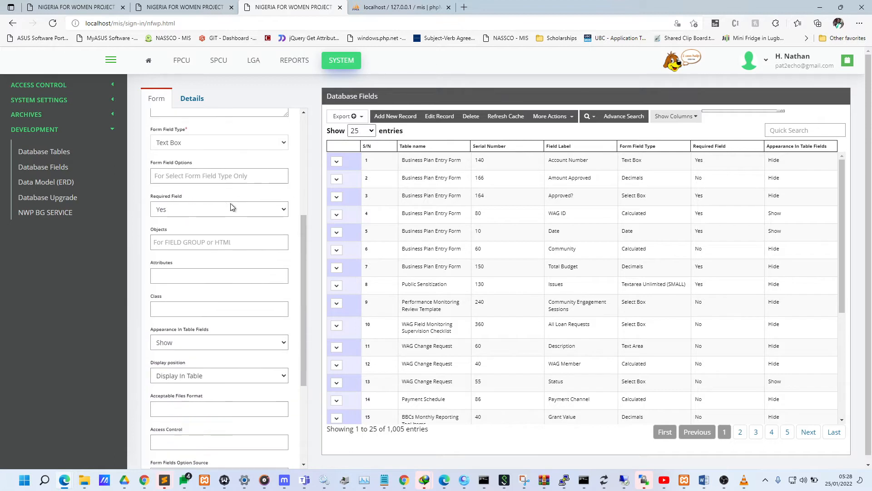
left_click(207, 201)
left_click(206, 136)
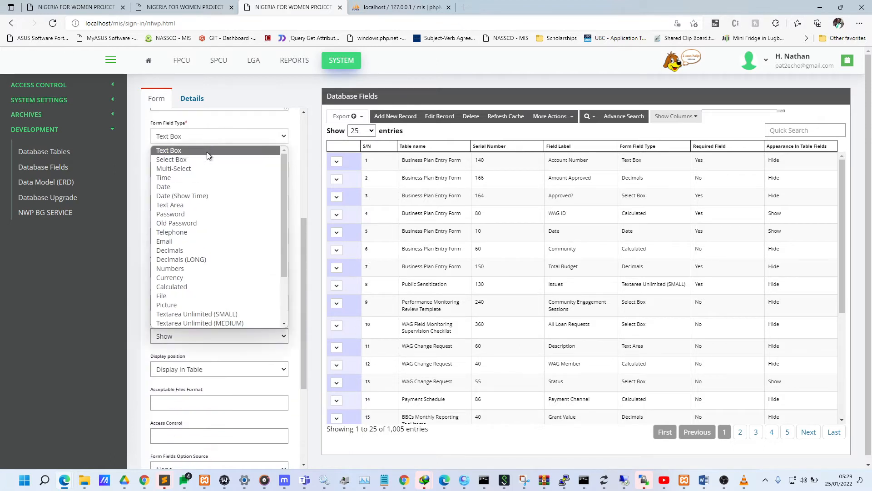
left_click(211, 191)
scroll(220, 186, "up", 3)
scroll(219, 190, "down", 1)
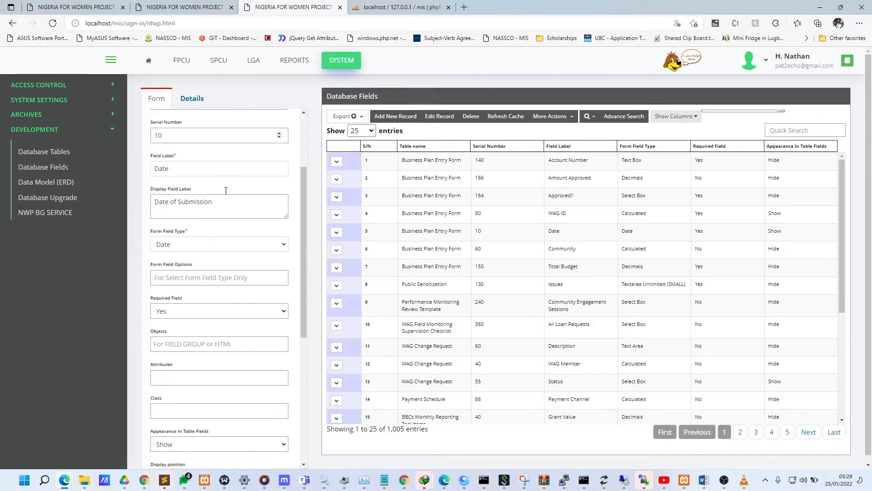
Look through all the available form field types without changing the selected one
left_click(196, 243)
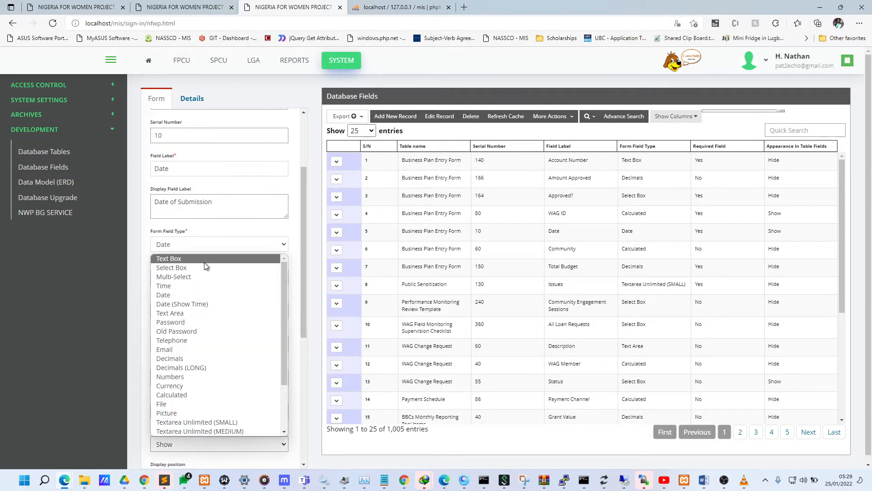
scroll(222, 321, "down", 2)
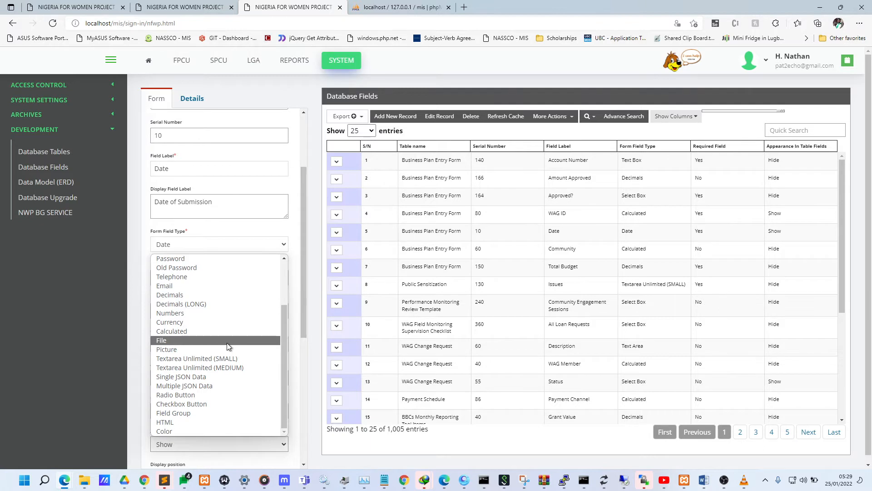
scroll(225, 327, "up", 2)
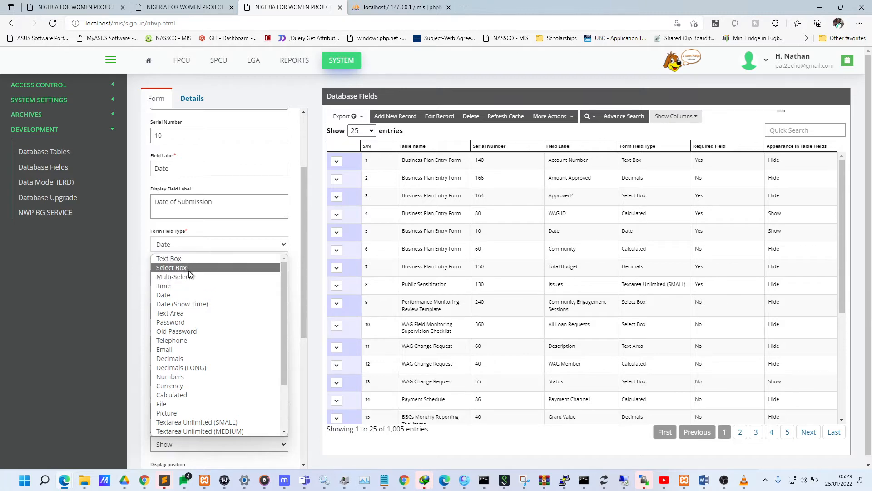
Switch to phpMyAdmin and browse the banks table's records, discarding the unsaved table form, and revisit the files entity in the data model
left_click(399, 7)
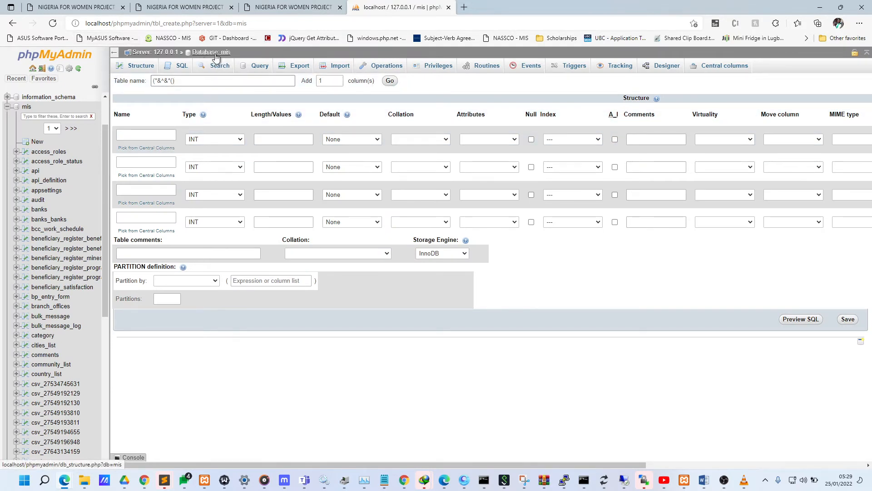
left_click(38, 208)
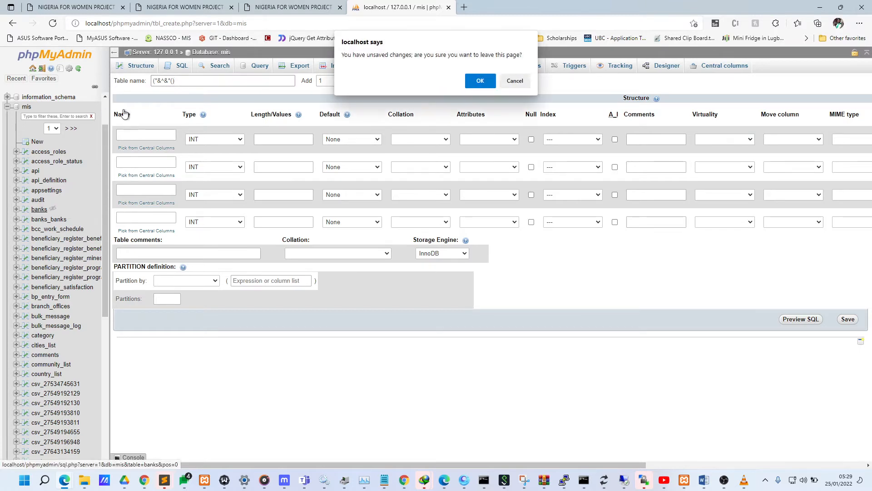
left_click(476, 80)
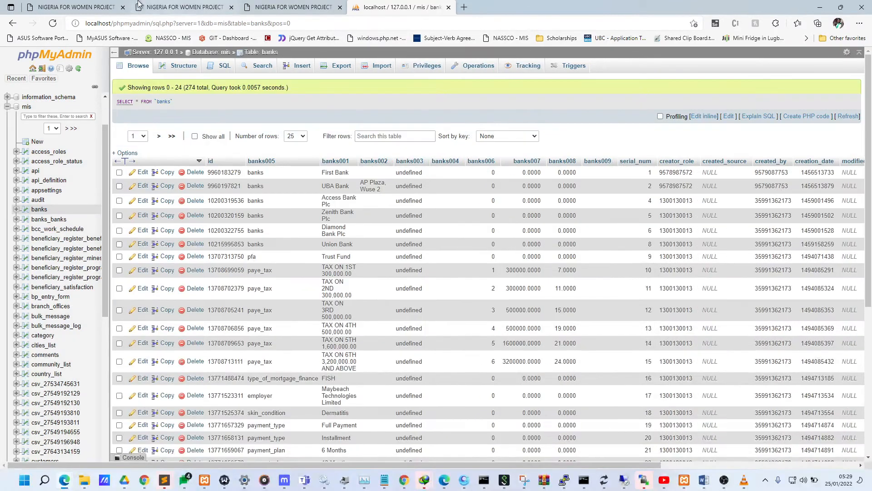
left_click(82, 7)
left_click(222, 7)
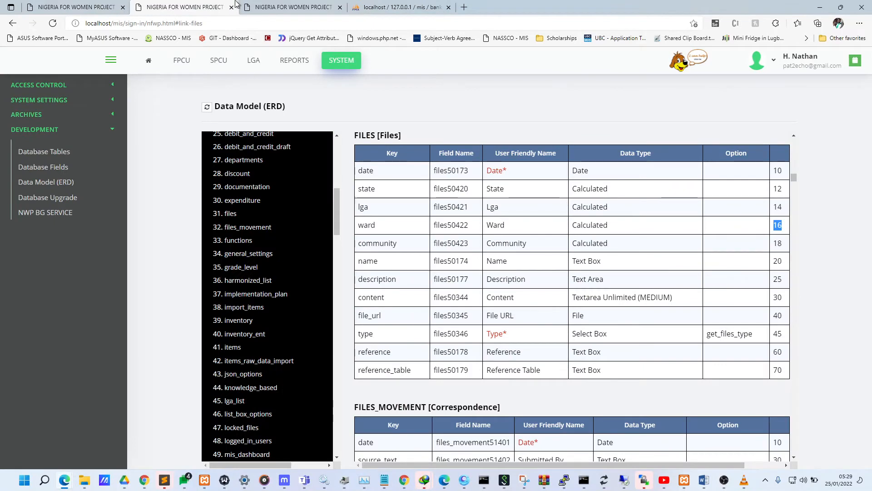
Return to the new field's form and look through the available form field types
left_click(247, 7)
left_click(227, 249)
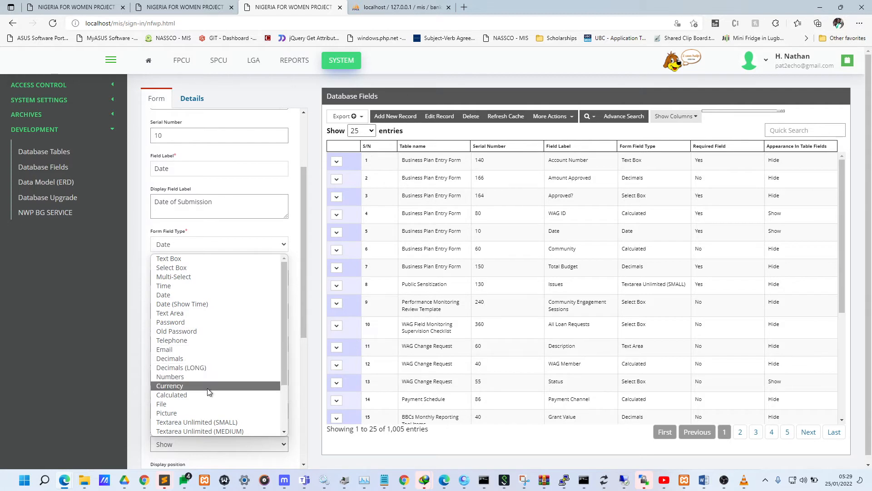
scroll(208, 389, "down", 2)
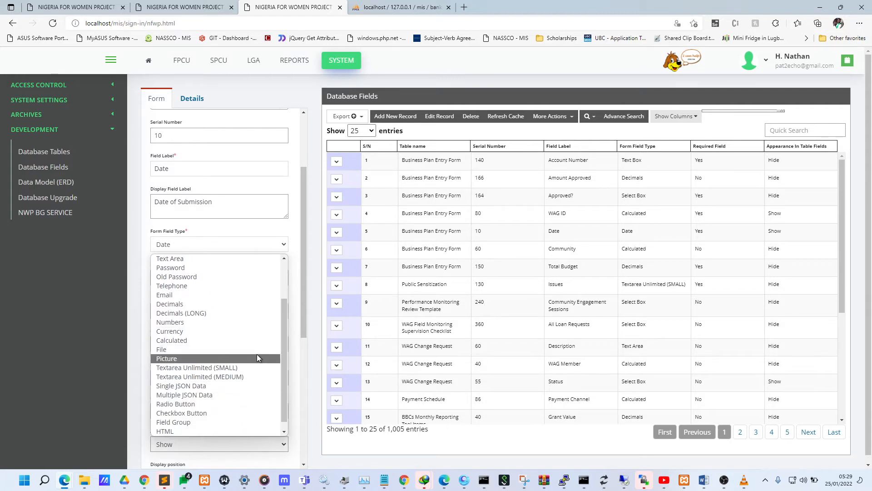
scroll(241, 385, "up", 5)
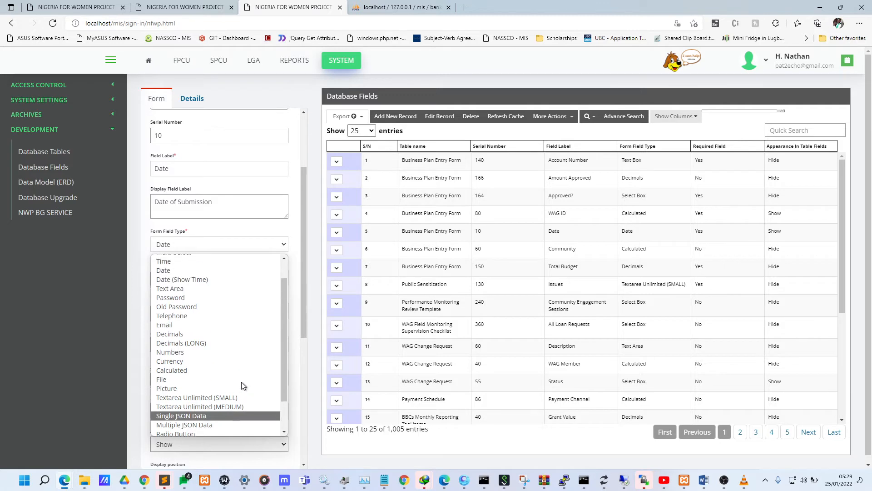
Switch to phpMyAdmin and examine the banks table's column structure, comparing its data types with the form field types
left_click(381, 7)
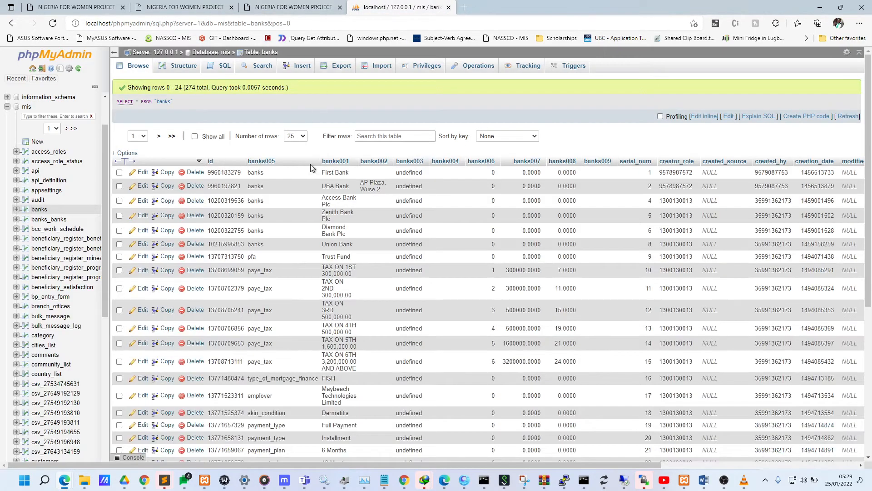
left_click(178, 67)
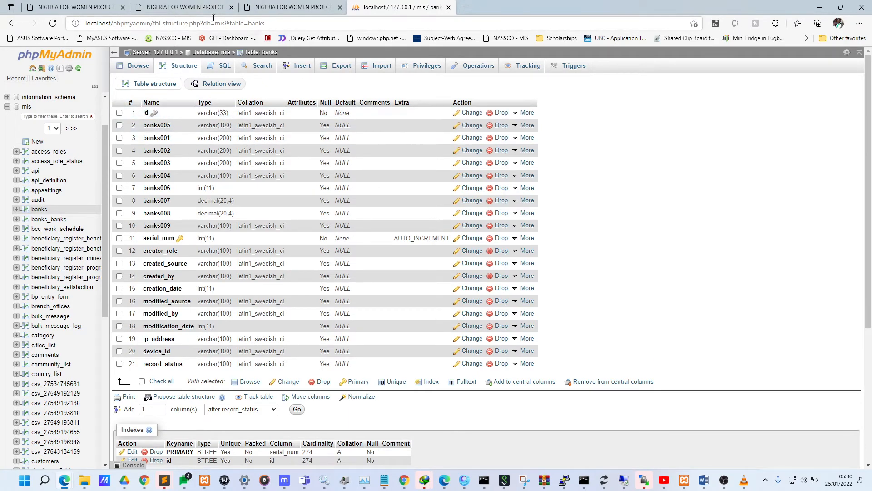
left_click(255, 7)
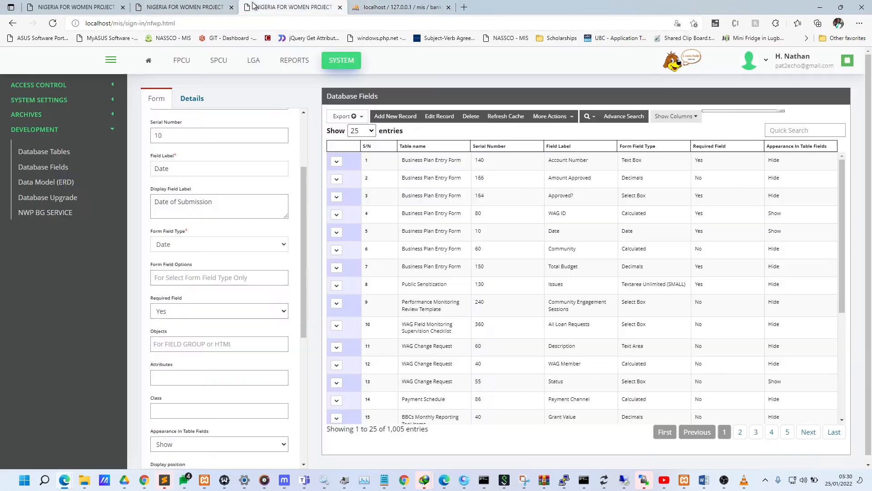
left_click(200, 243)
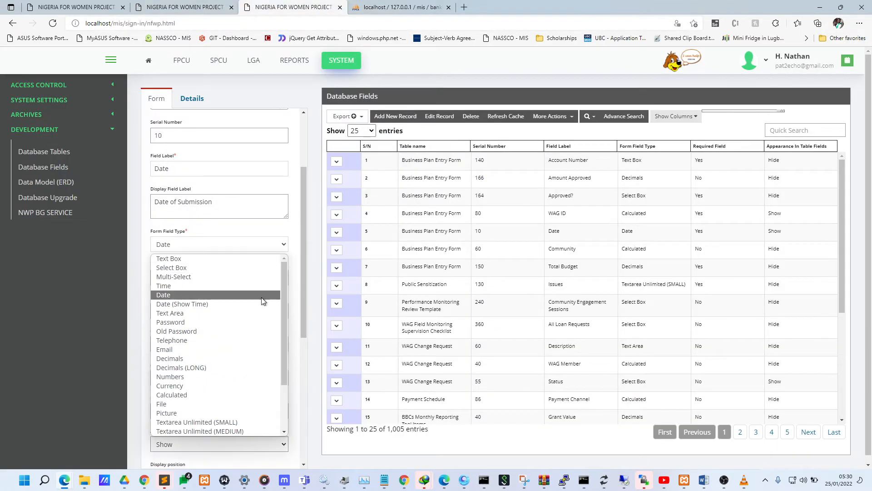
left_click(393, 5)
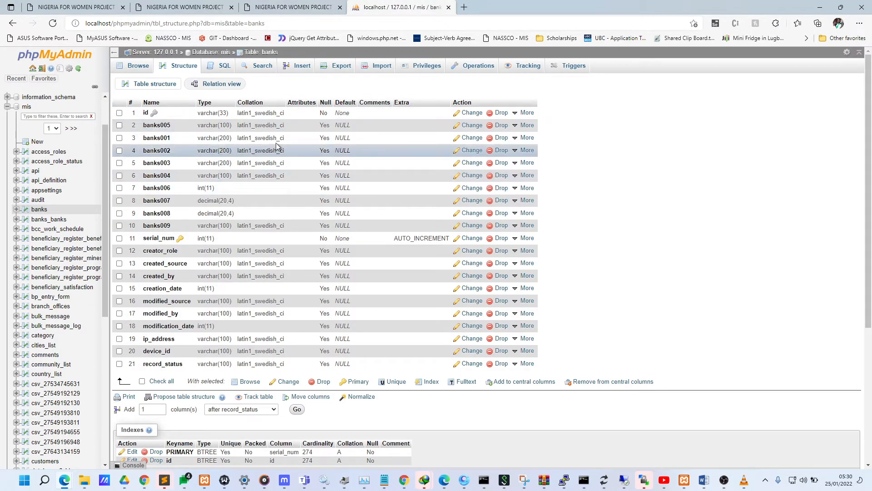
left_click(339, 5)
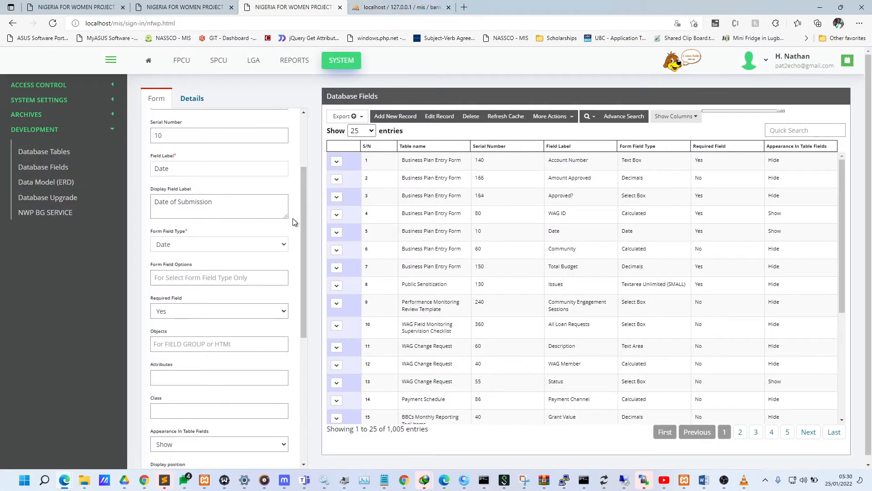
Review the new field's settings from serial number to notes and recheck the banks table structure in phpMyAdmin
scroll(288, 226, "down", 2)
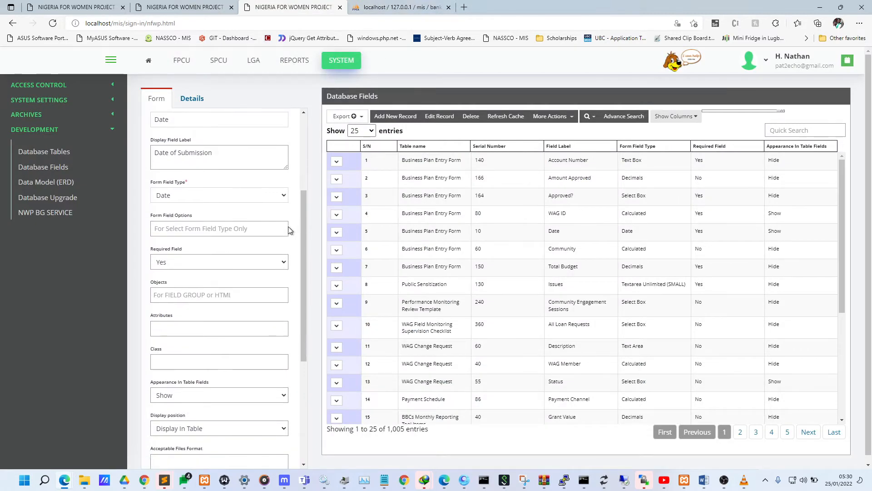
scroll(288, 226, "up", 3)
scroll(288, 227, "down", 1)
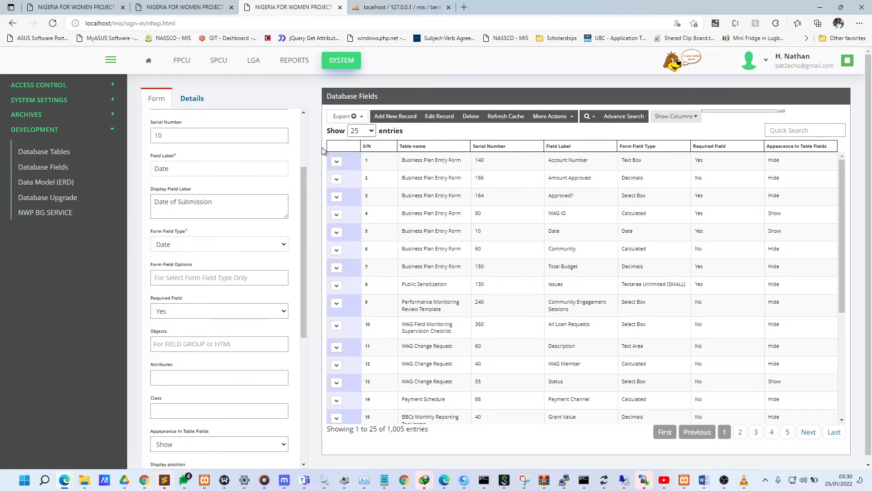
scroll(216, 234, "down", 2)
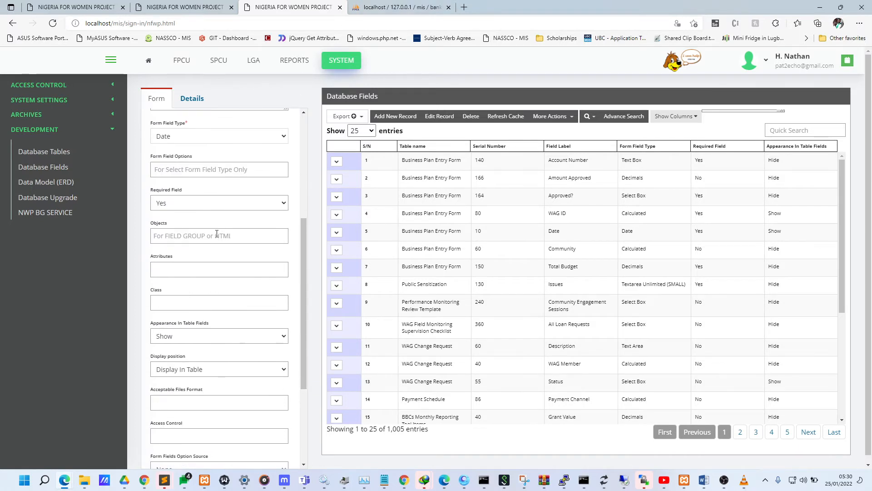
scroll(233, 200, "down", 1)
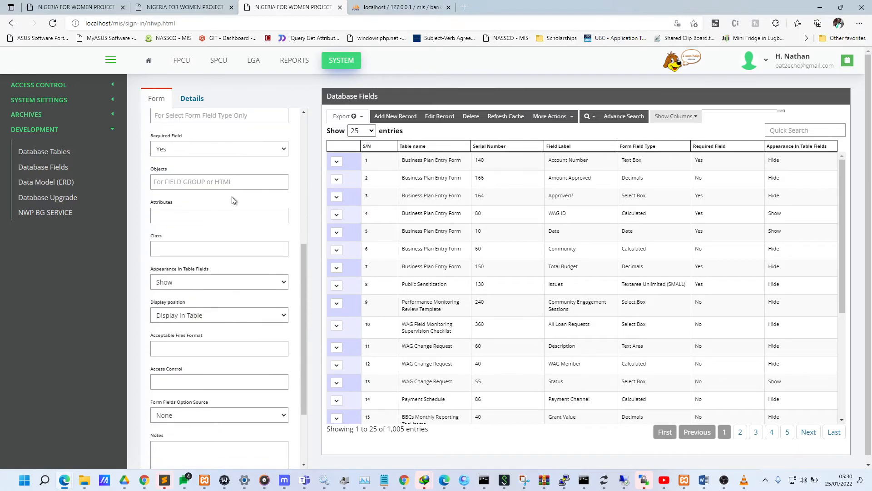
scroll(288, 180, "up", 1)
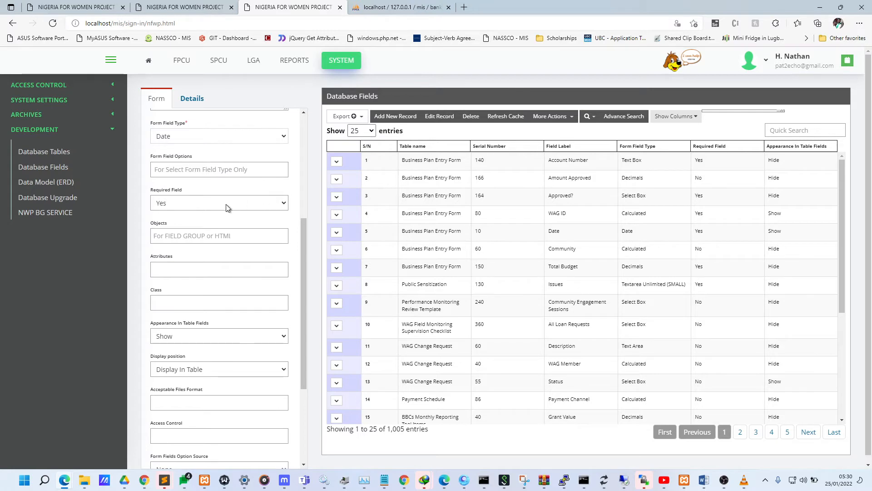
left_click(406, 5)
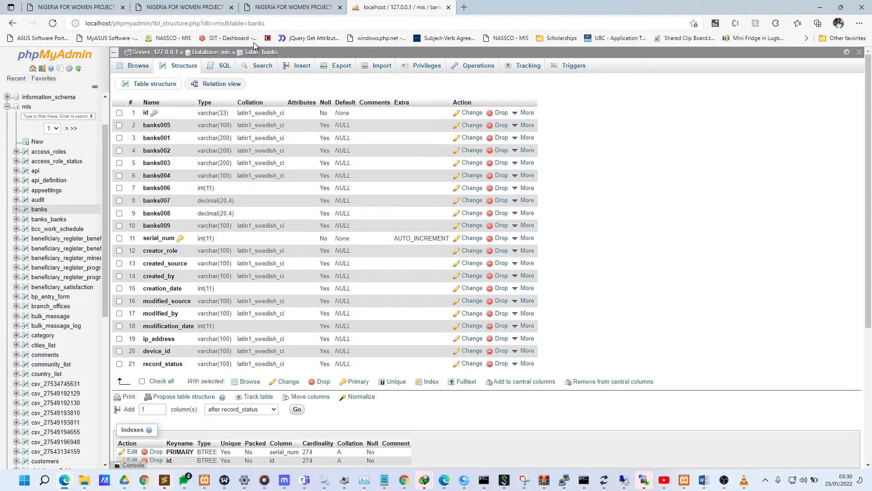
left_click(279, 5)
scroll(254, 186, "down", 1)
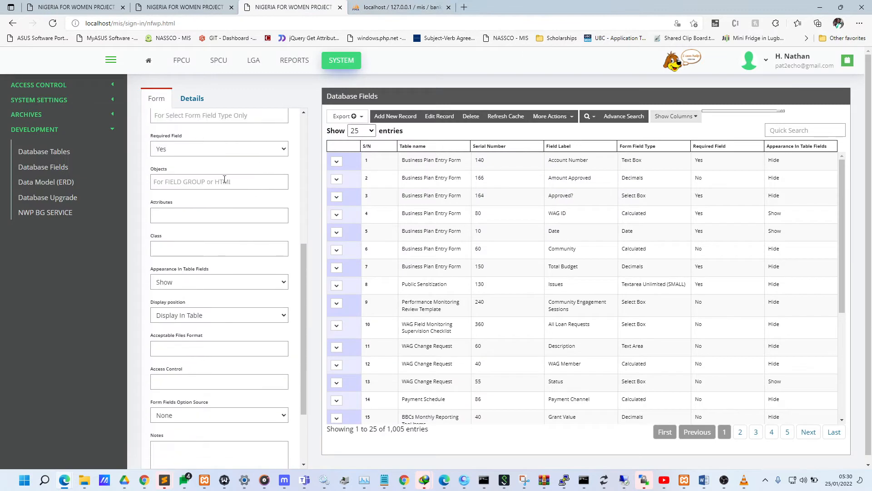
scroll(204, 163, "up", 1)
scroll(202, 178, "up", 1)
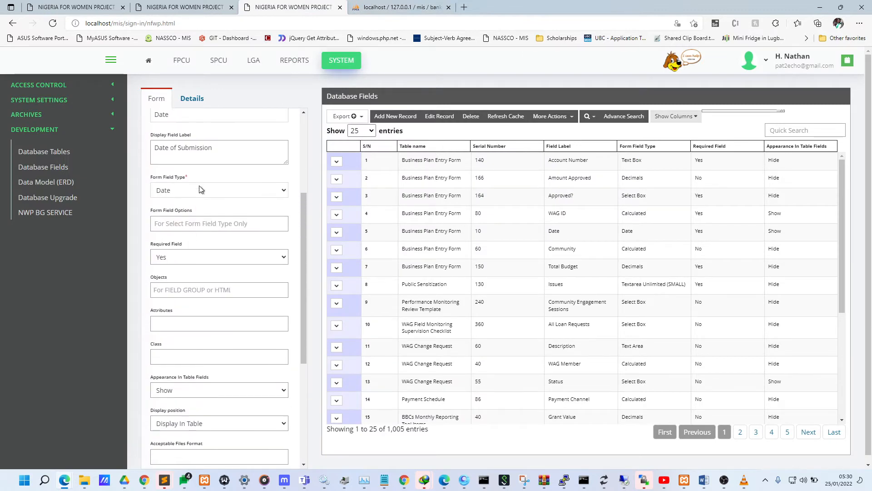
Check the Form Field Options setting and set Required Field to No for the new field
left_click(178, 223)
left_click(208, 212)
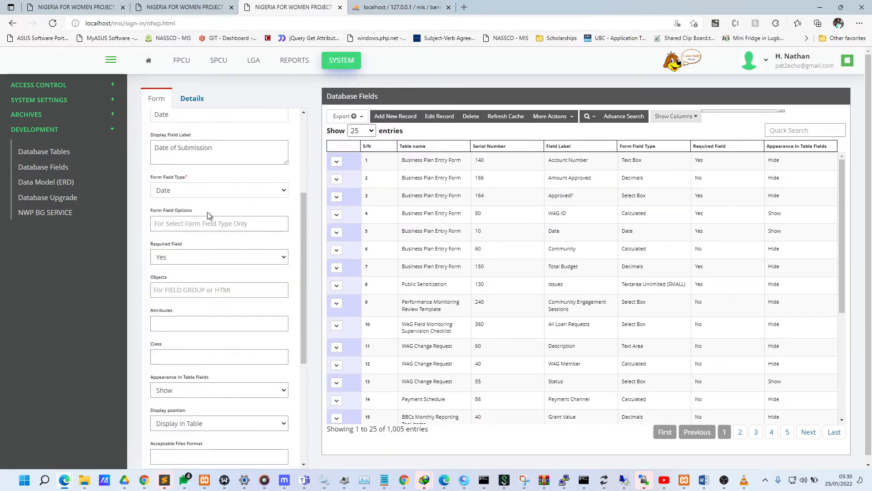
left_click(171, 226)
left_click(237, 212)
left_click(180, 259)
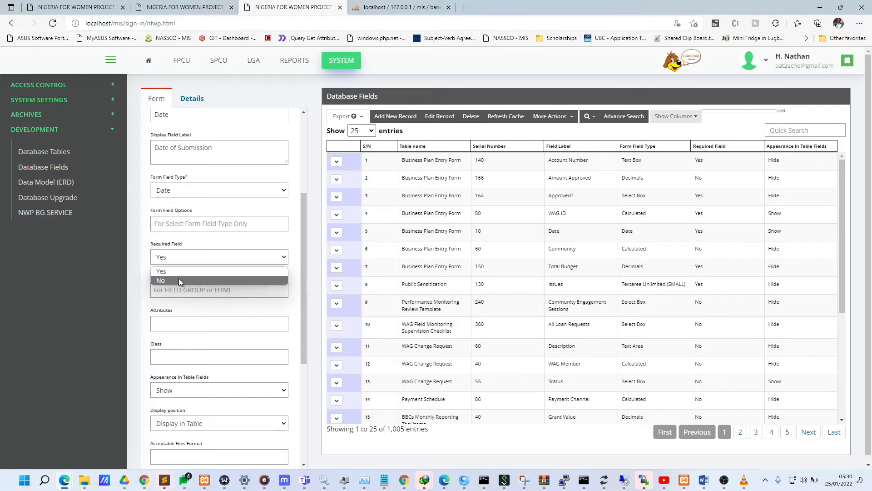
left_click(178, 278)
Open the New Tags Item form and examine its required fields, including Date, Tag ID and Reference Table
left_click(196, 7)
left_click(75, 7)
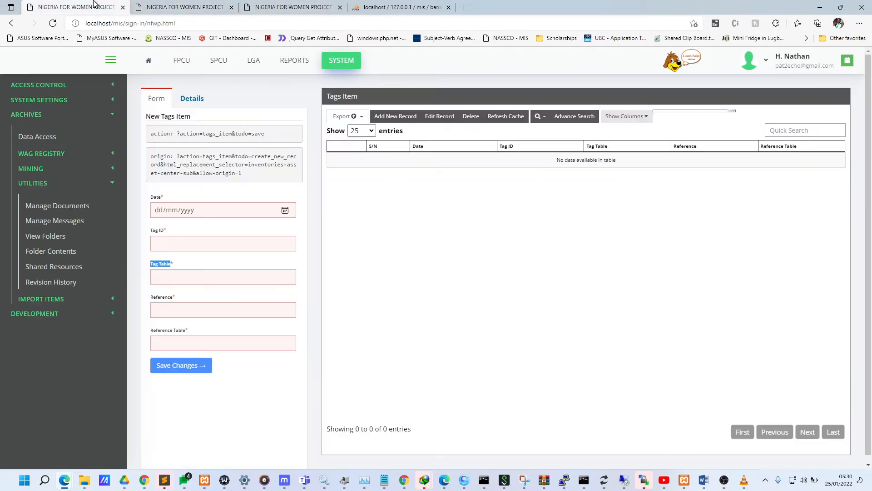
left_click(221, 239)
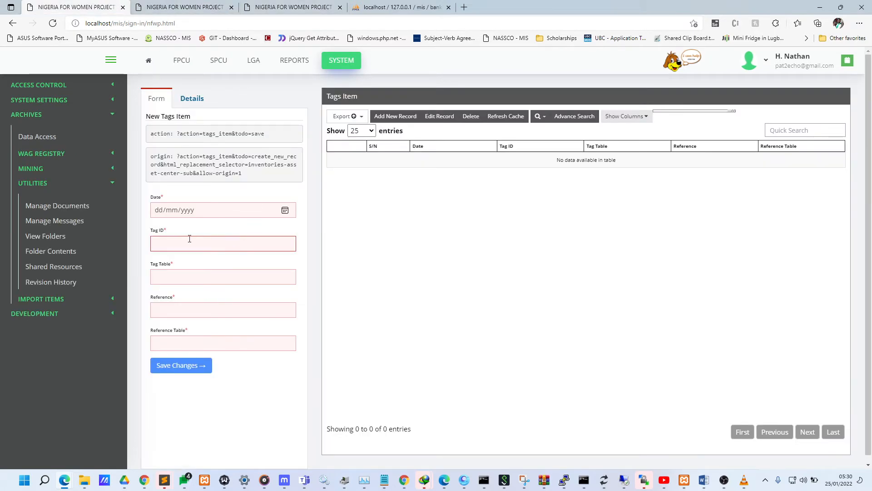
left_click(190, 331)
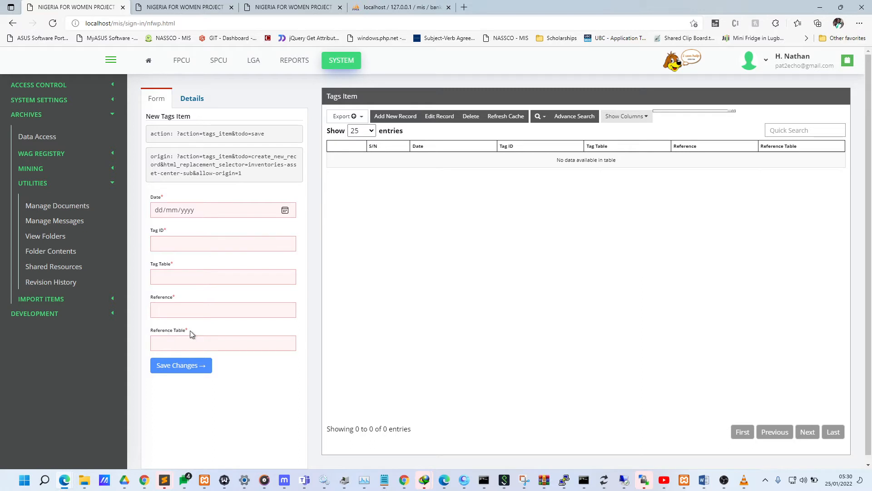
left_click_drag(190, 332, 183, 332)
left_click(278, 209)
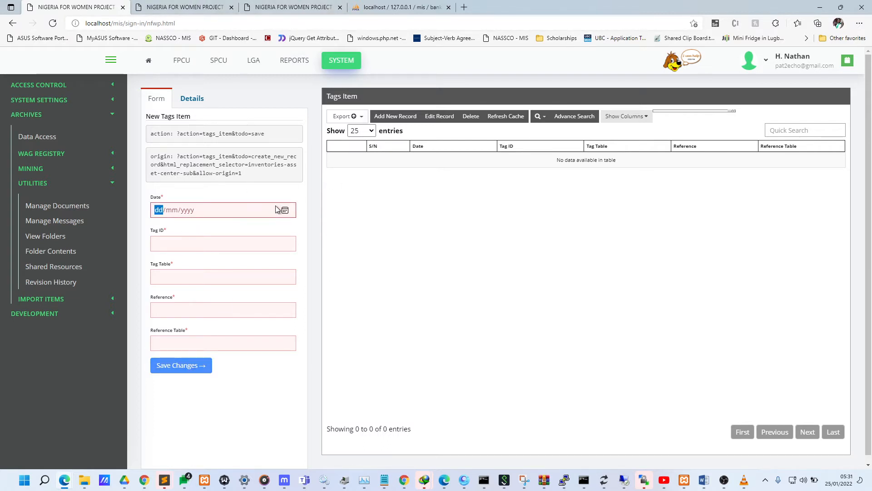
Return to the new database field's form and set Required Field to Yes
left_click(292, 10)
scroll(234, 214, "down", 1)
left_click(174, 203)
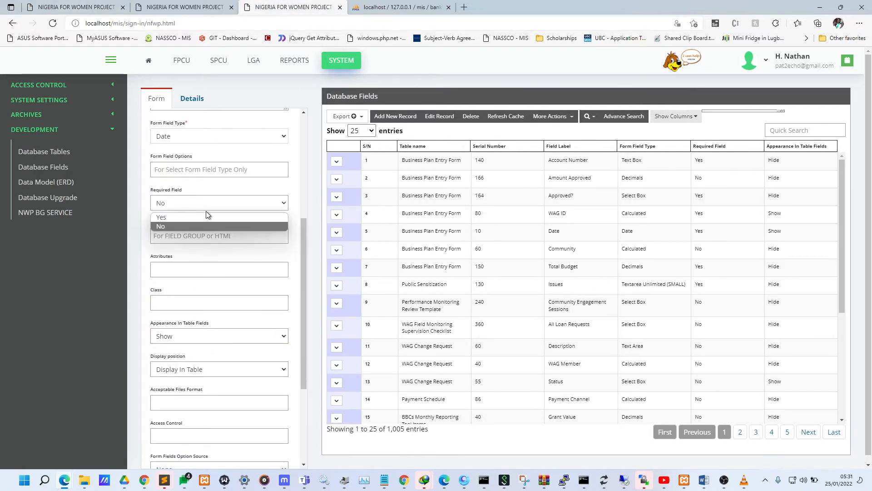
left_click(207, 218)
Examine the Objects setting for field groups or HTML and the neighbouring Attributes setting, leaving both empty
scroll(208, 217, "down", 1)
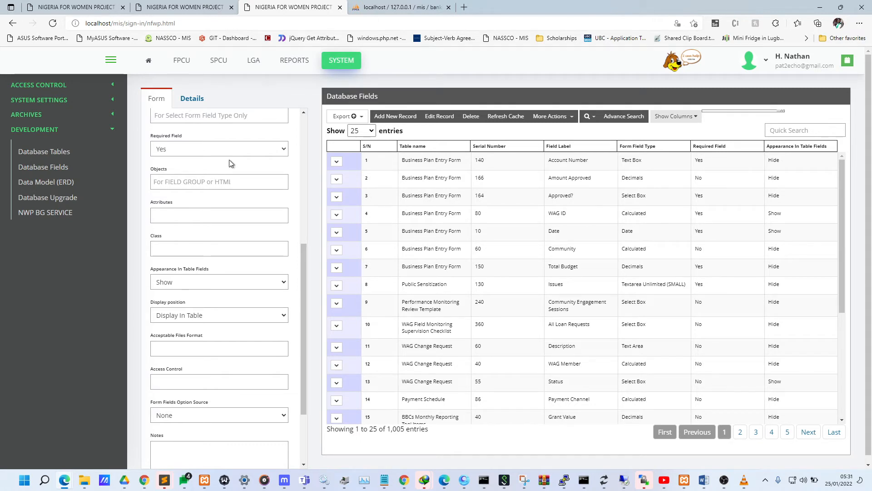
left_click(237, 185)
left_click(204, 213)
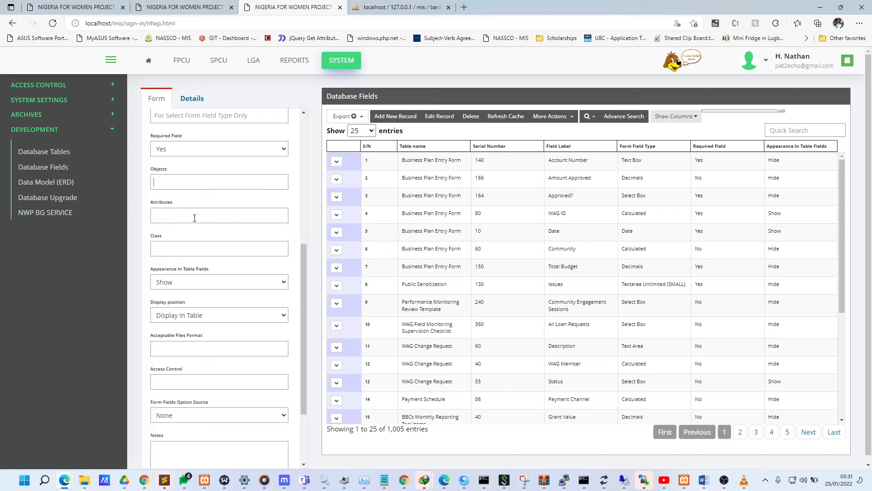
left_click(220, 200)
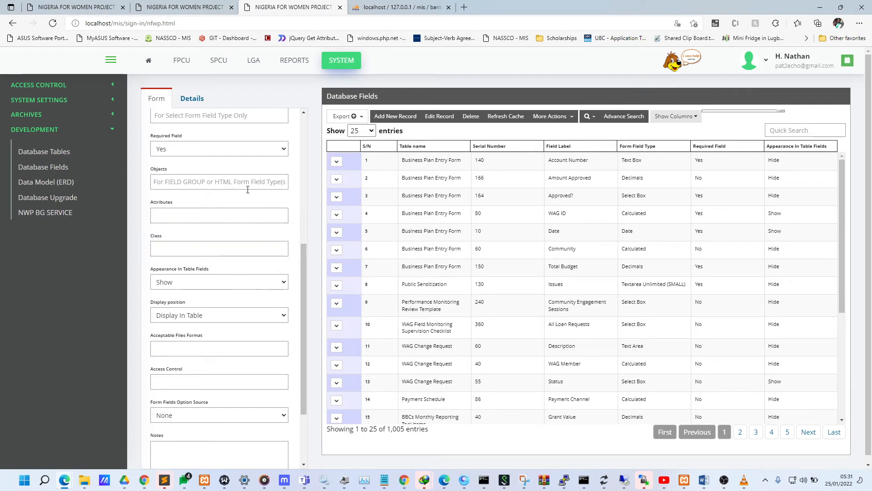
Look over the new field's remaining settings and the list of existing database fields
scroll(241, 188, "up", 4)
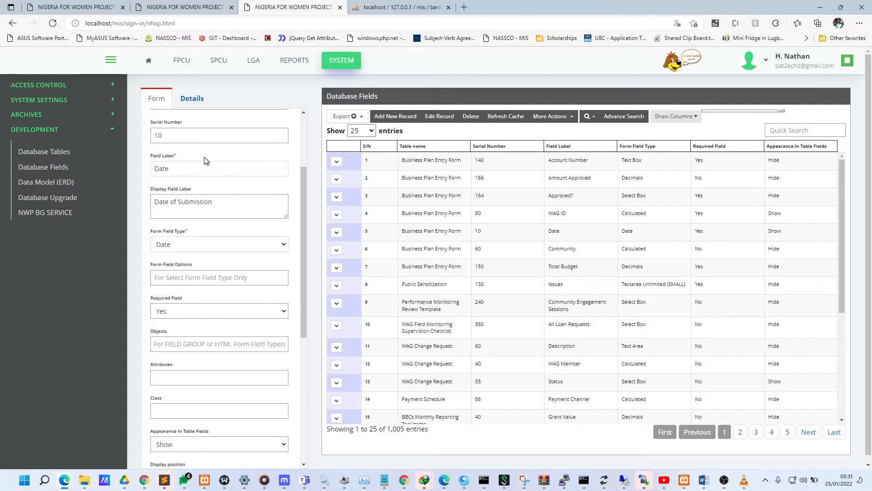
scroll(269, 162, "down", 4)
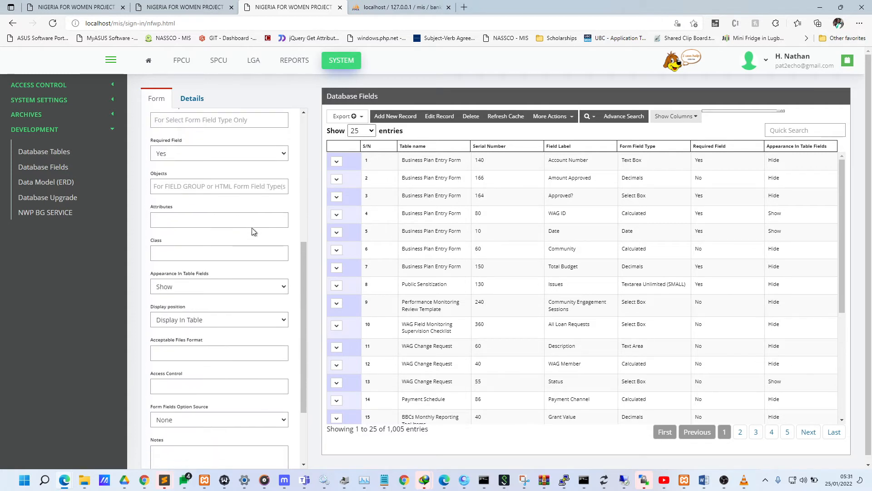
scroll(223, 241, "down", 2)
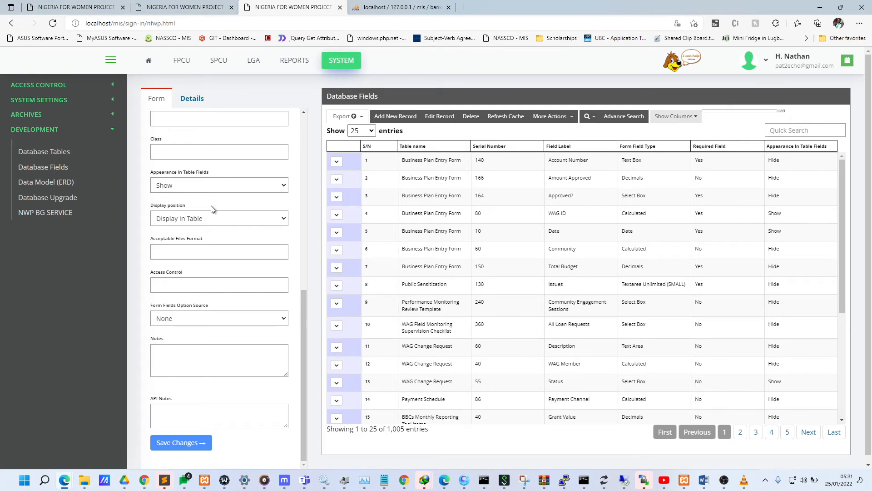
scroll(211, 206, "up", 3)
scroll(392, 234, "down", 2)
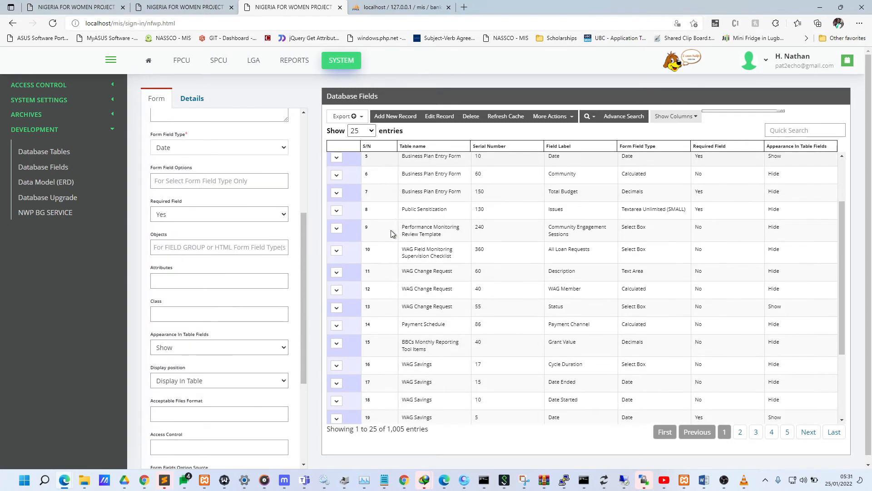
scroll(247, 230, "down", 3)
scroll(201, 182, "down", 1)
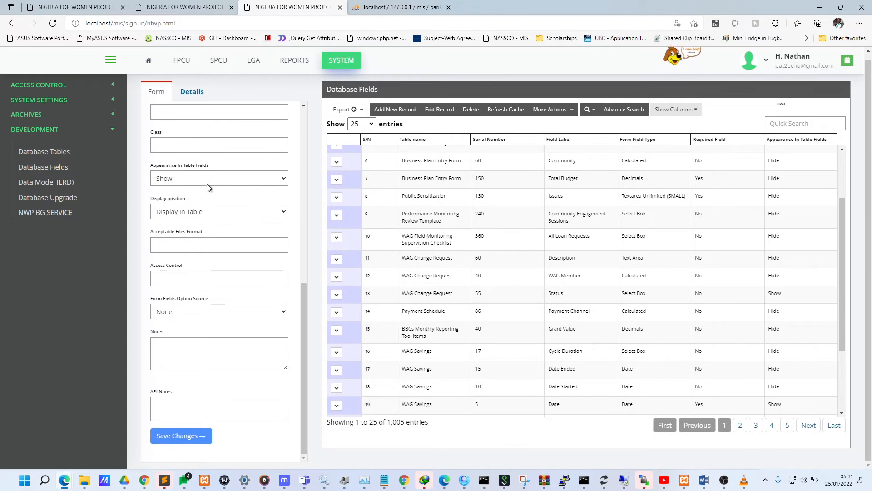
Look at the Show and Hide options of Appearance In Table Fields, leaving Show selected
left_click(197, 179)
left_click(198, 179)
scroll(192, 203, "up", 2)
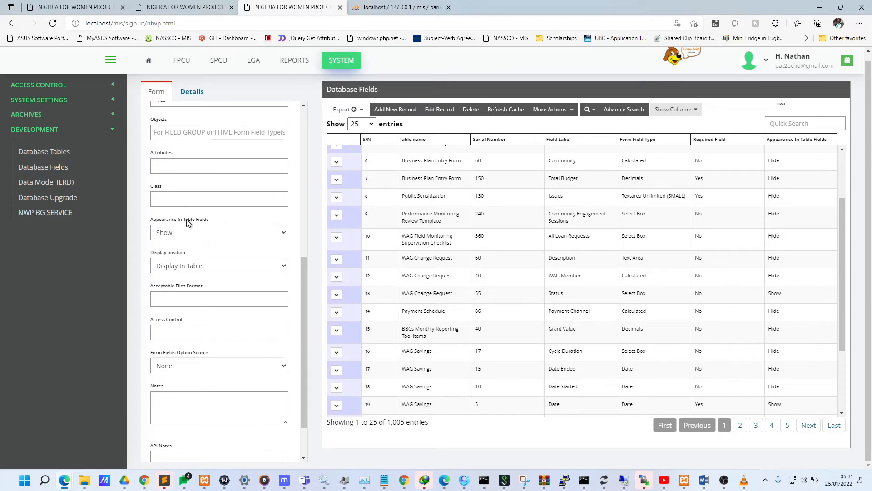
left_click(196, 234)
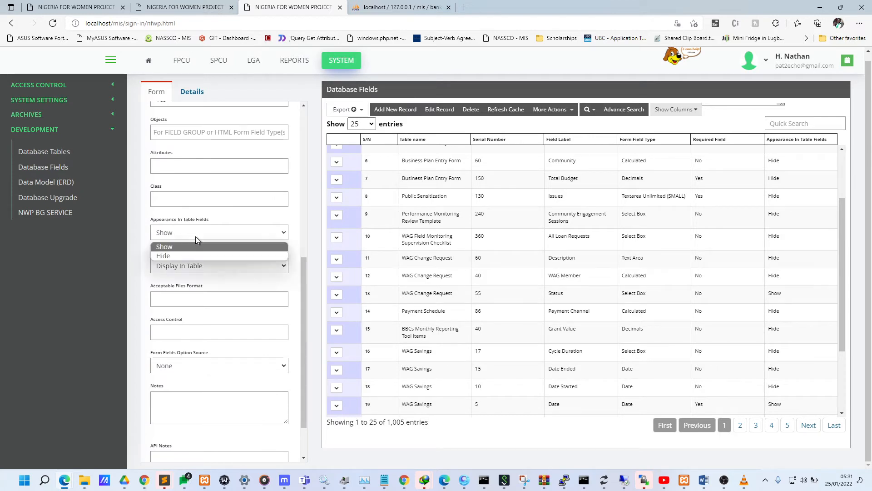
left_click(178, 255)
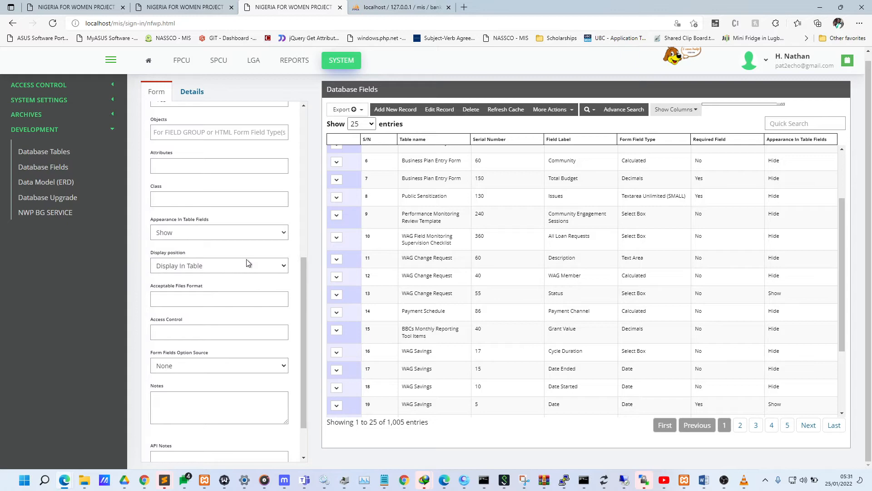
Compare the Show and Hide options of Appearance In Table Fields with the columns displayed in the Tags Item table
left_click(181, 7)
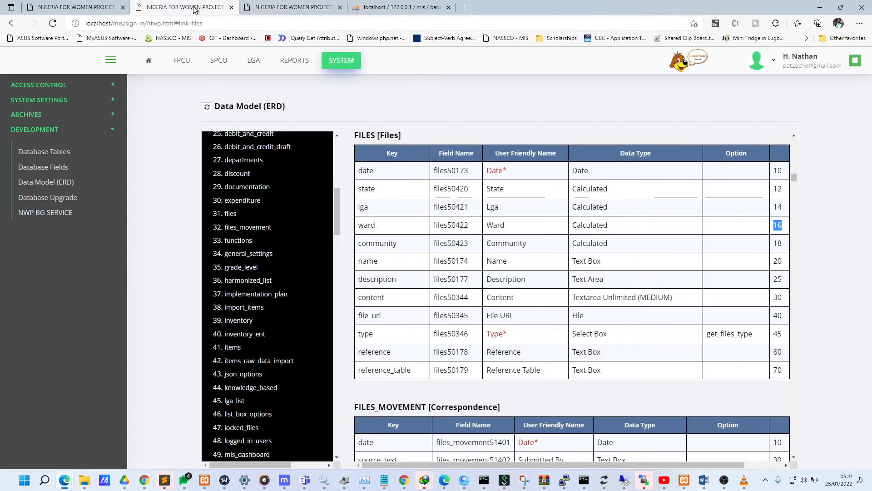
left_click(82, 9)
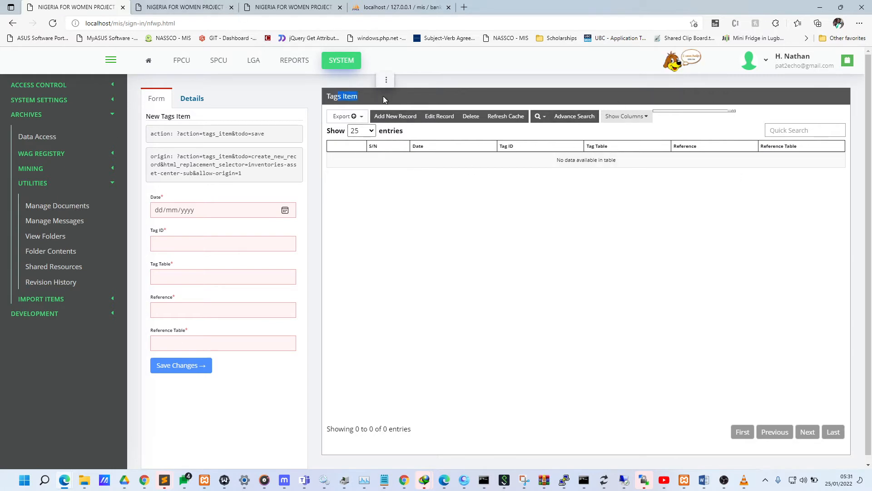
left_click(184, 8)
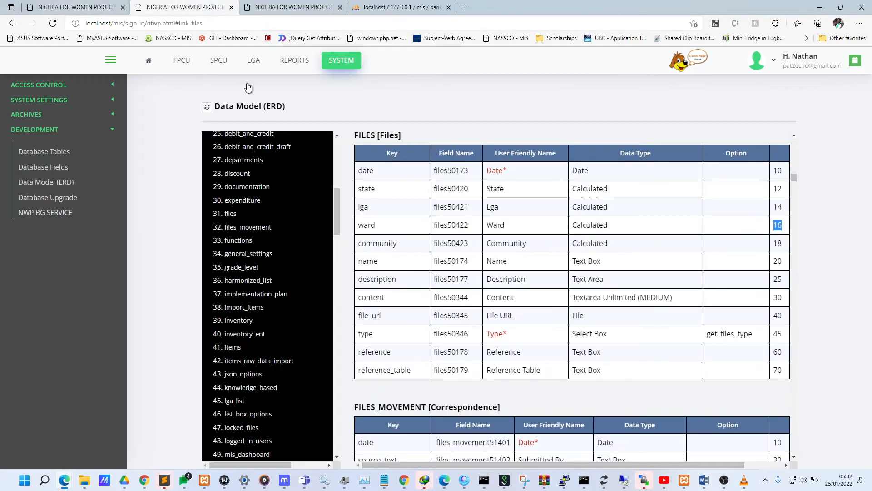
left_click(278, 13)
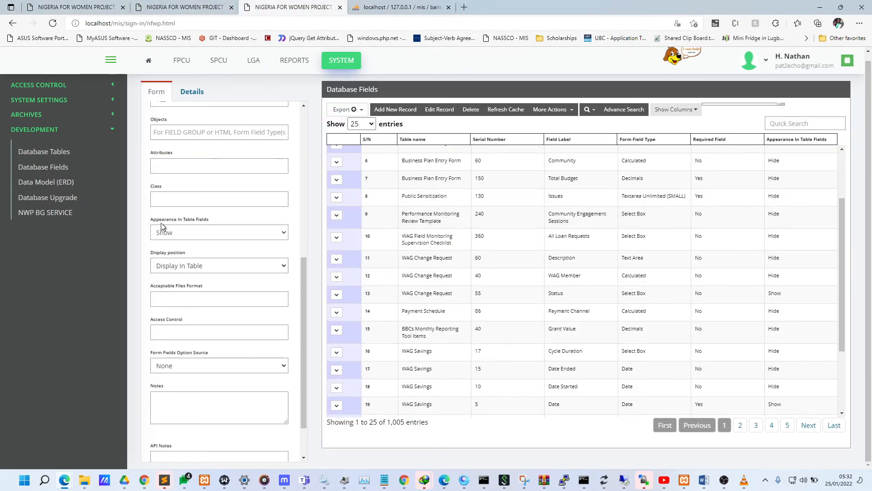
left_click(186, 231)
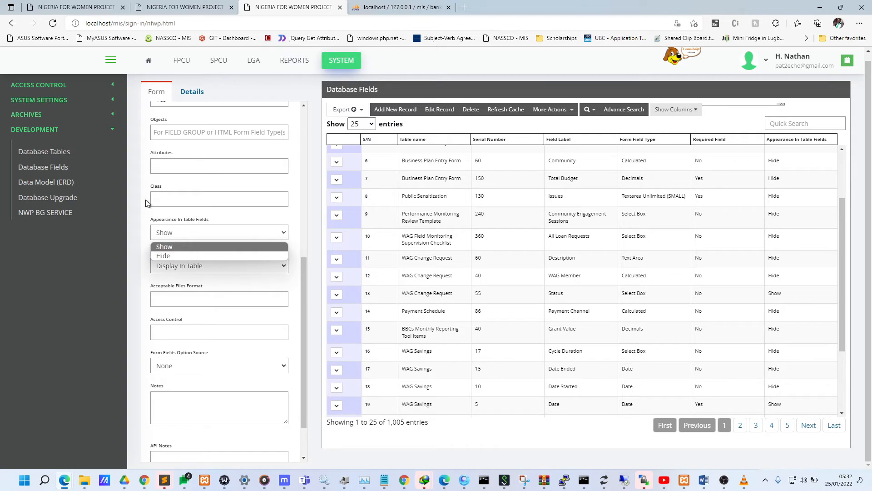
left_click(107, 4)
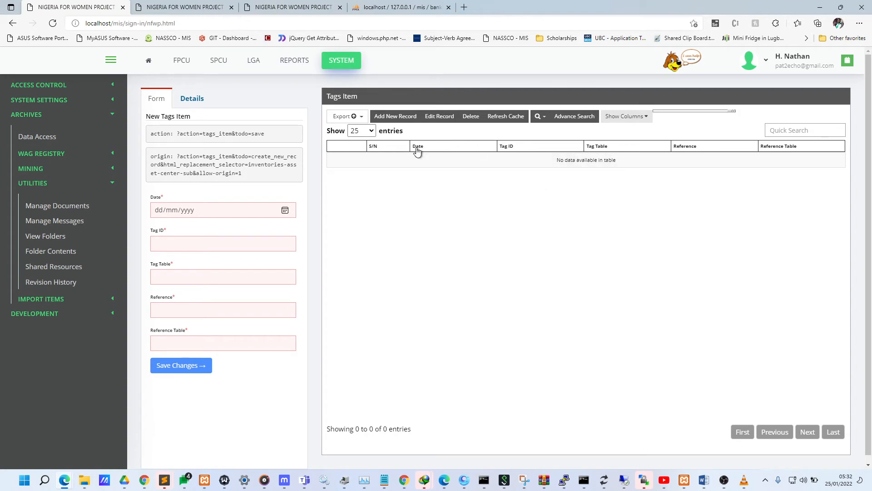
left_click(234, 11)
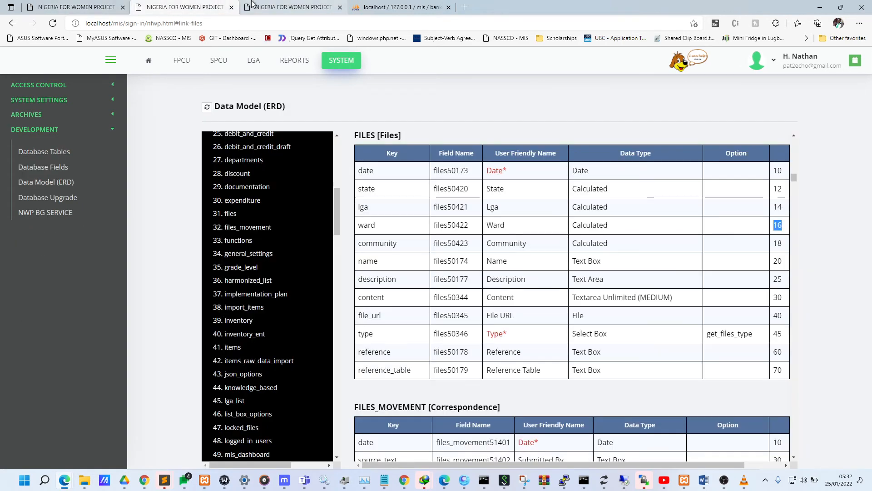
Return to the new database field's form and set Appearance In Table Fields to Hide
left_click(272, 7)
left_click(214, 240)
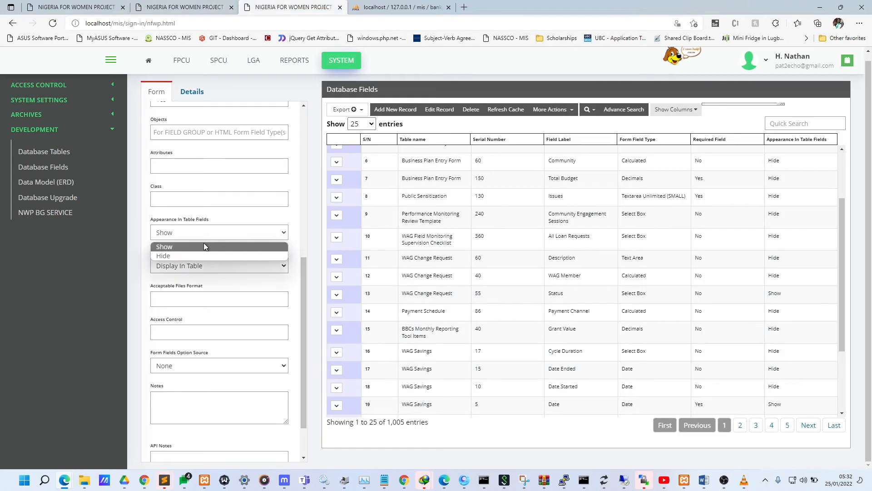
left_click(189, 250)
Look at the Date column of the Tags Item table and the new field's Display position options
left_click(117, 12)
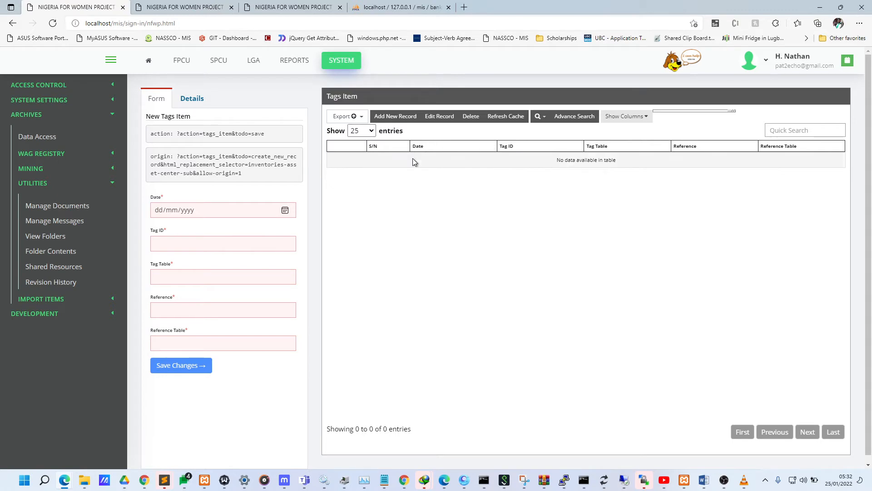
key("ctrl+Tab")
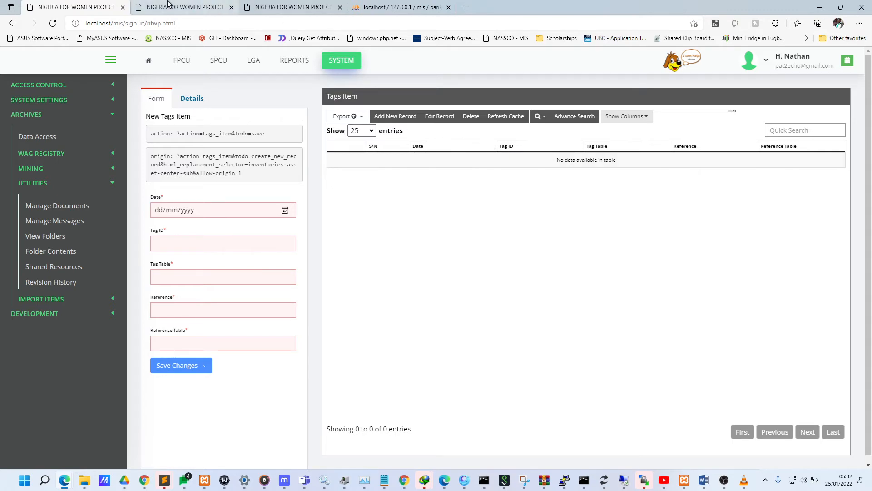
key("ctrl+Tab")
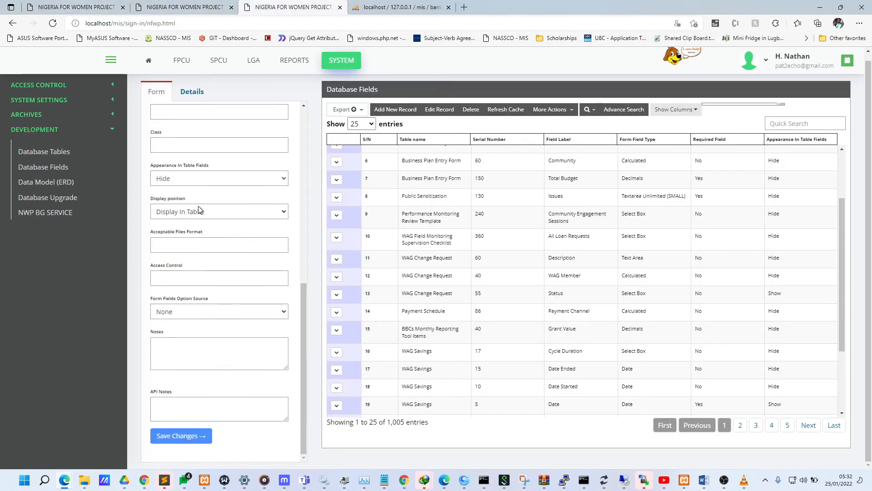
left_click(199, 210)
Hide the Date column of the Tags Item table and check the list of available columns
left_click(73, 6)
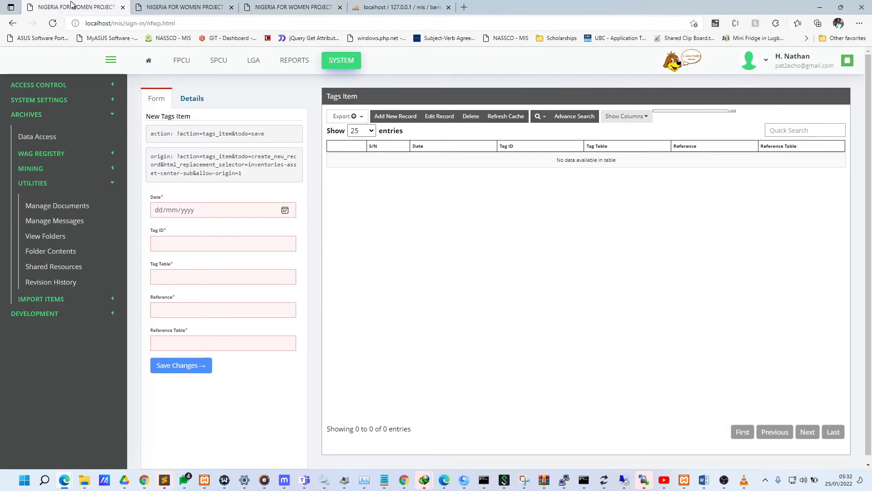
left_click(643, 117)
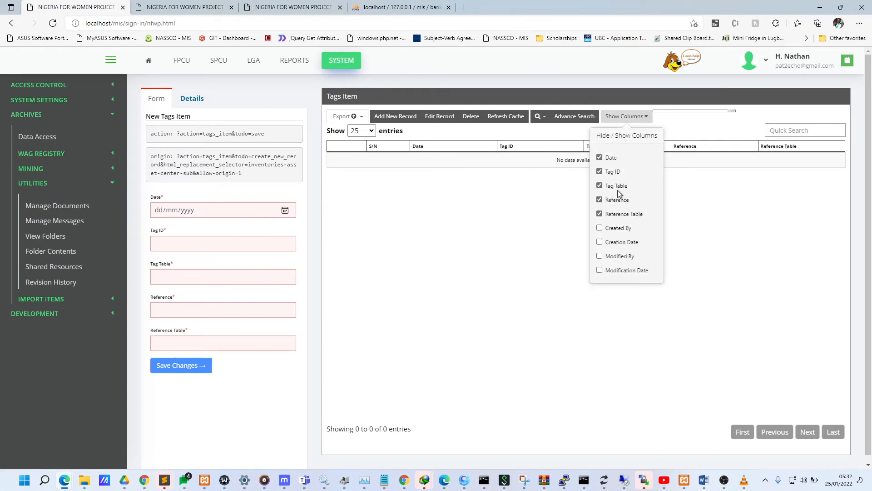
left_click(608, 158)
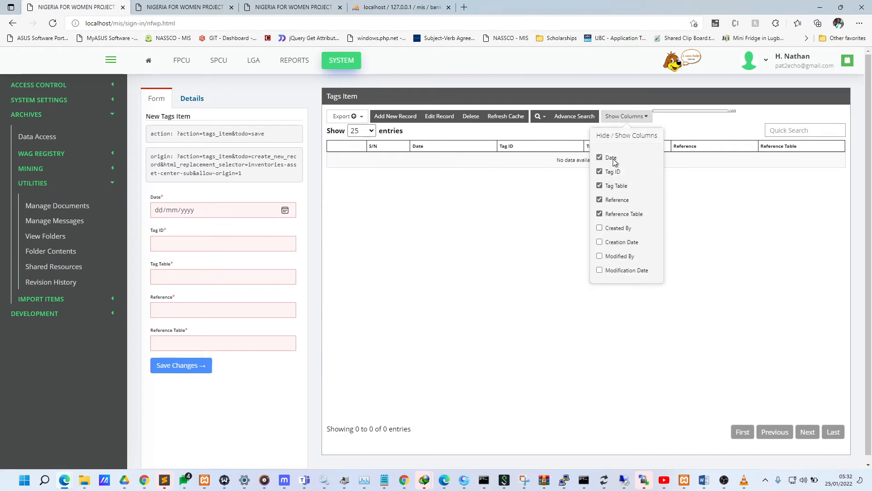
left_click(625, 120)
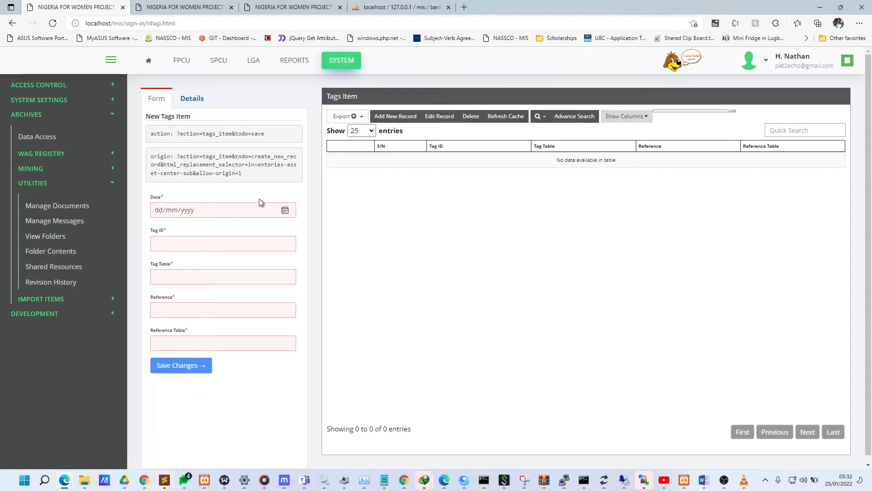
left_click(613, 116)
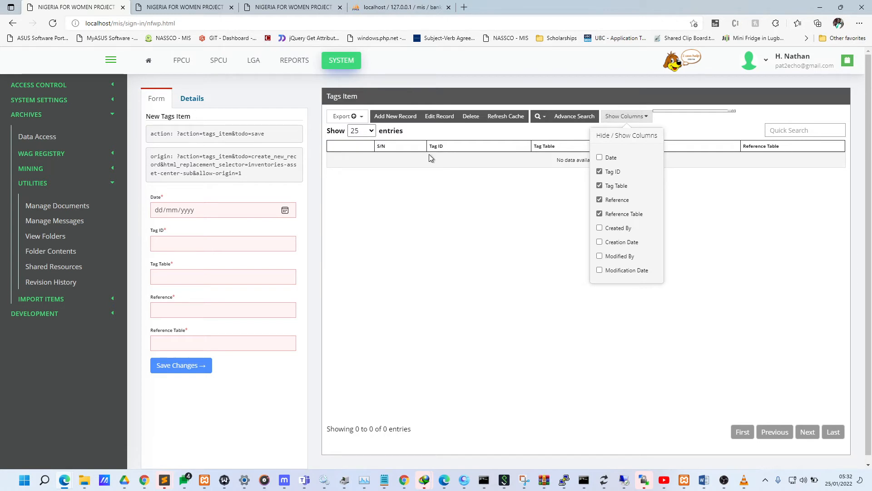
left_click(609, 121)
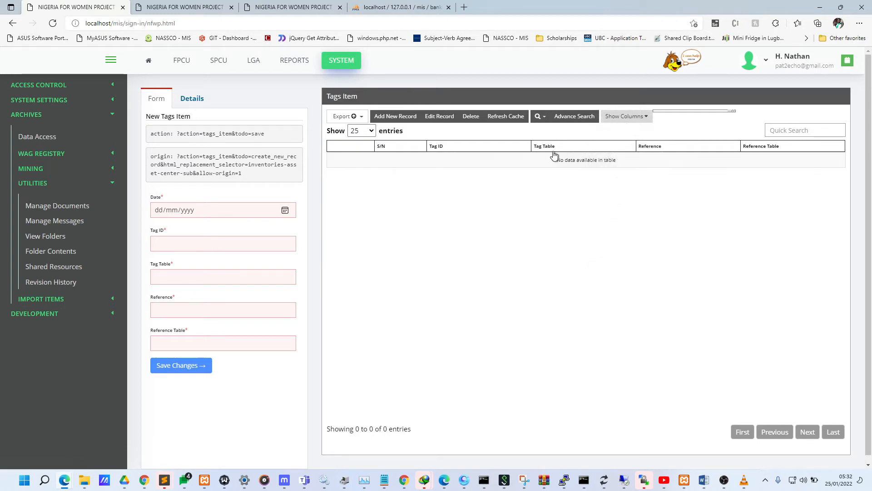
Check the new field's form and show the Date column in the Tags Item table again
left_click(293, 6)
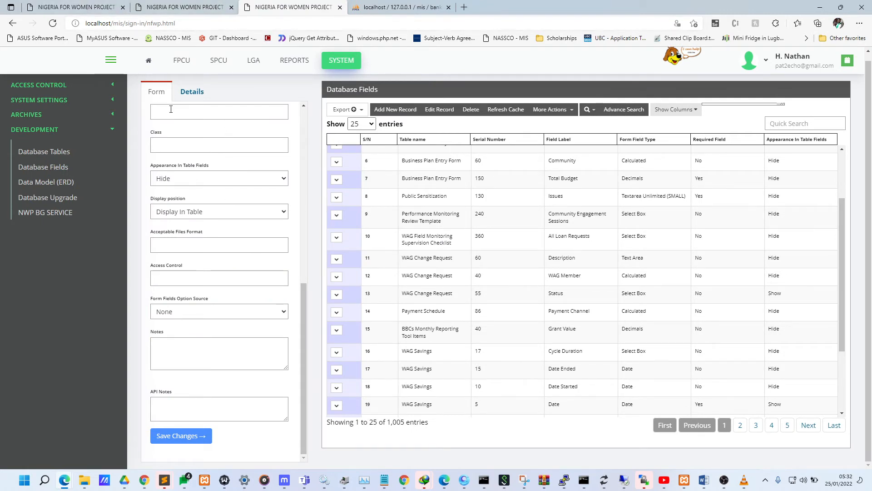
left_click(115, 6)
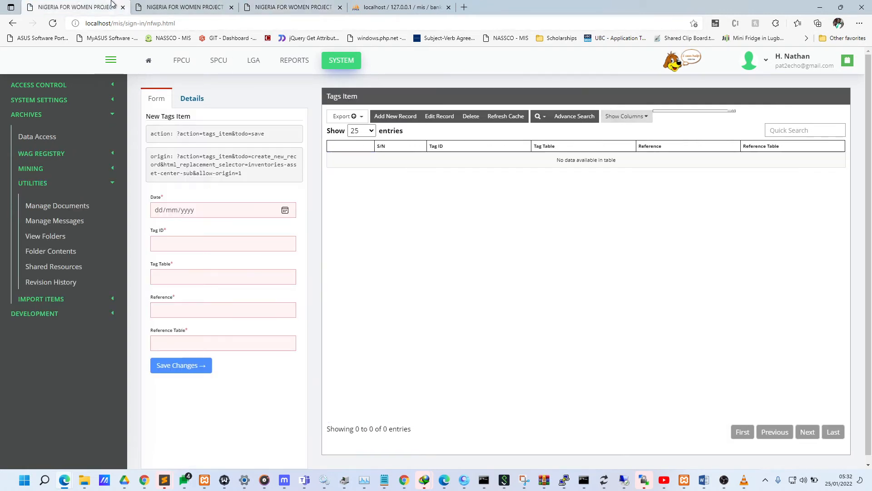
left_click(644, 117)
left_click(608, 159)
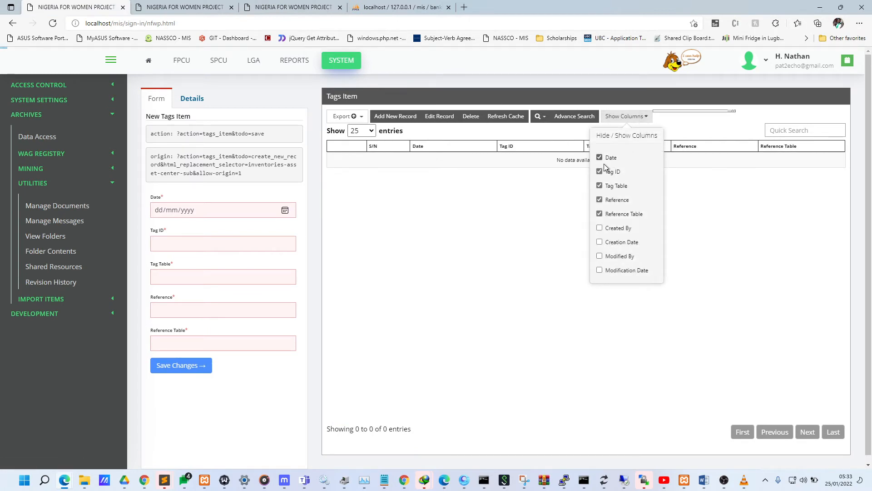
Set the new database field's Display position to Do Not Display In Table
left_click(287, 7)
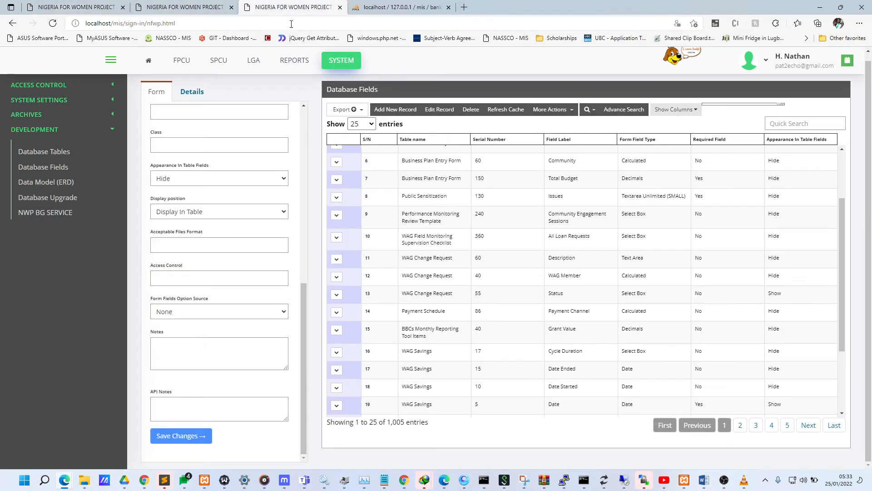
left_click(186, 214)
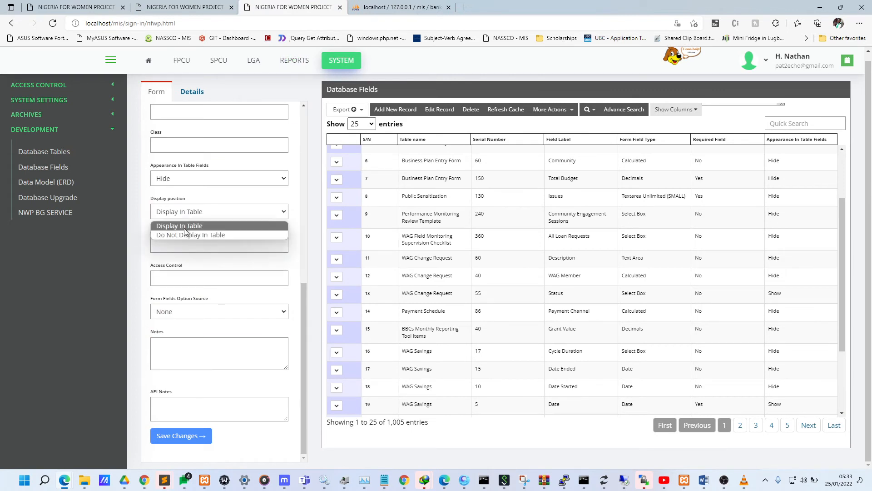
left_click(188, 237)
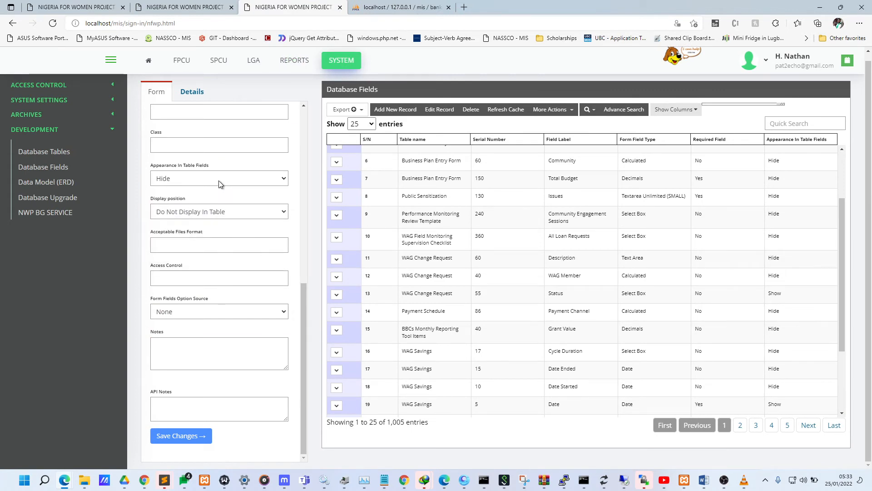
Hide the Tags Item table's Date column and reopen the list of columns to show or hide
left_click(87, 8)
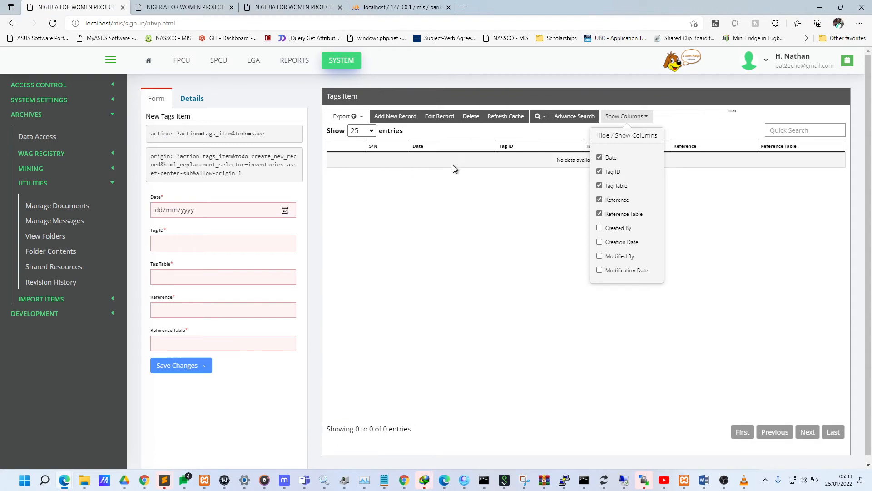
left_click(606, 157)
left_click(626, 126)
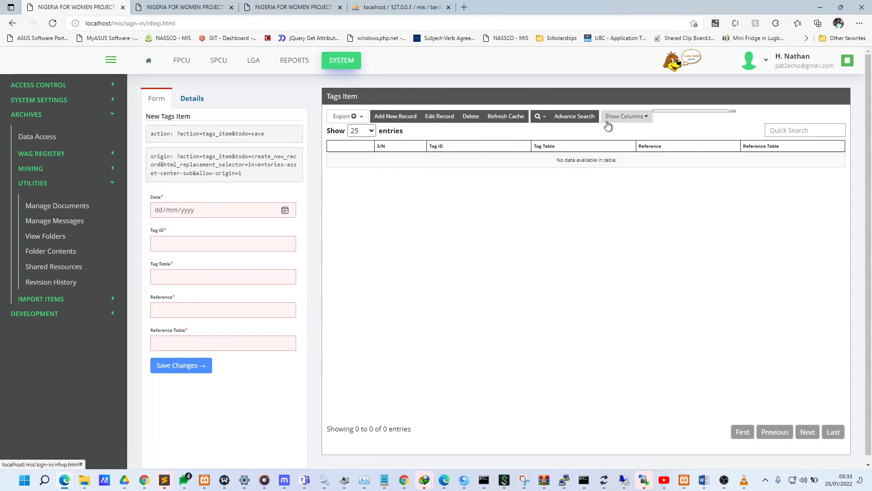
left_click(609, 121)
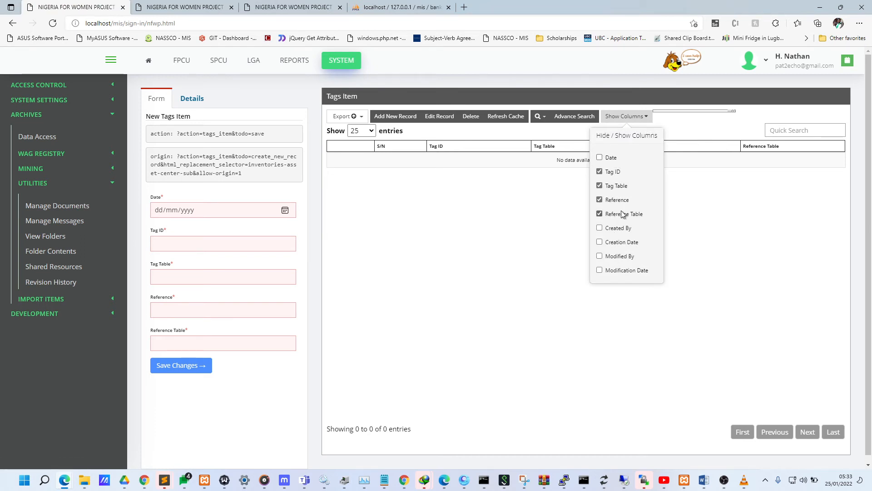
Compare the new field's Display position setting with the entries in the Tags Item table's column list
left_click(290, 8)
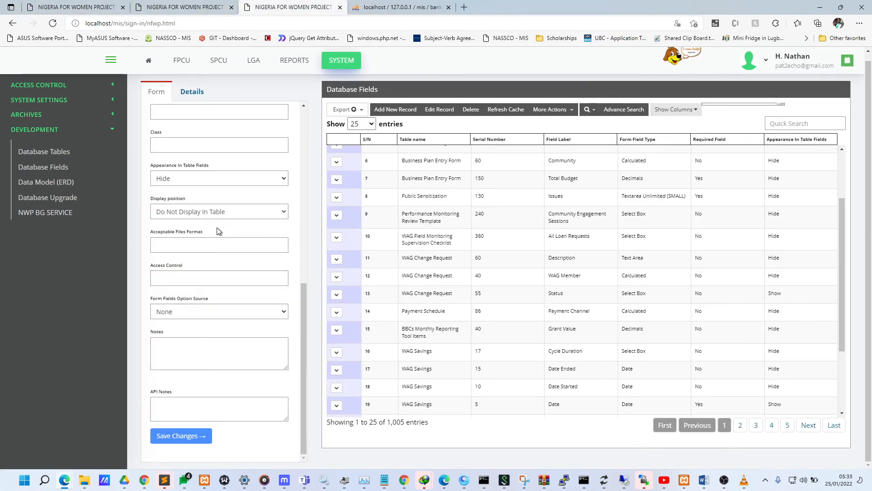
triple_click(179, 201)
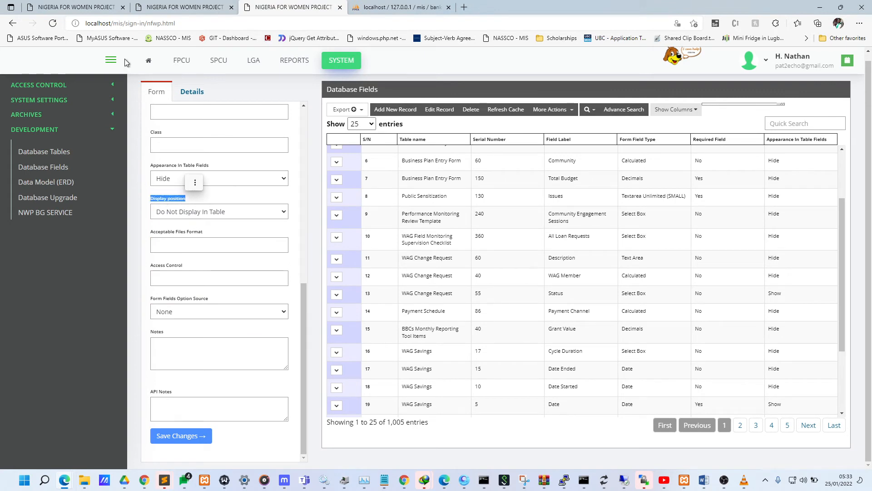
left_click(86, 6)
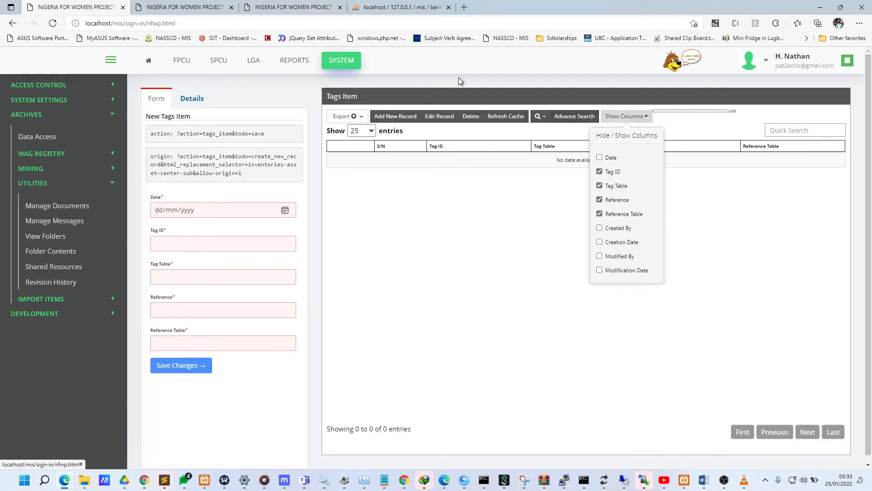
scroll(620, 184, "down", 1)
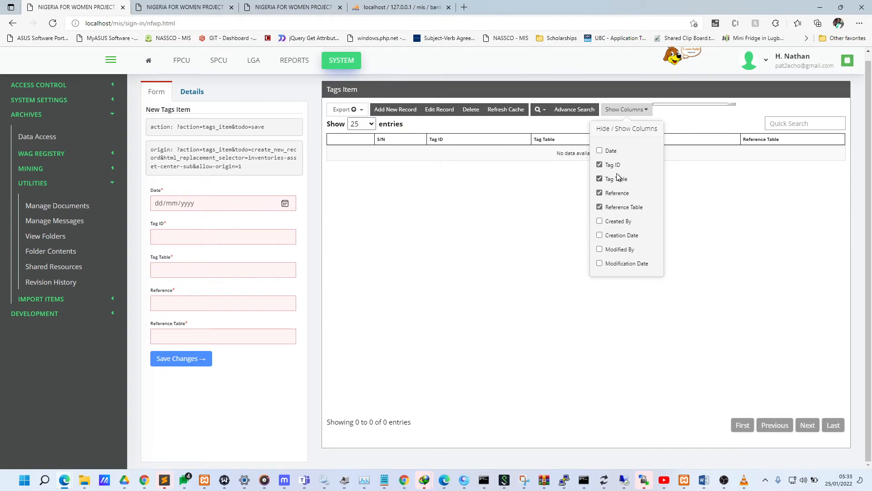
left_click(600, 151)
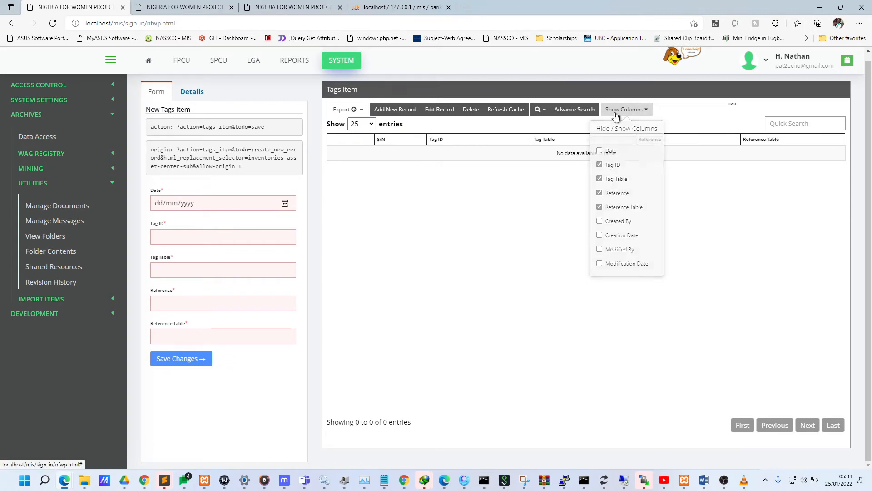
Compare the new field's Appearance In Table Fields setting with the visible Tags Item columns, ending on the field's form
left_click(223, 6)
left_click(290, 7)
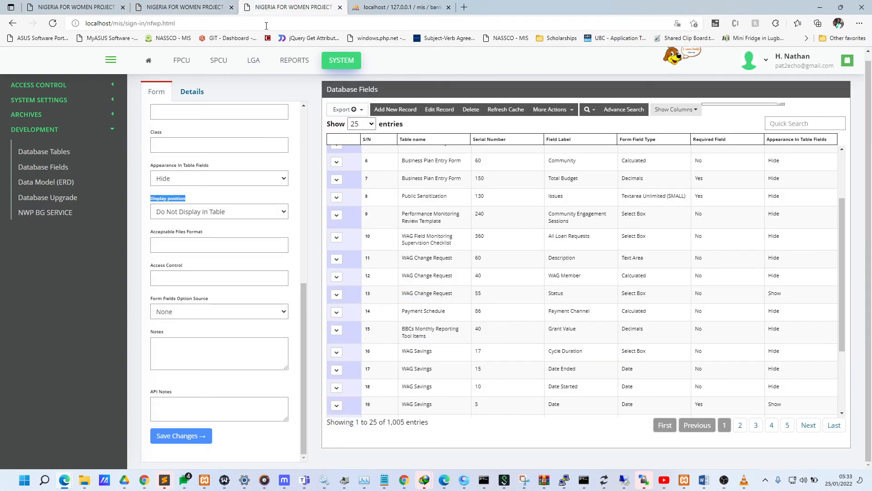
triple_click(197, 174)
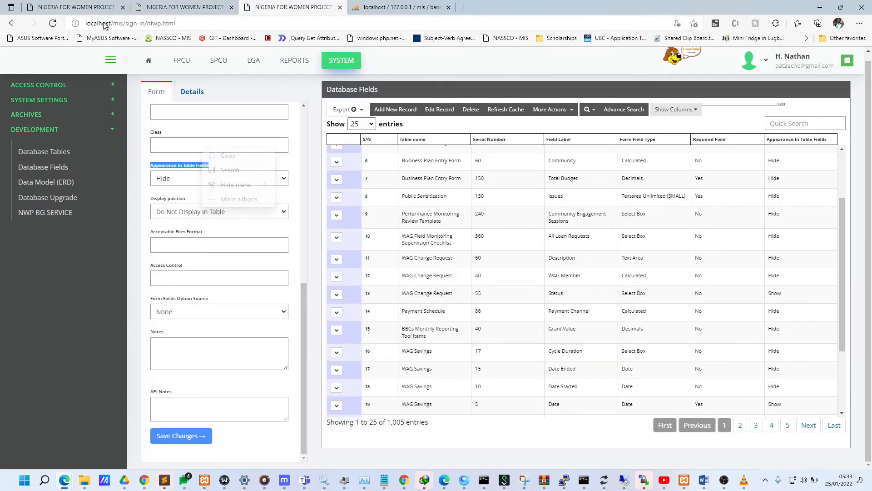
left_click(91, 7)
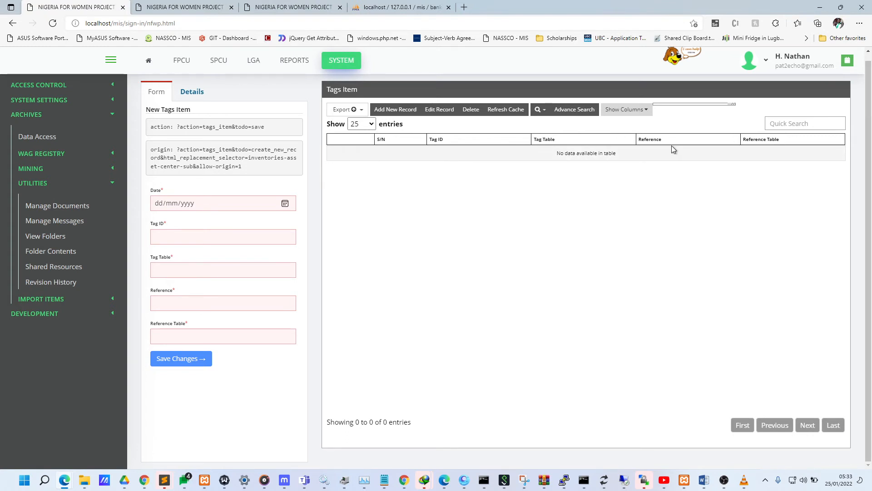
left_click(290, 7)
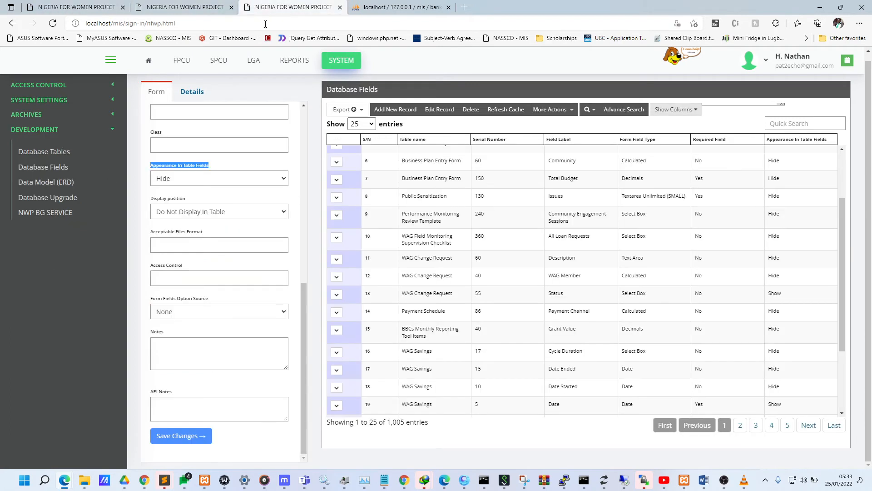
Set the Date field's Display position to Display In Table and its Appearance In Table Fields to Show
left_click(226, 214)
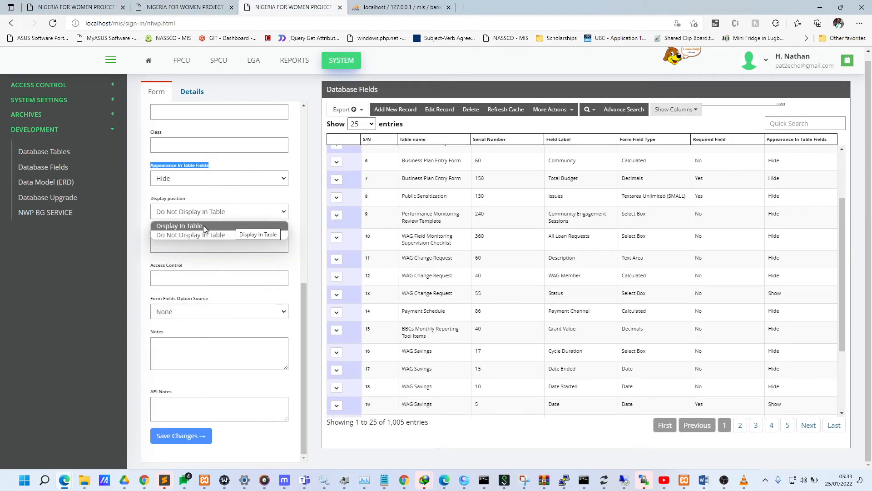
left_click(230, 226)
left_click(206, 179)
left_click(205, 192)
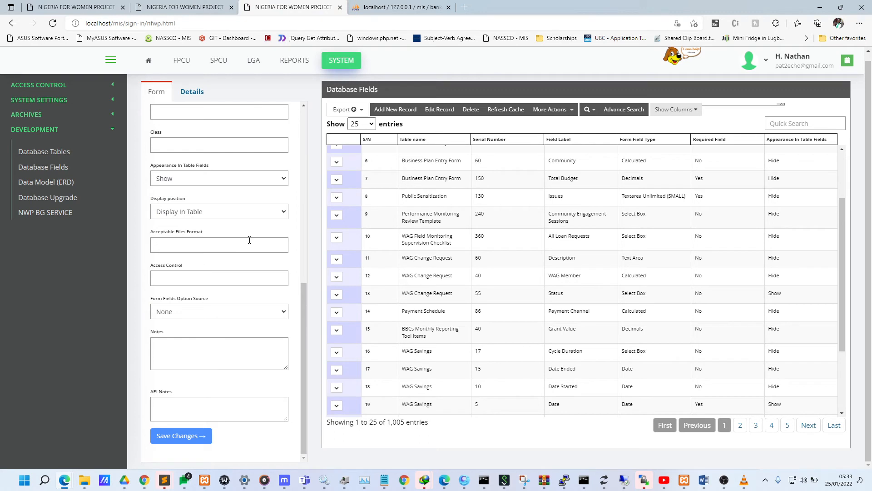
Review the Form Field Type and Form Fields Option Source choices, then check the Tags Item form and return to the field form
scroll(211, 248, "up", 6)
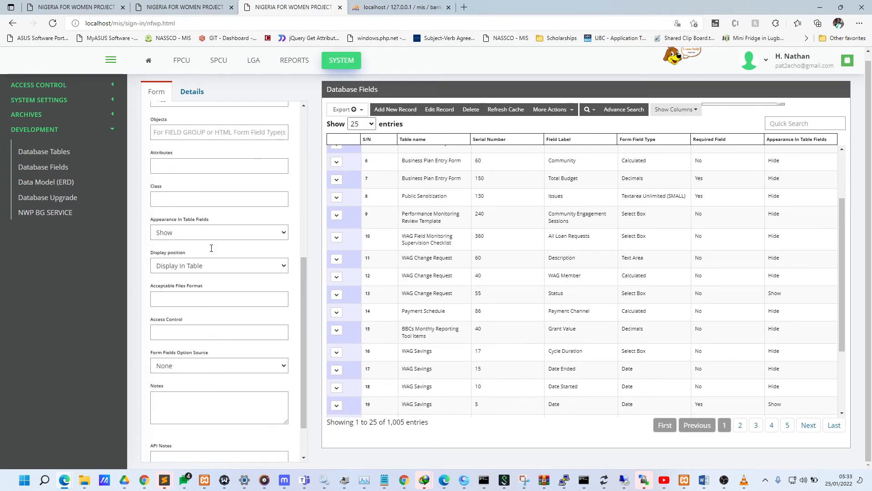
left_click(195, 253)
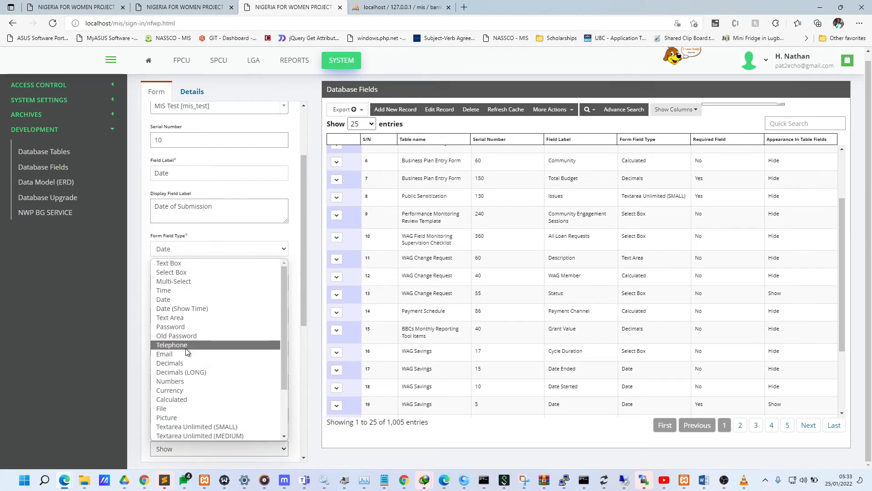
left_click(192, 257)
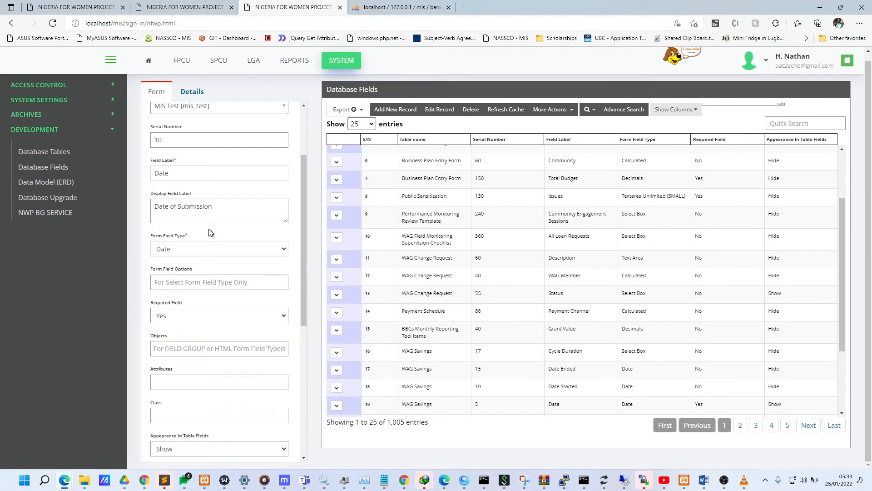
scroll(211, 235, "down", 6)
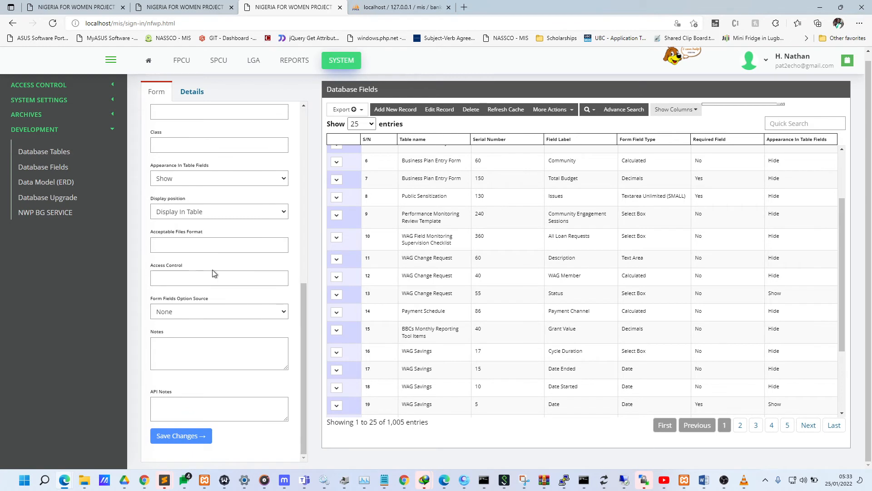
left_click(217, 312)
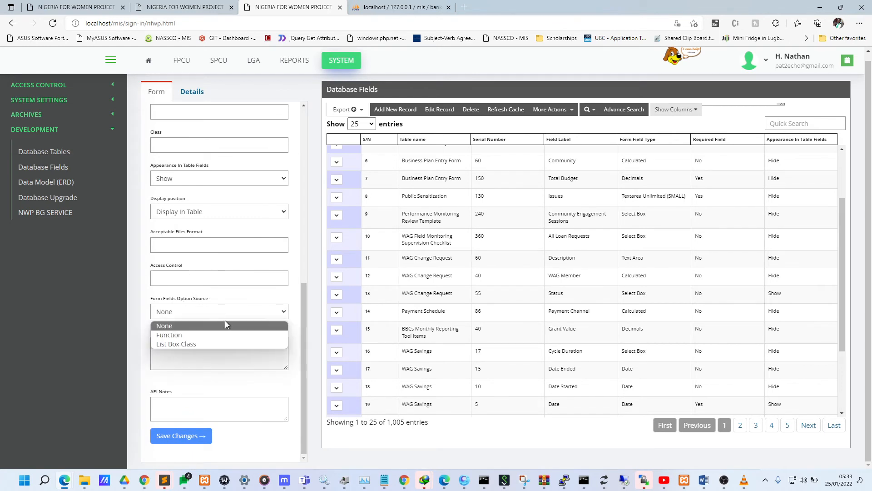
left_click(220, 311)
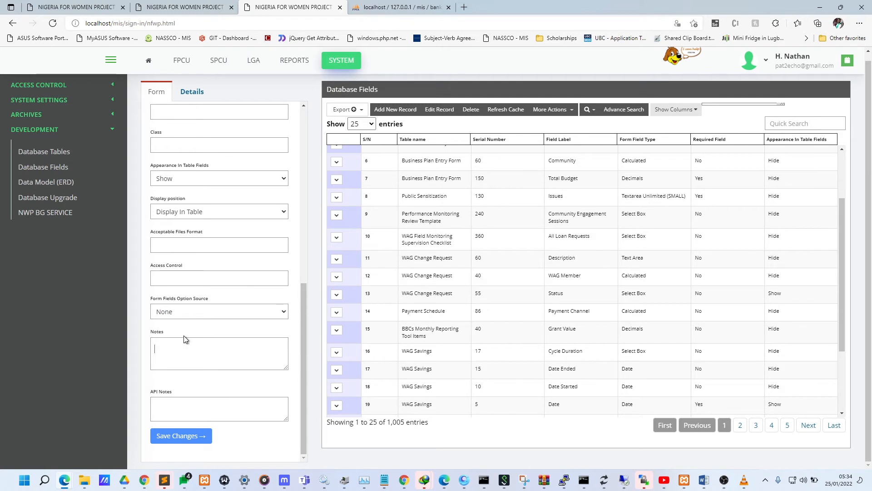
left_click(113, 4)
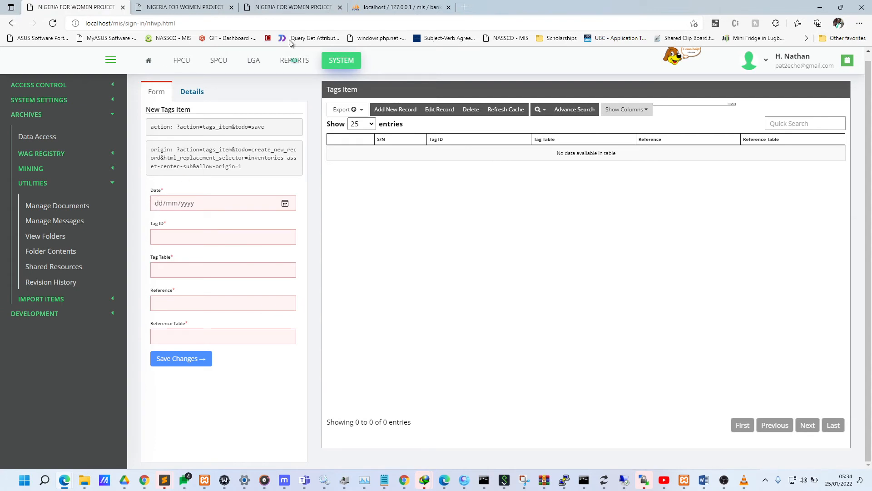
left_click(290, 6)
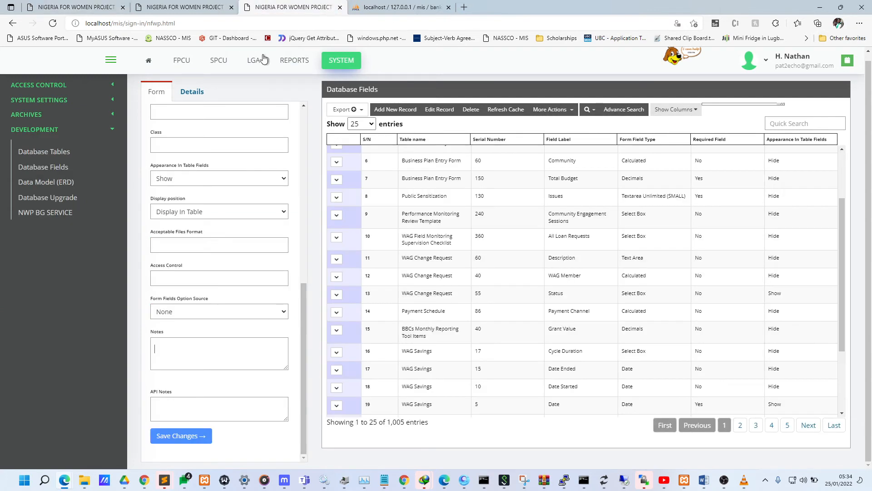
Enter "Please add a date" as the field's Notes and save the MIS Test Date field
left_click(169, 348)
type("Please add a date")
left_click(181, 435)
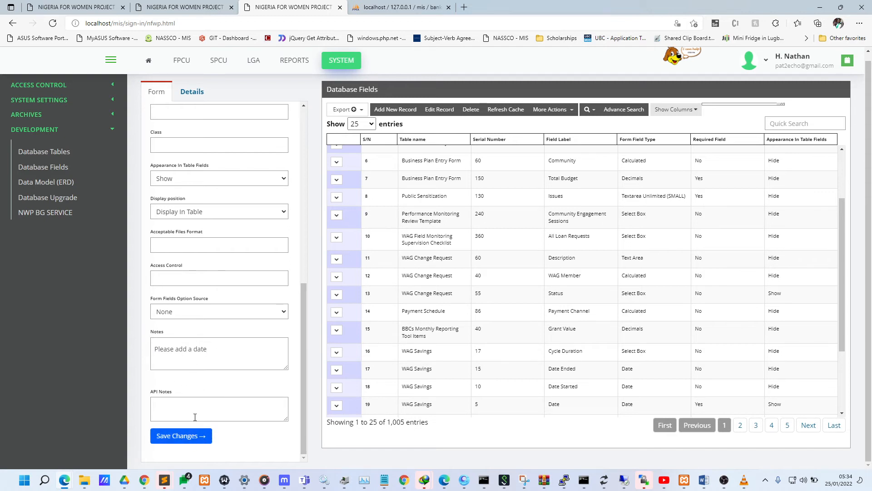
scroll(200, 397, "down", 1)
left_click(180, 436)
View the details of the saved MIS Test Date field in the database fields list
scroll(220, 418, "up", 3)
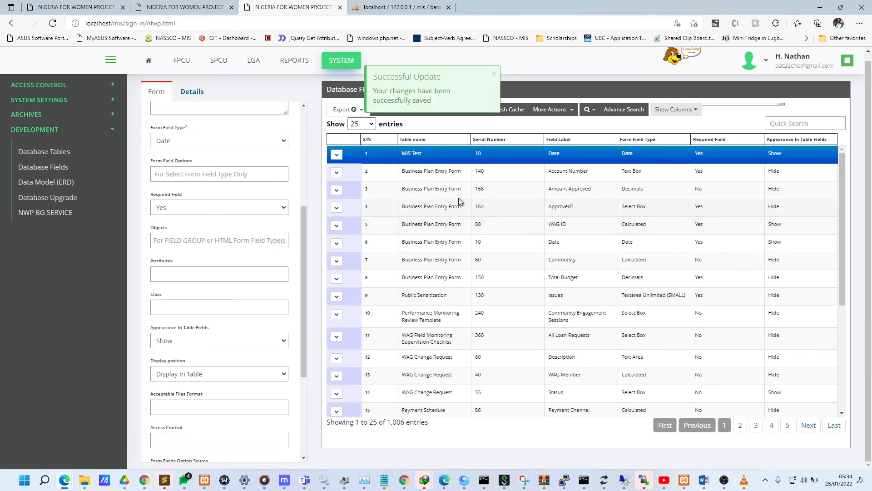
scroll(429, 157, "up", 1)
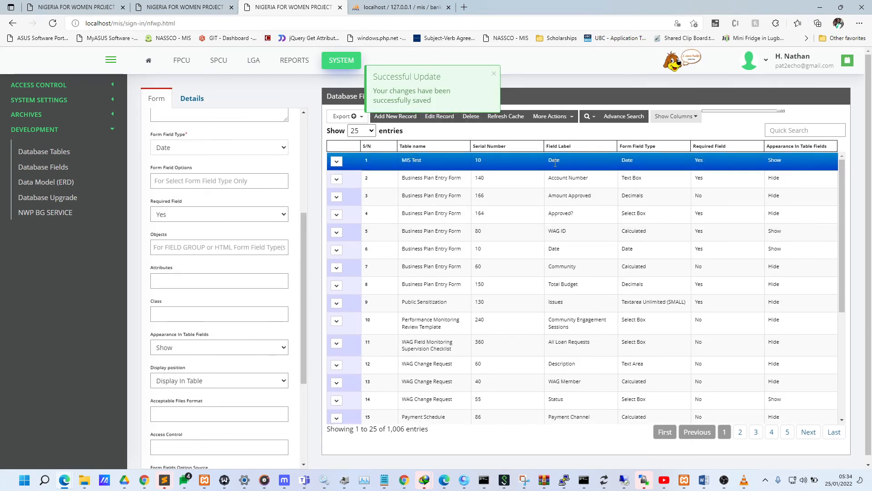
left_click(501, 161)
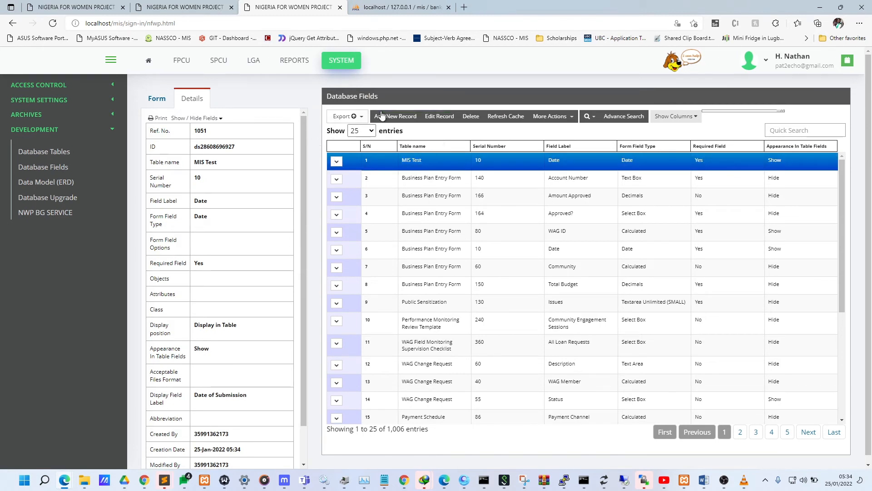
Start a new database field record from the selected MIS Test Date entry and go to its form
left_click(398, 116)
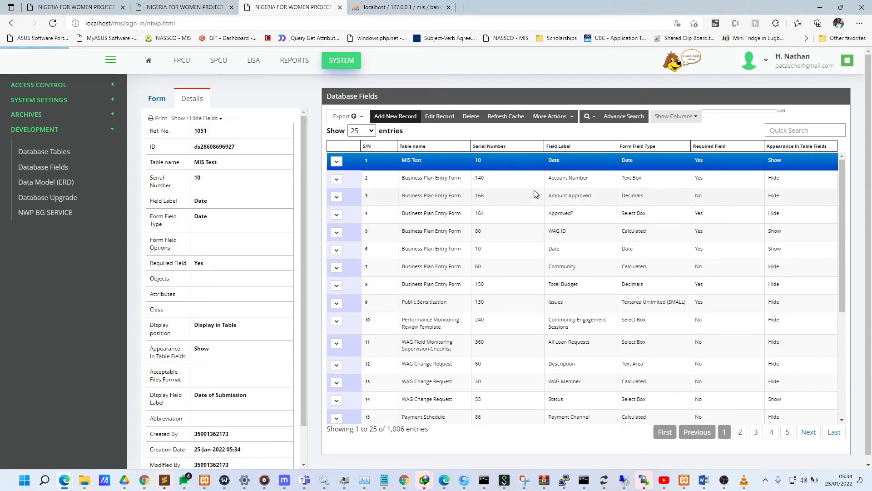
left_click(167, 89)
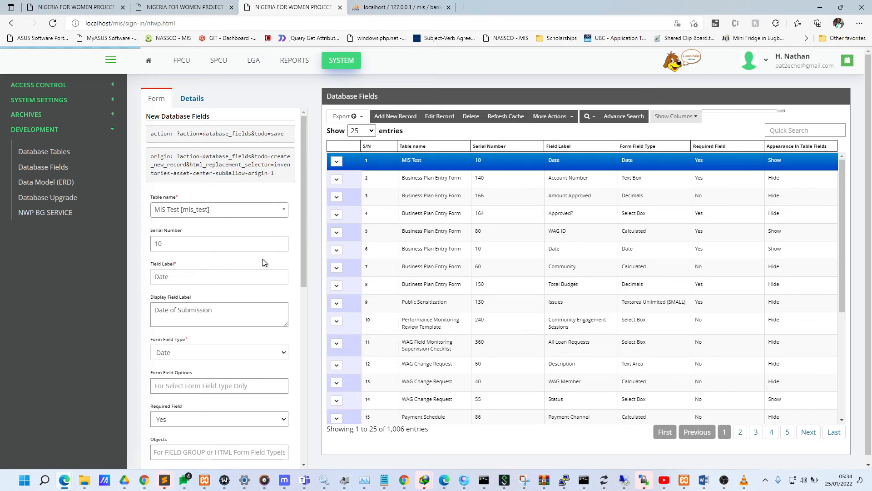
scroll(264, 262, "down", 5)
scroll(263, 259, "down", 3)
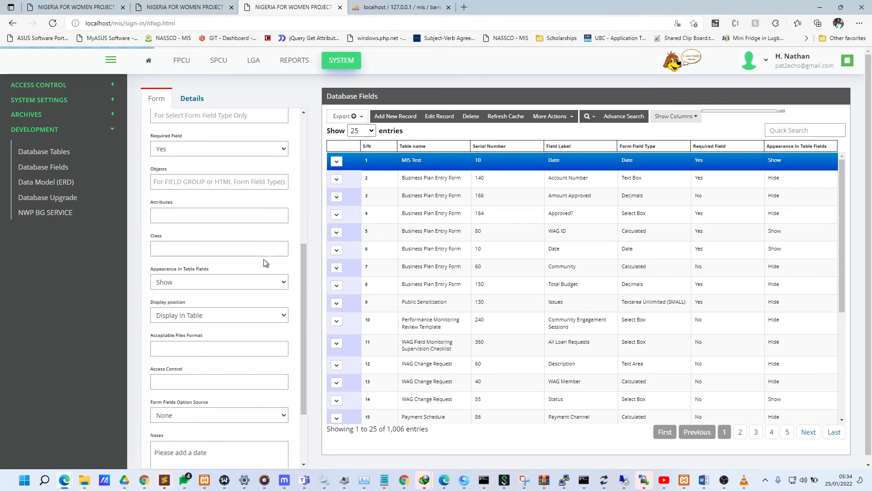
scroll(264, 273, "up", 6)
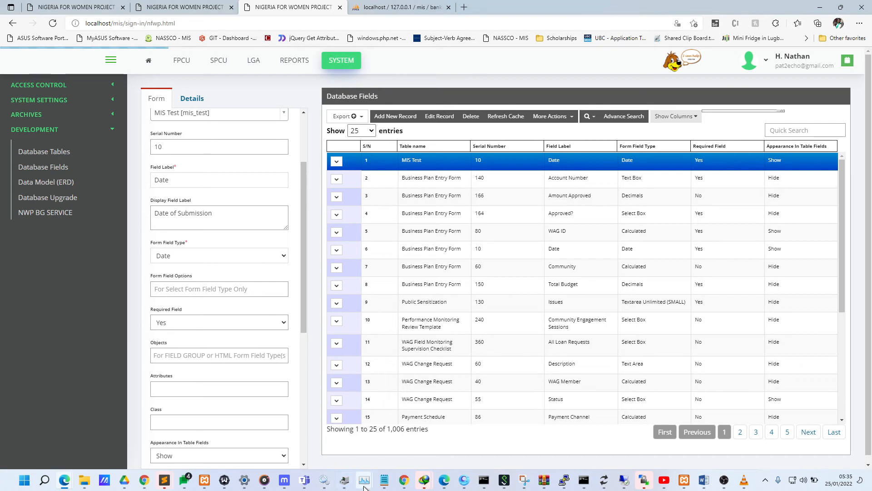
Check the running processes in Task Manager, then return to the database field form in the browser
mouse_move(364, 480)
left_click(335, 446)
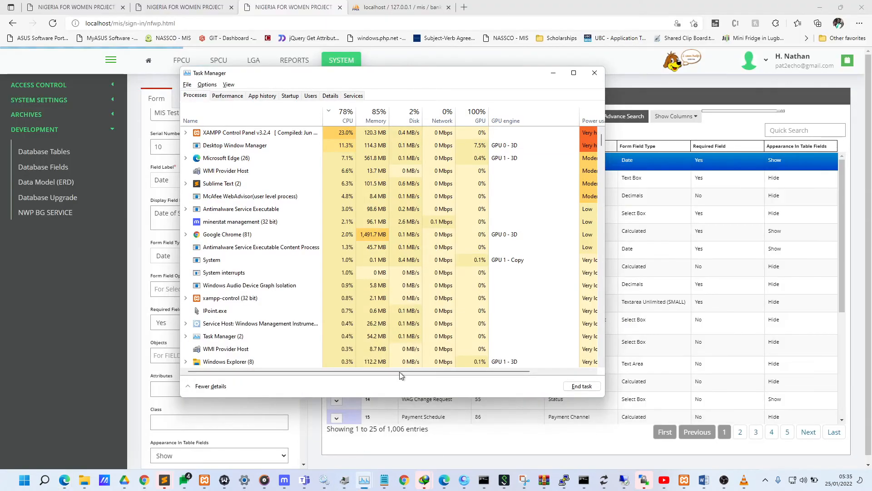
left_click(160, 240)
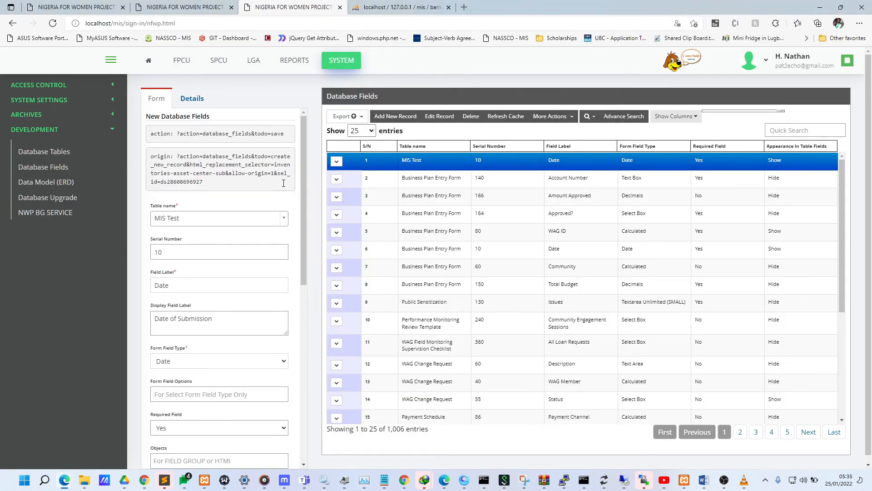
Set the new field's Serial Number to 20 and its Field Label to MIS Options
left_click(191, 248)
scroll(236, 272, "down", 2)
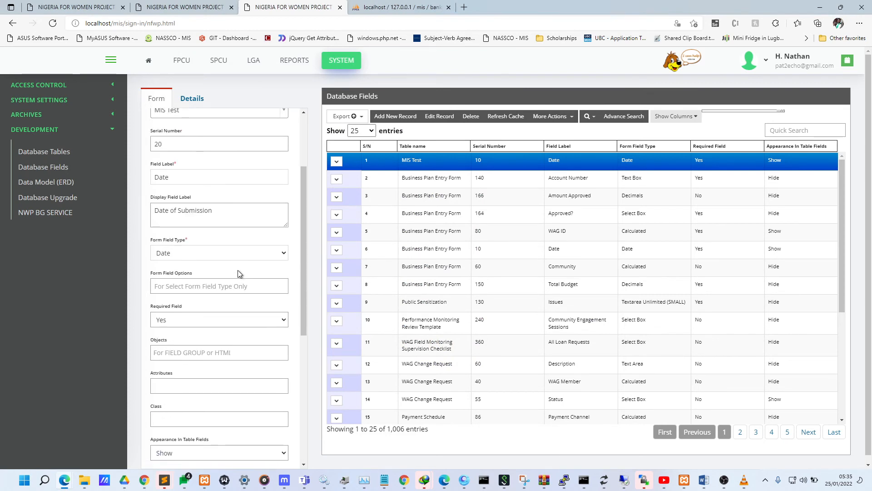
left_click(196, 177)
double_click(196, 177)
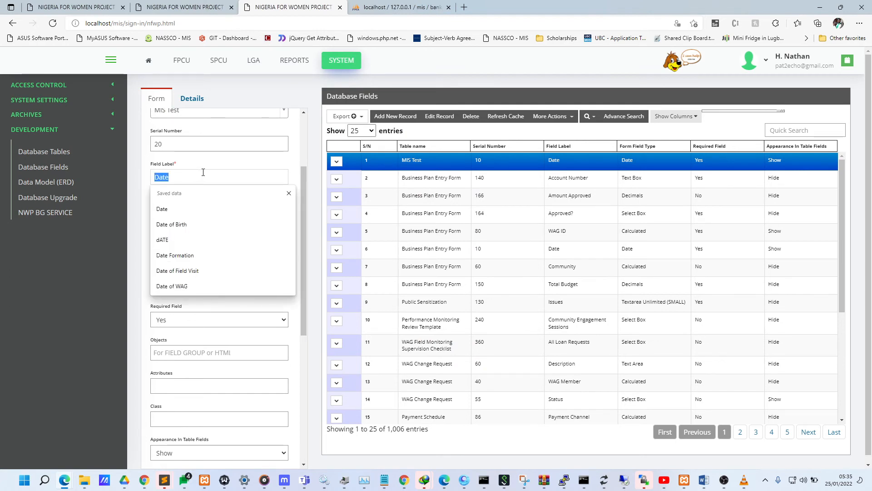
type("Mis")
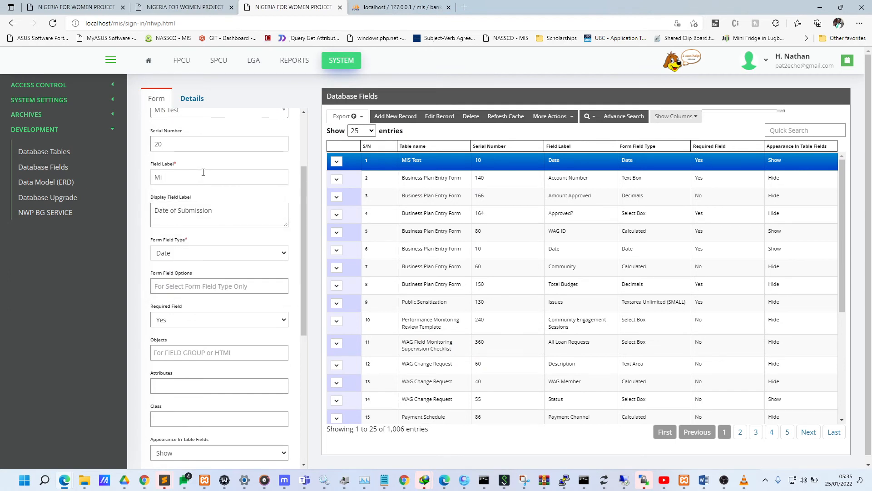
key("BackSpace")
type("IS Options")
Clear the MIS Options field's Display Field Label and set its Form Field Type to Select Box
key("ctrl+a")
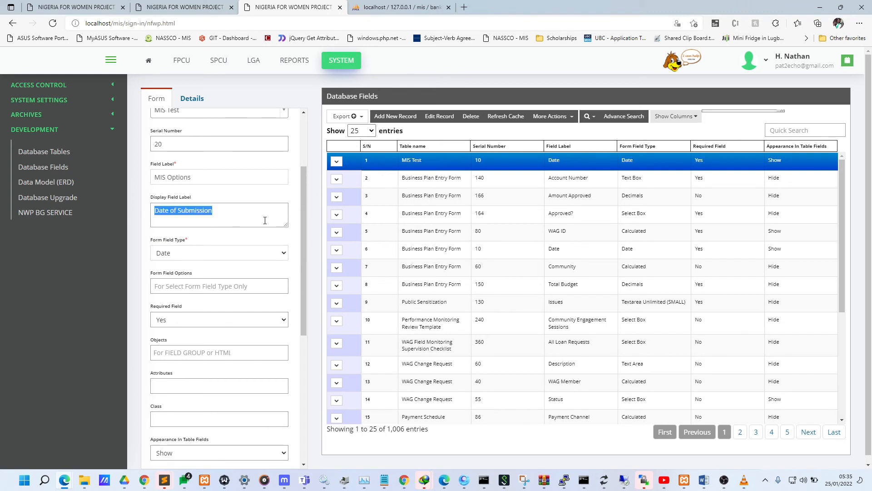
key("BackSpace")
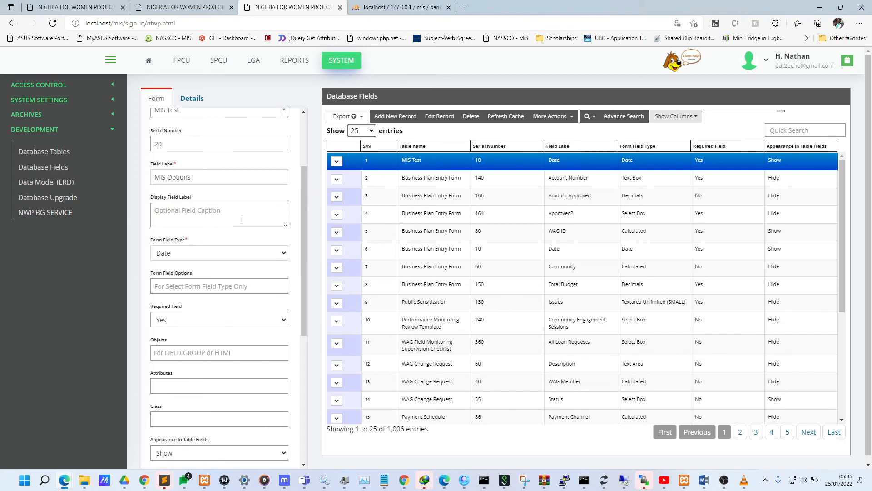
left_click(207, 253)
left_click(209, 276)
scroll(306, 241, "down", 4)
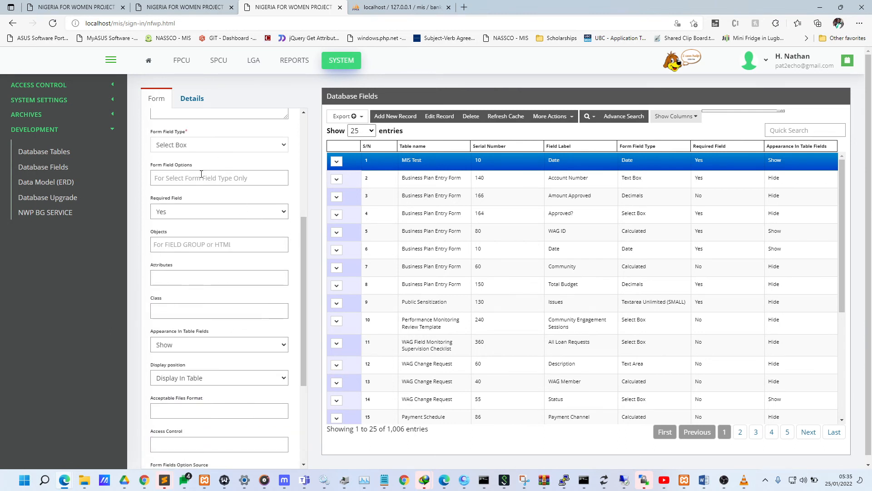
Review the remaining settings of the MIS Options field and set its Form Fields Option Source to List Box Class
left_click(201, 174)
left_click(268, 164)
scroll(194, 207, "down", 4)
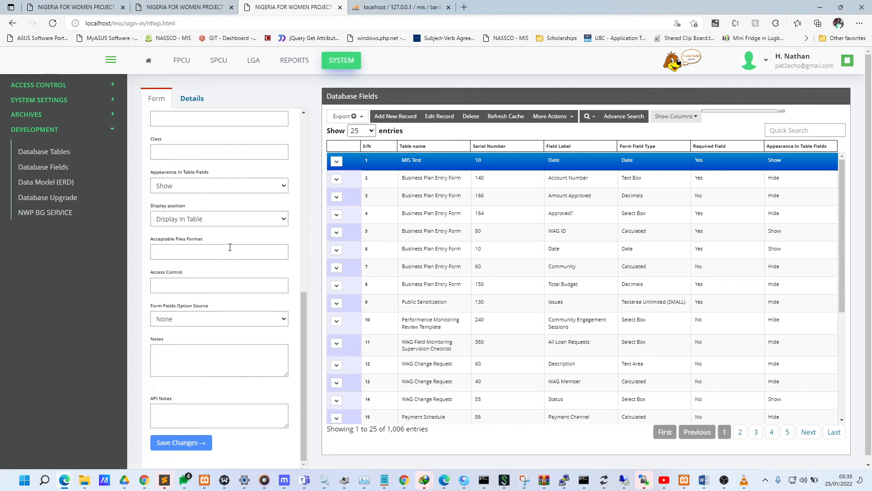
scroll(220, 256, "down", 1)
scroll(222, 301, "up", 7)
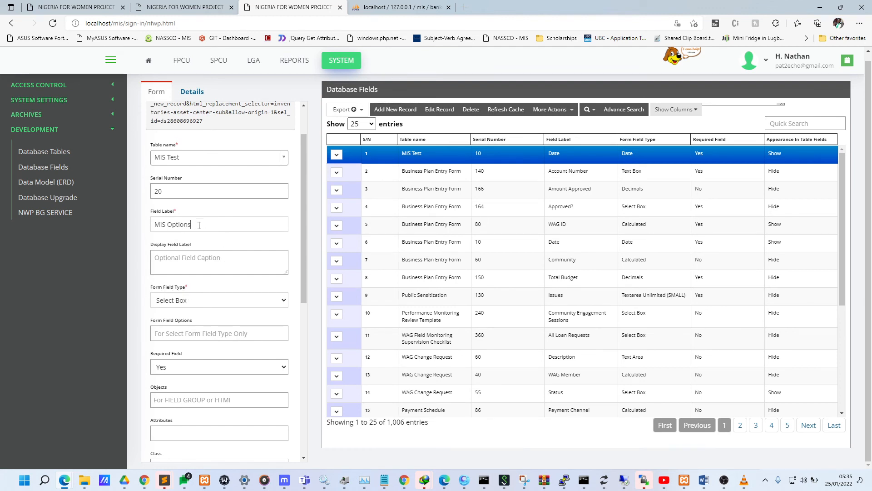
scroll(209, 224, "down", 7)
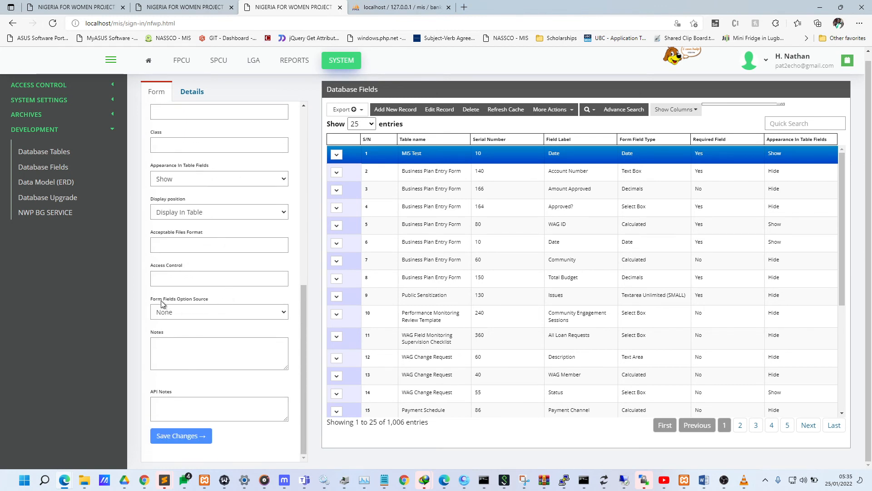
left_click(225, 311)
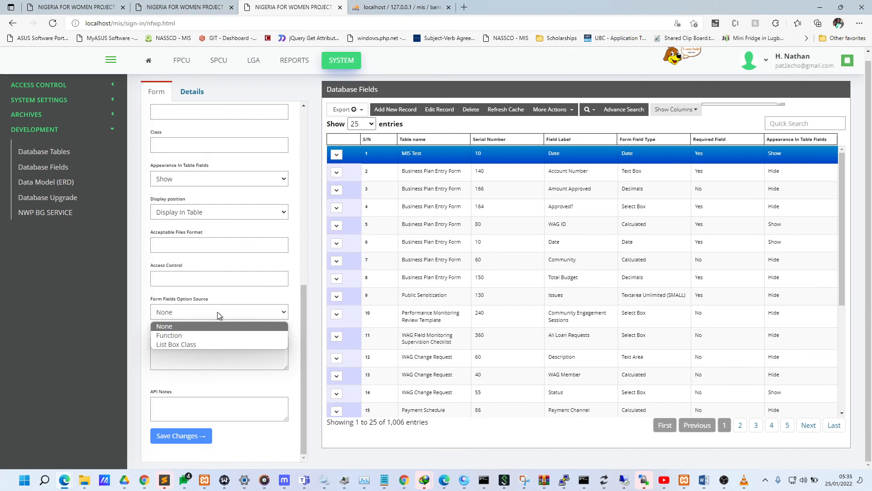
left_click(200, 344)
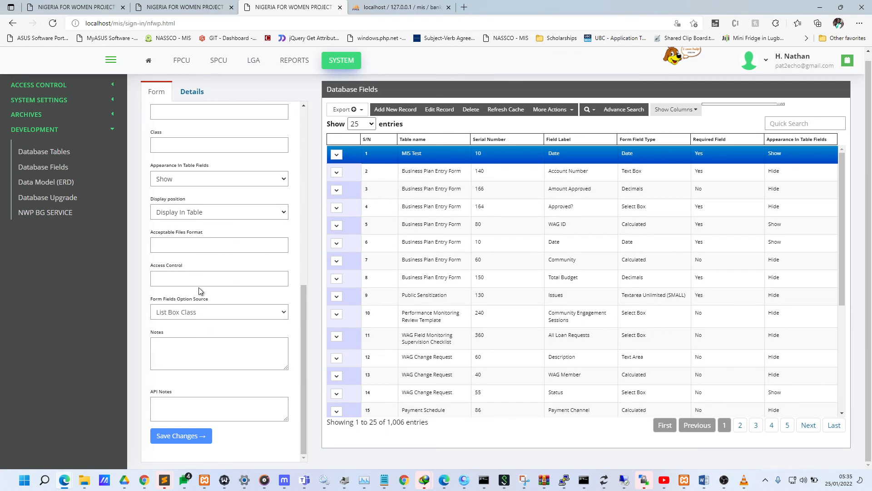
Recheck the MIS Options field label and save the new database field
scroll(269, 310, "up", 6)
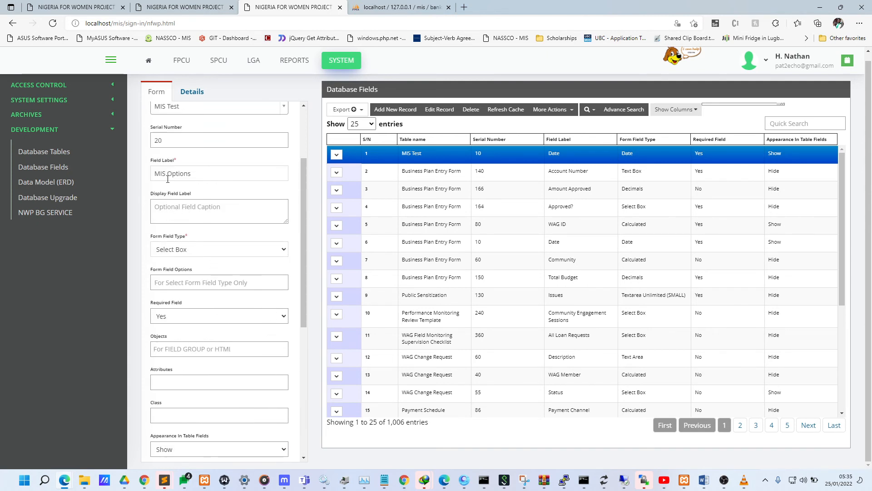
left_click(167, 177)
scroll(212, 218, "down", 6)
left_click(178, 437)
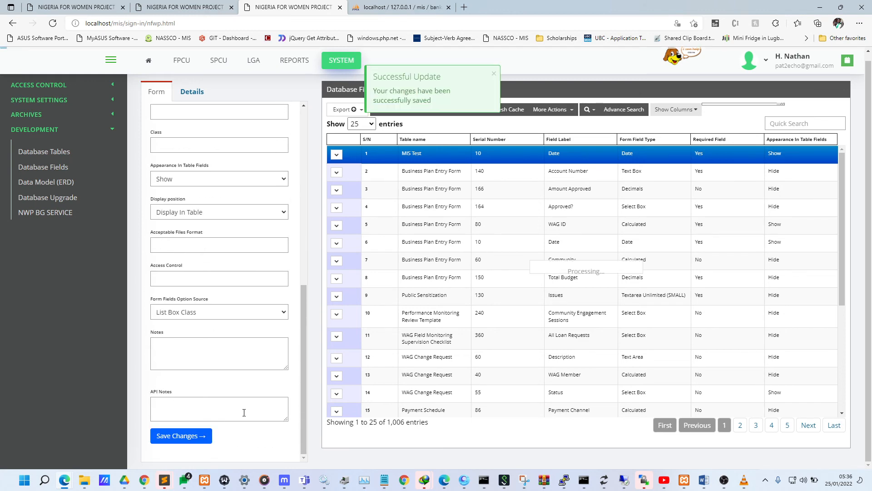
Set the new field's Serial Number to 30 and its Field Label to Comment
scroll(283, 372, "up", 6)
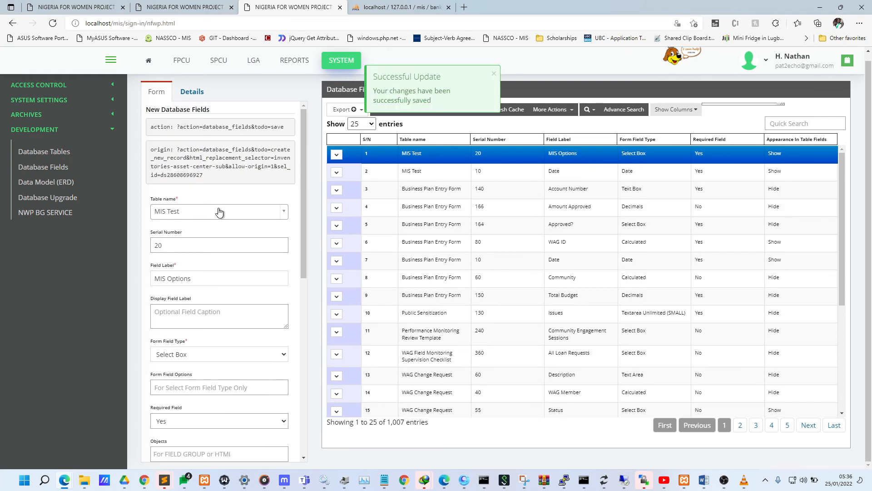
key("BackSpace")
left_click(197, 276)
key("ctrl+a")
type("Commen")
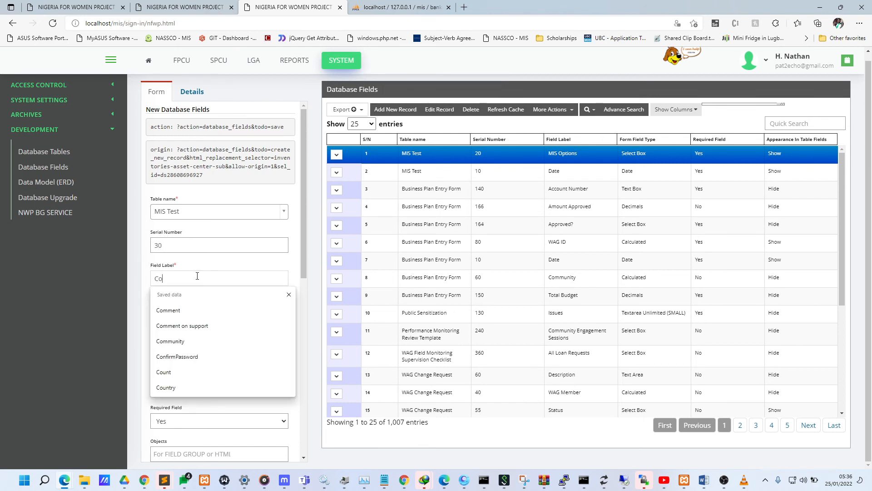
key("Escape")
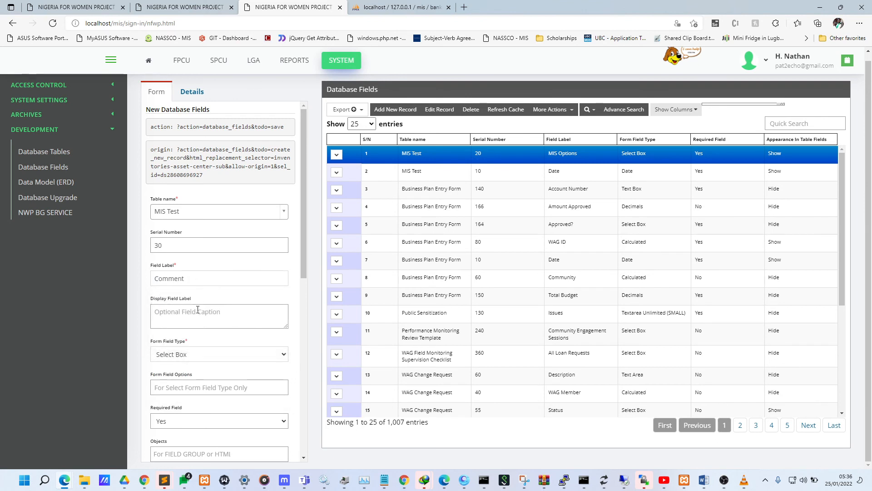
Set the Comment field's Form Field Type to Text Area and look through the other available field types
left_click(206, 355)
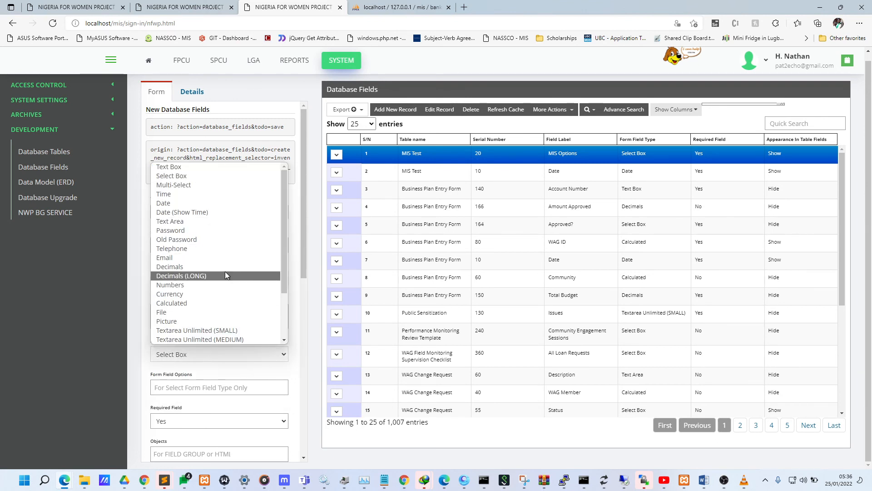
left_click(228, 221)
left_click(217, 356)
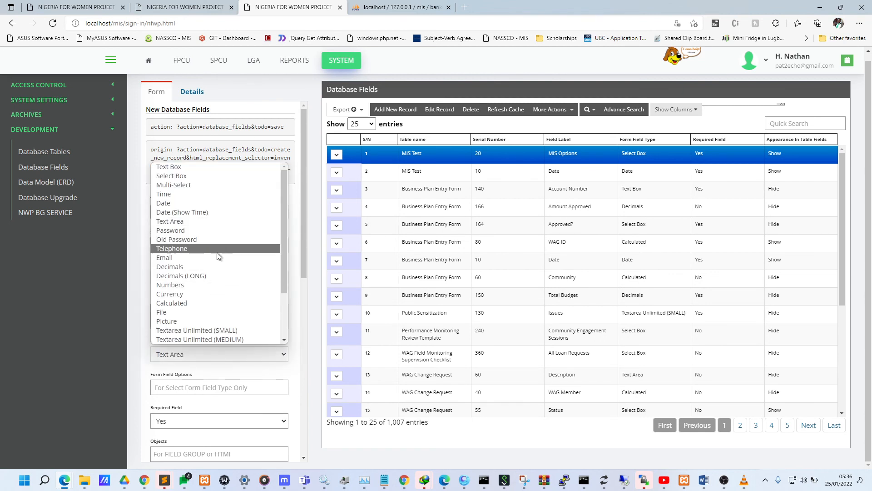
scroll(218, 253, "down", 3)
scroll(218, 253, "up", 3)
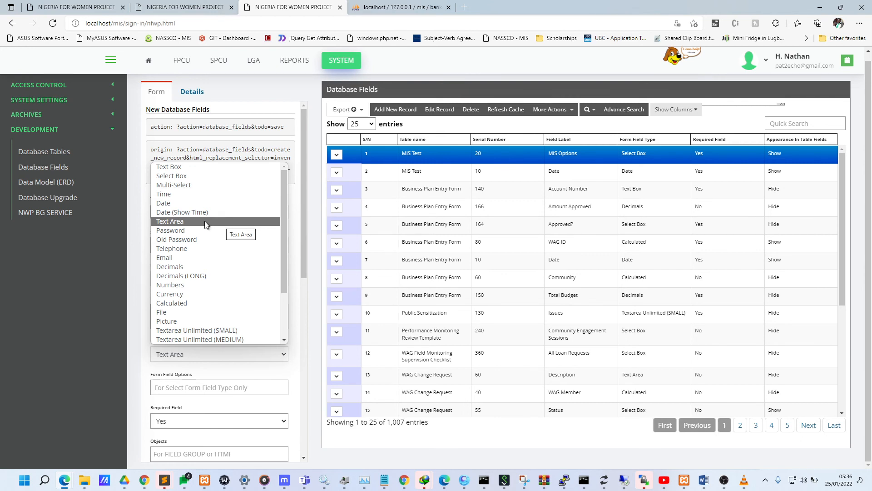
scroll(229, 222, "down", 1)
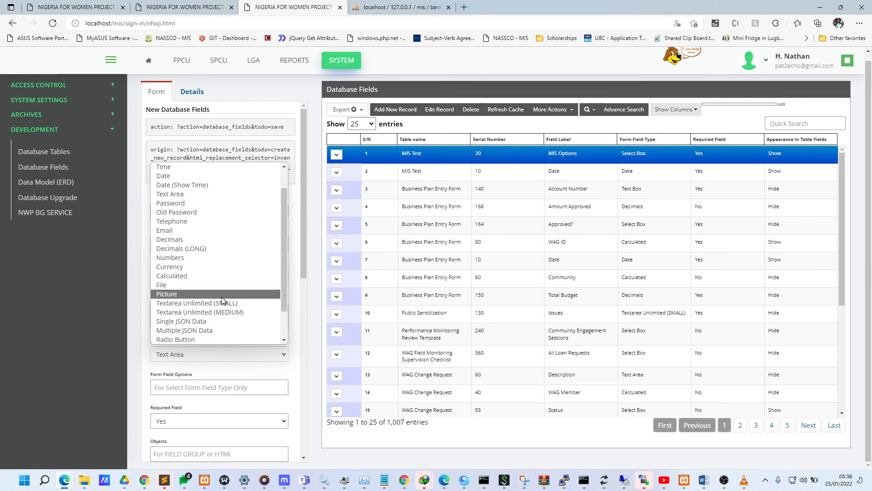
scroll(196, 218, "up", 1)
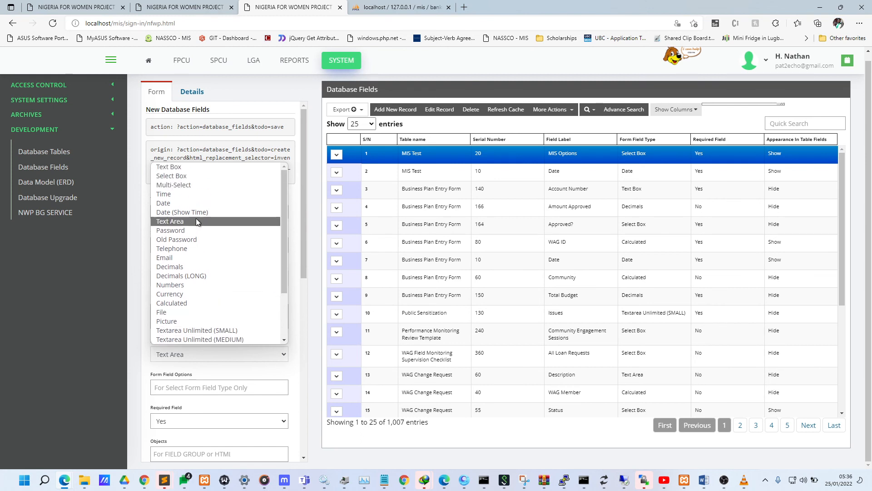
left_click(195, 218)
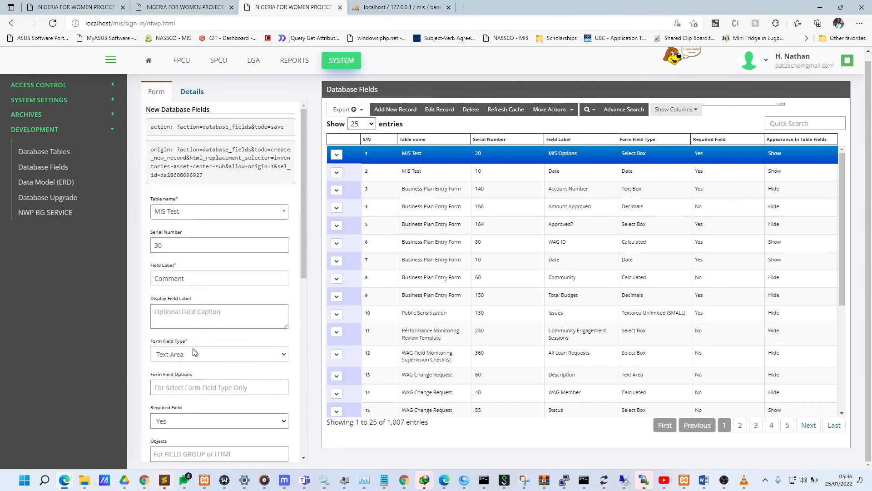
Set the Comment field's Required Field option to No and recheck its field label
scroll(196, 348, "down", 3)
scroll(217, 266, "down", 2)
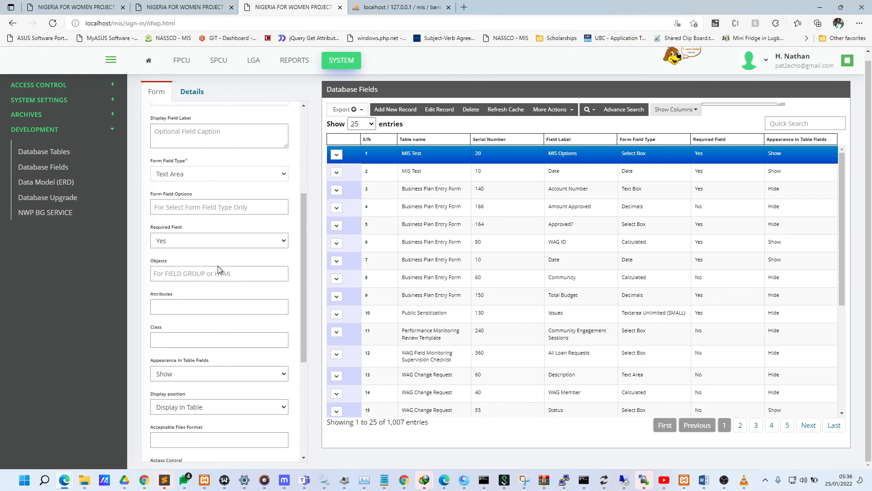
left_click(176, 152)
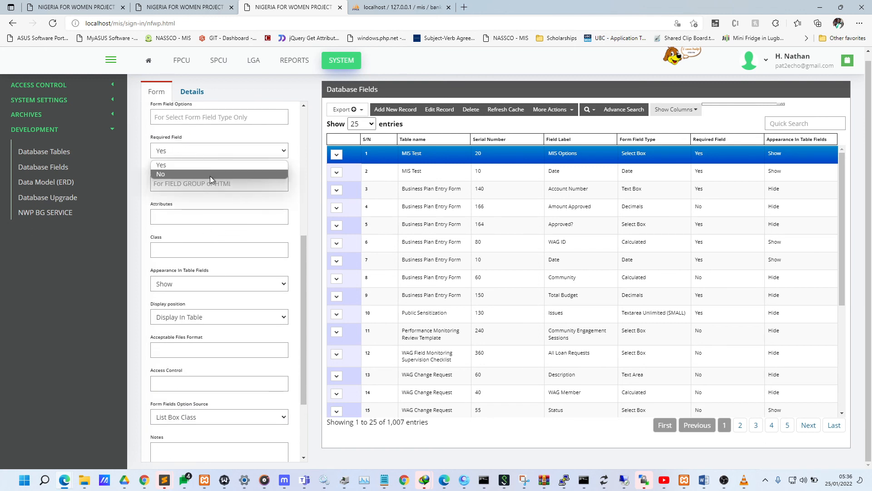
left_click(210, 175)
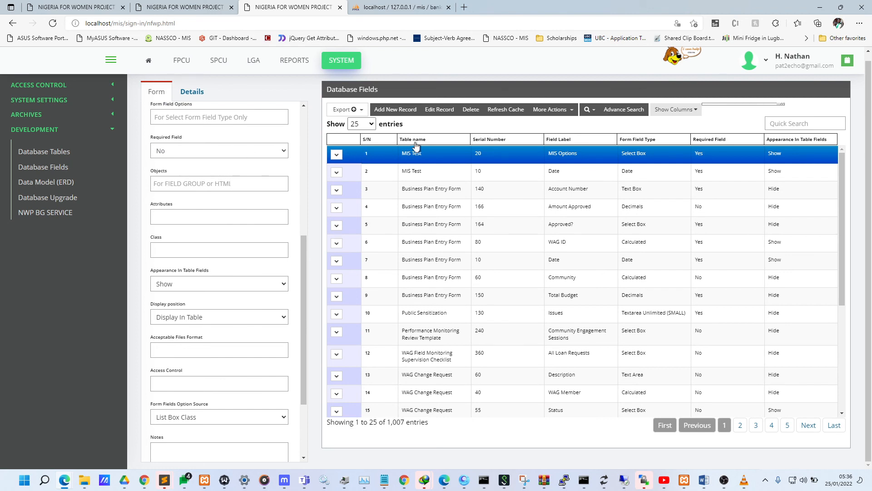
scroll(244, 156, "up", 5)
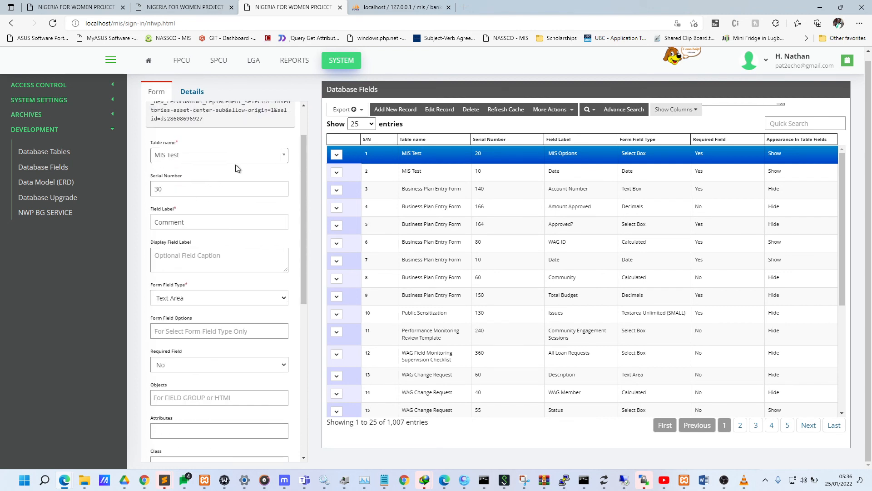
left_click(200, 226)
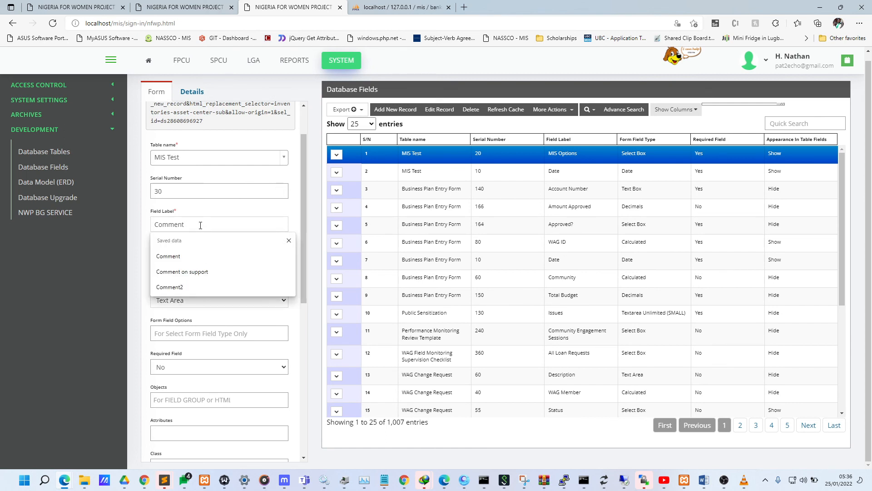
scroll(201, 227, "down", 3)
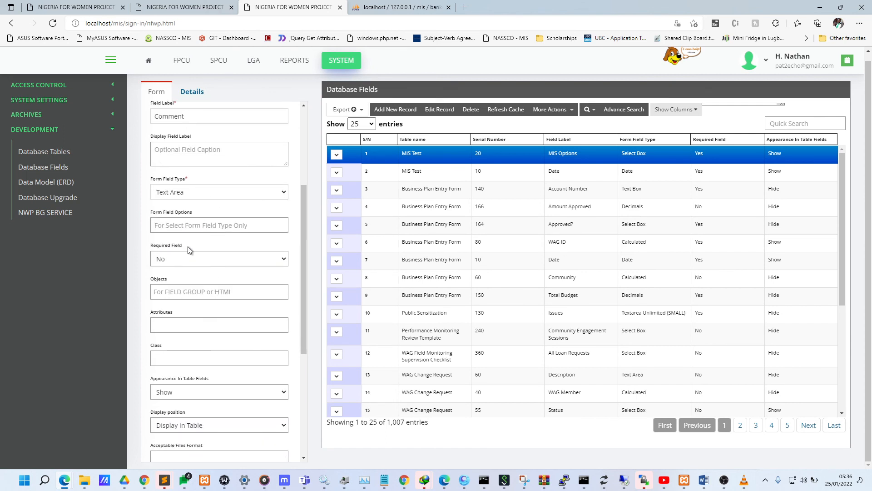
Set Appearance In Table Fields to Hide for the Comment field
scroll(244, 278, "down", 5)
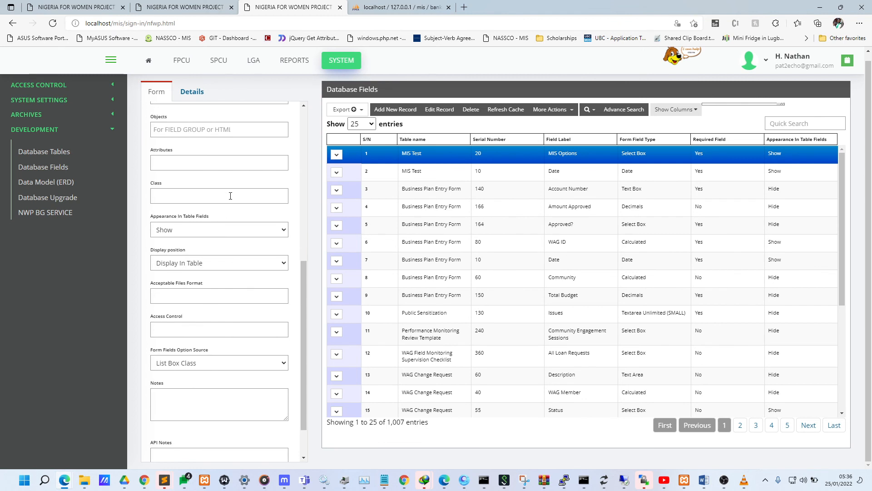
left_click(188, 180)
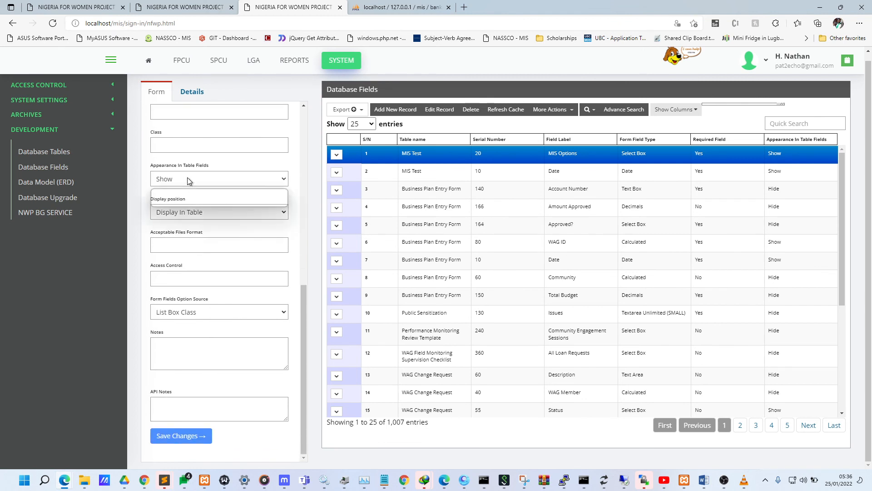
left_click(220, 196)
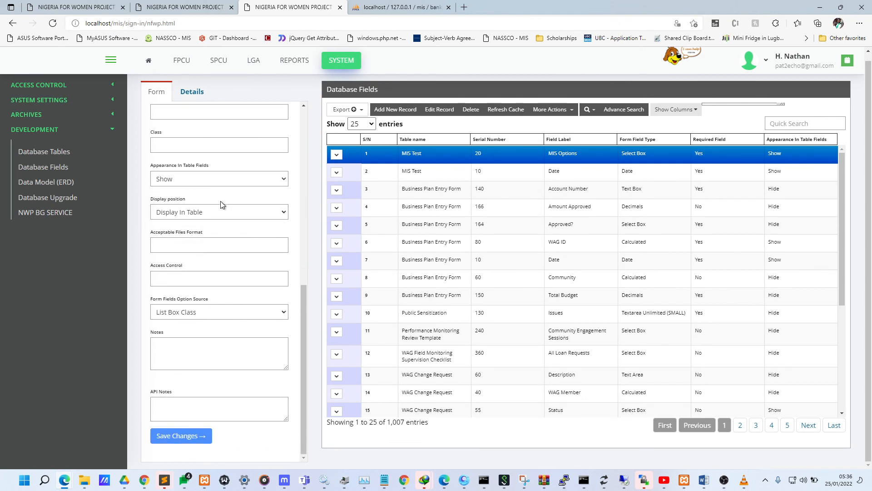
left_click(194, 177)
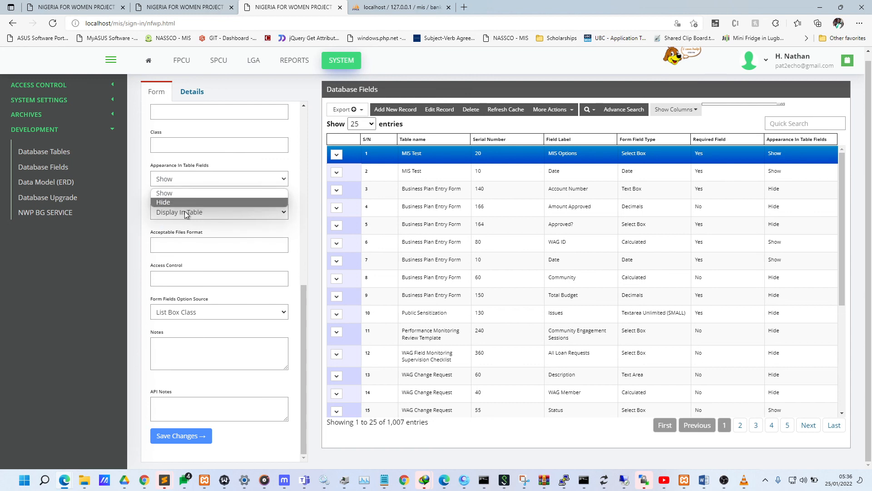
left_click(174, 203)
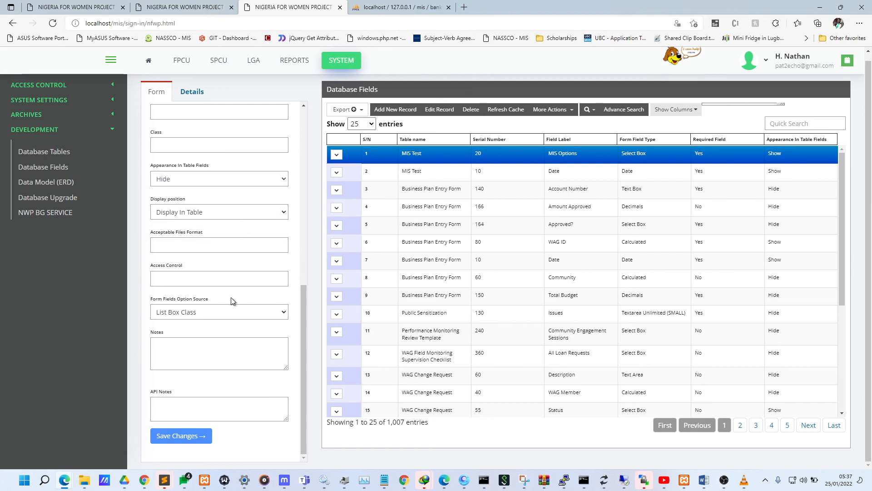
Set the Comment field's Form Fields Option Source to None and save the new database field
left_click(187, 312)
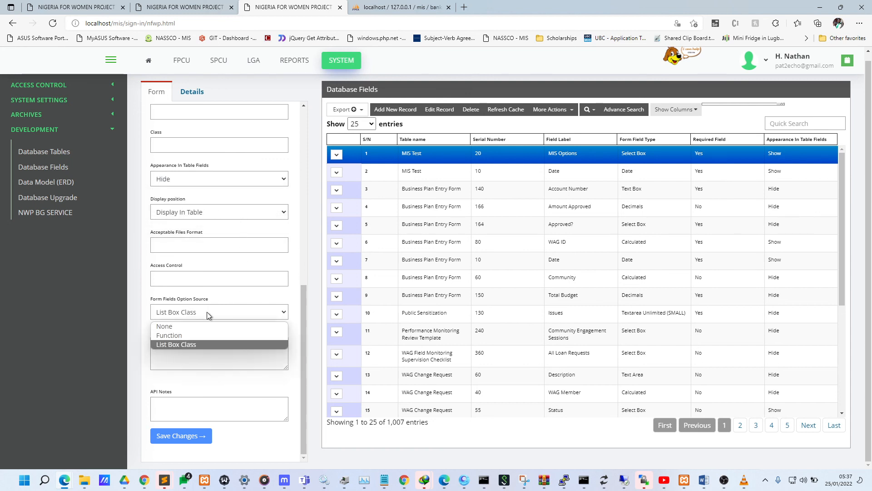
left_click(187, 326)
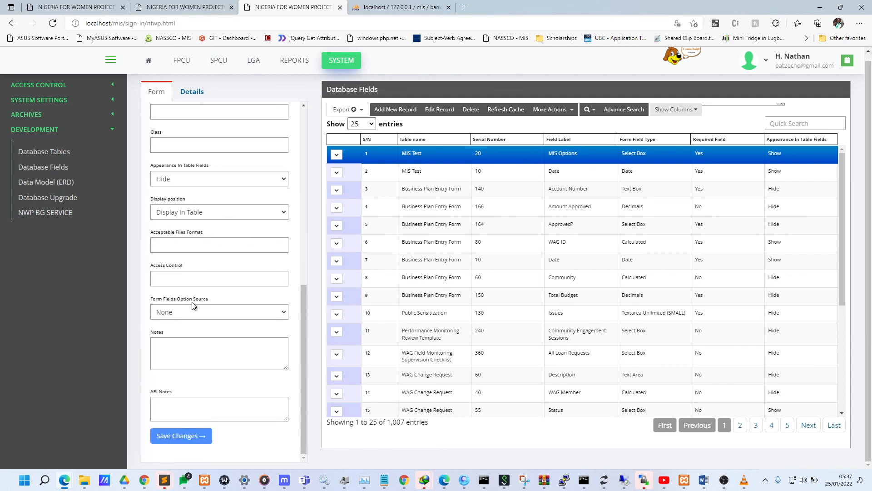
left_click(195, 316)
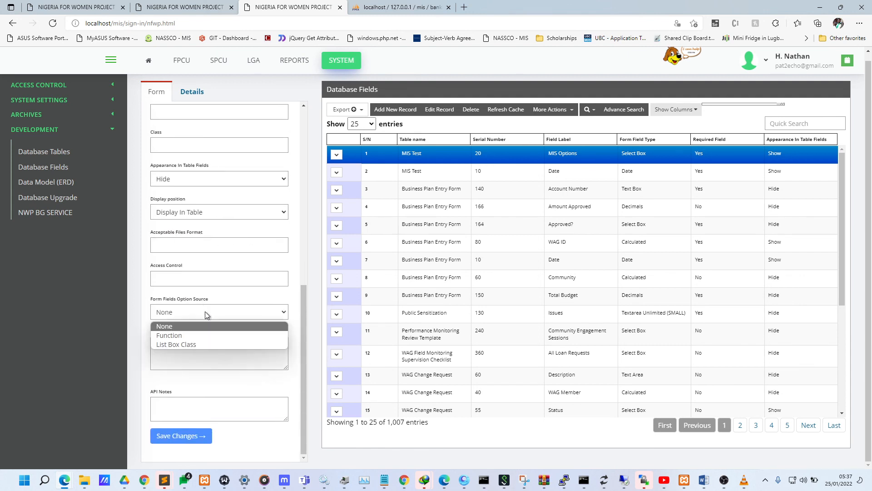
left_click(167, 326)
scroll(193, 321, "up", 6)
scroll(193, 322, "down", 6)
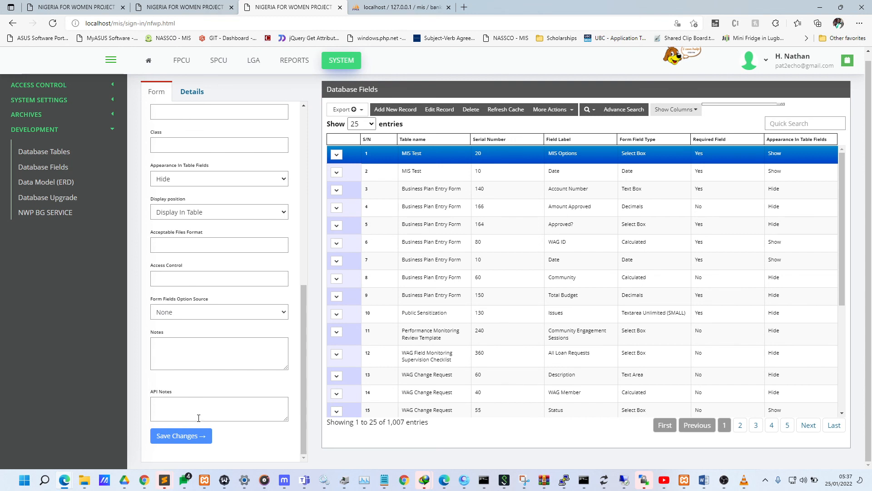
left_click(195, 437)
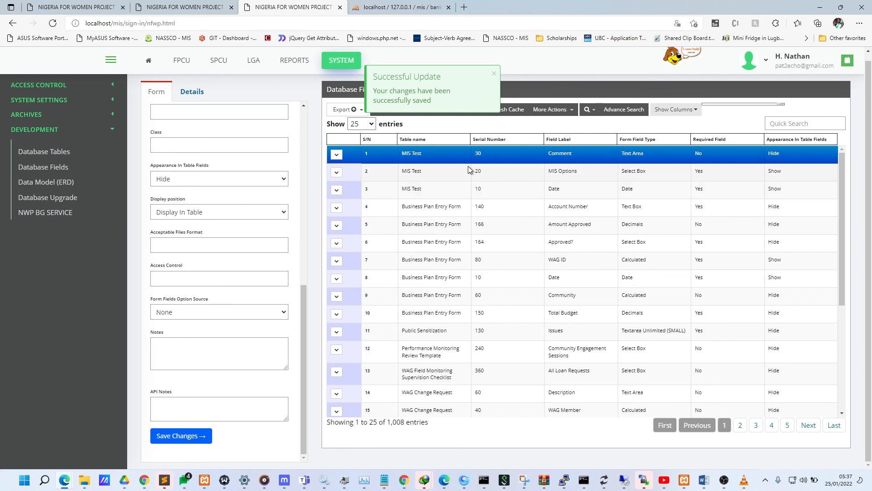
Filter the Database Fields list to the MIS Test table and sort it by Serial Number in ascending order
scroll(219, 186, "up", 1)
scroll(220, 189, "up", 7)
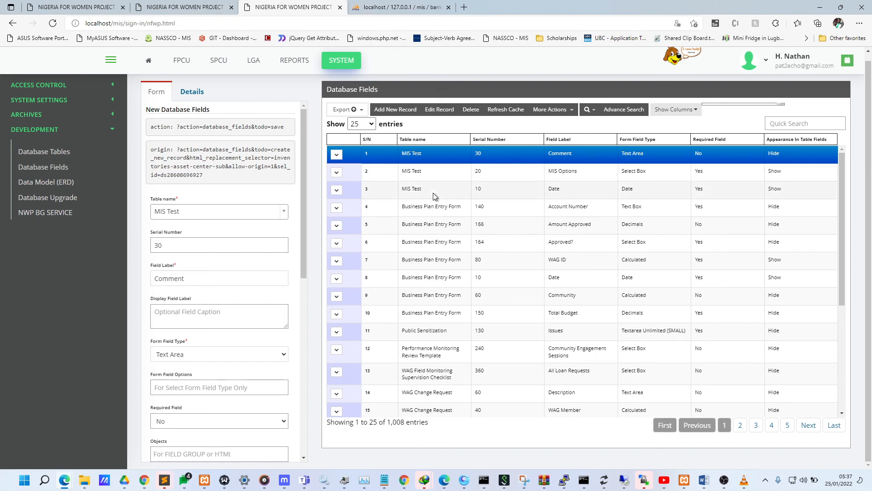
left_click(586, 110)
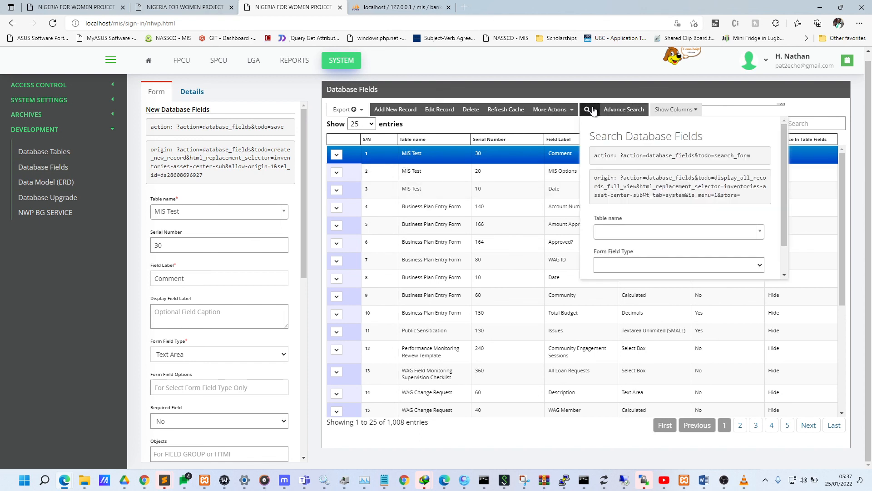
left_click(628, 229)
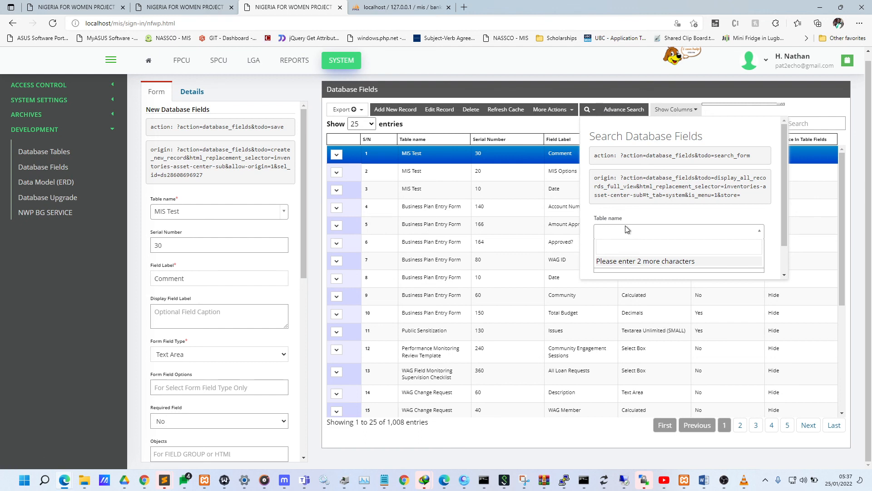
type("mis")
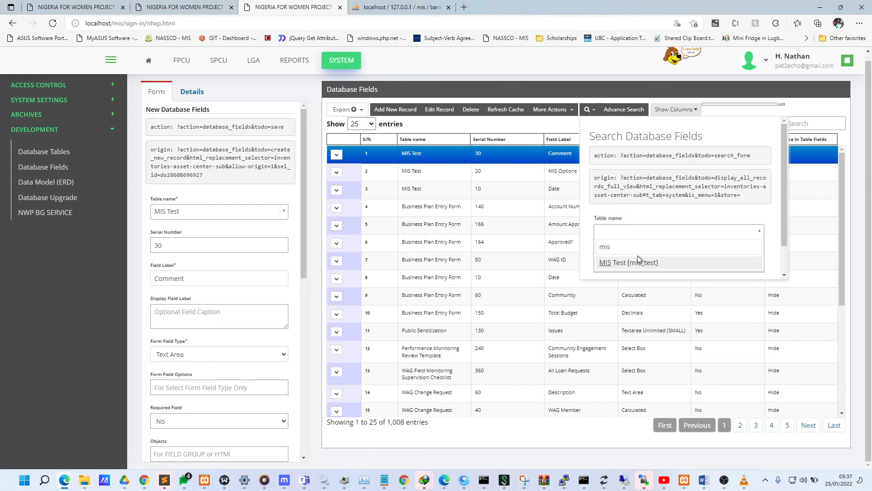
left_click(633, 263)
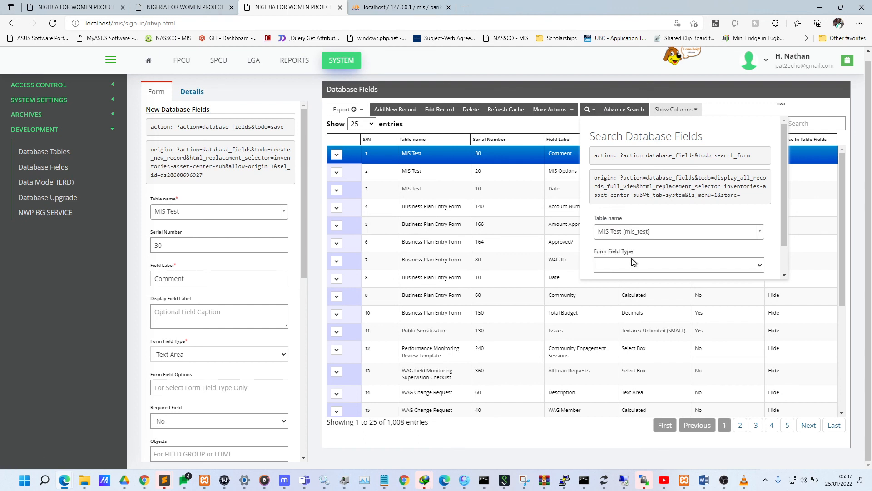
scroll(633, 262, "down", 1)
left_click(635, 253)
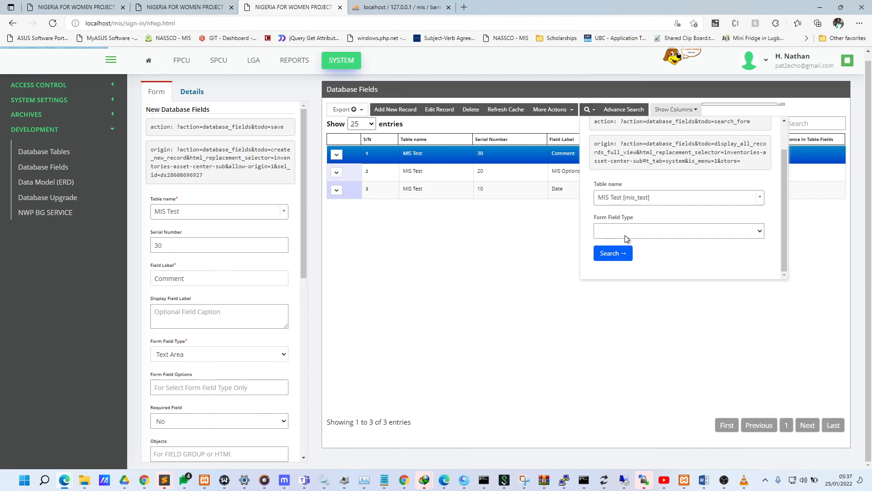
left_click(587, 110)
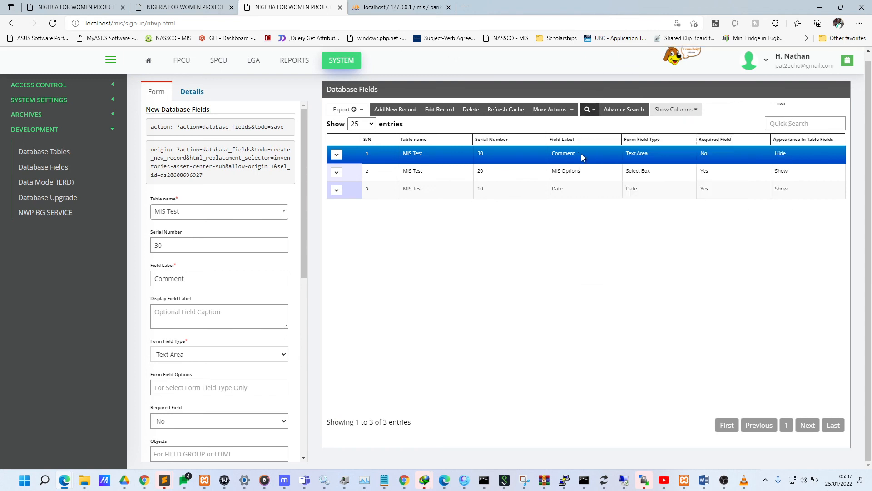
left_click(490, 139)
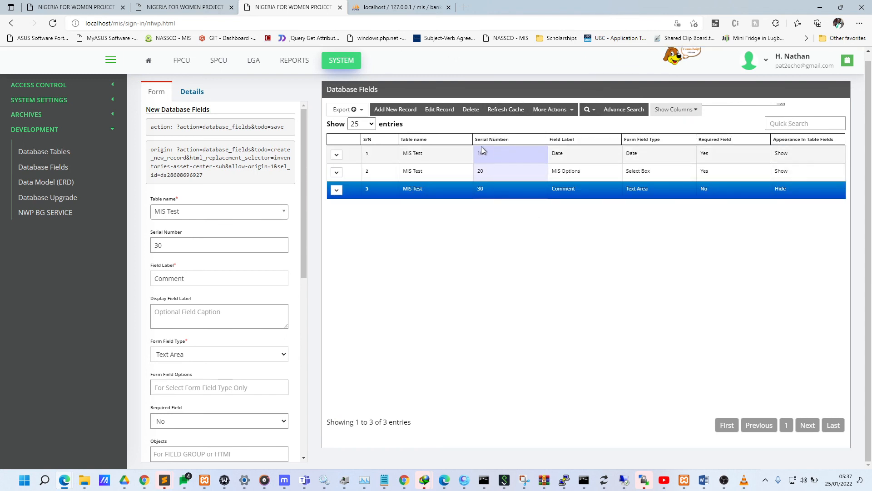